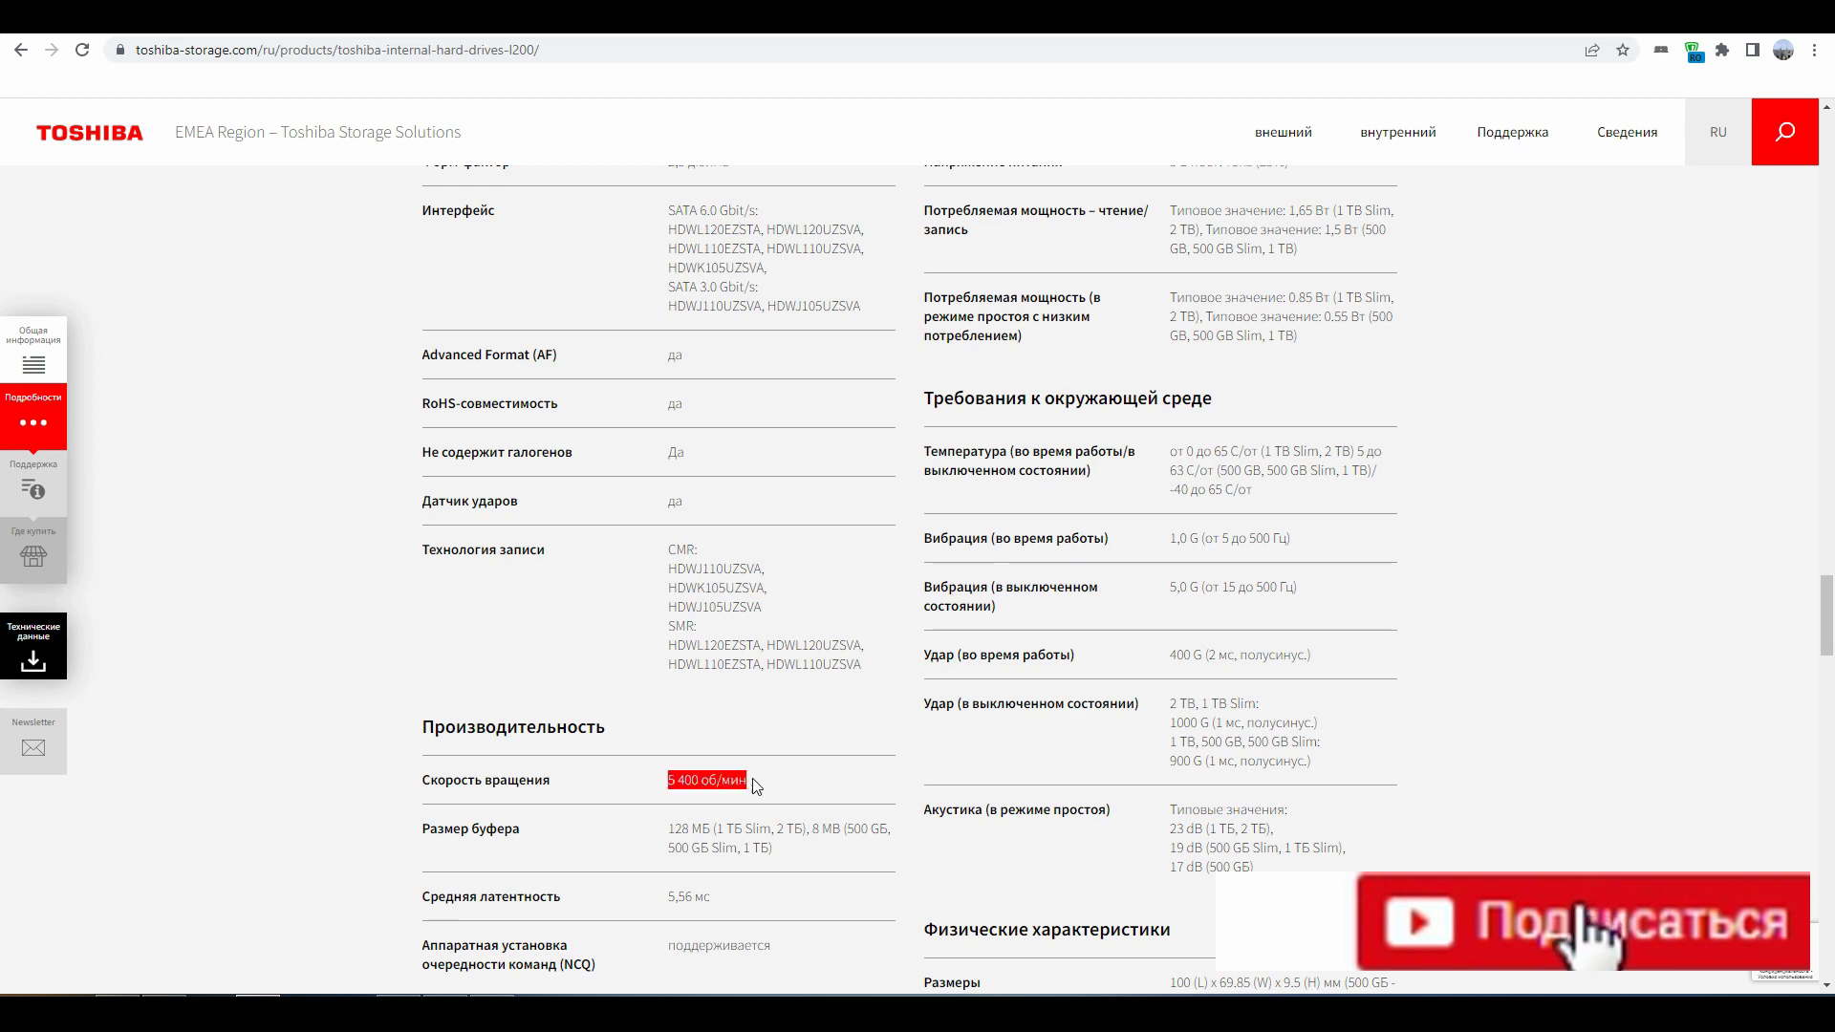
Examine the L200 specifications for rotation speed, average latency, supply voltage and drive height.
left_click_drag(667, 829, 711, 803)
scroll(674, 817, "down", 1)
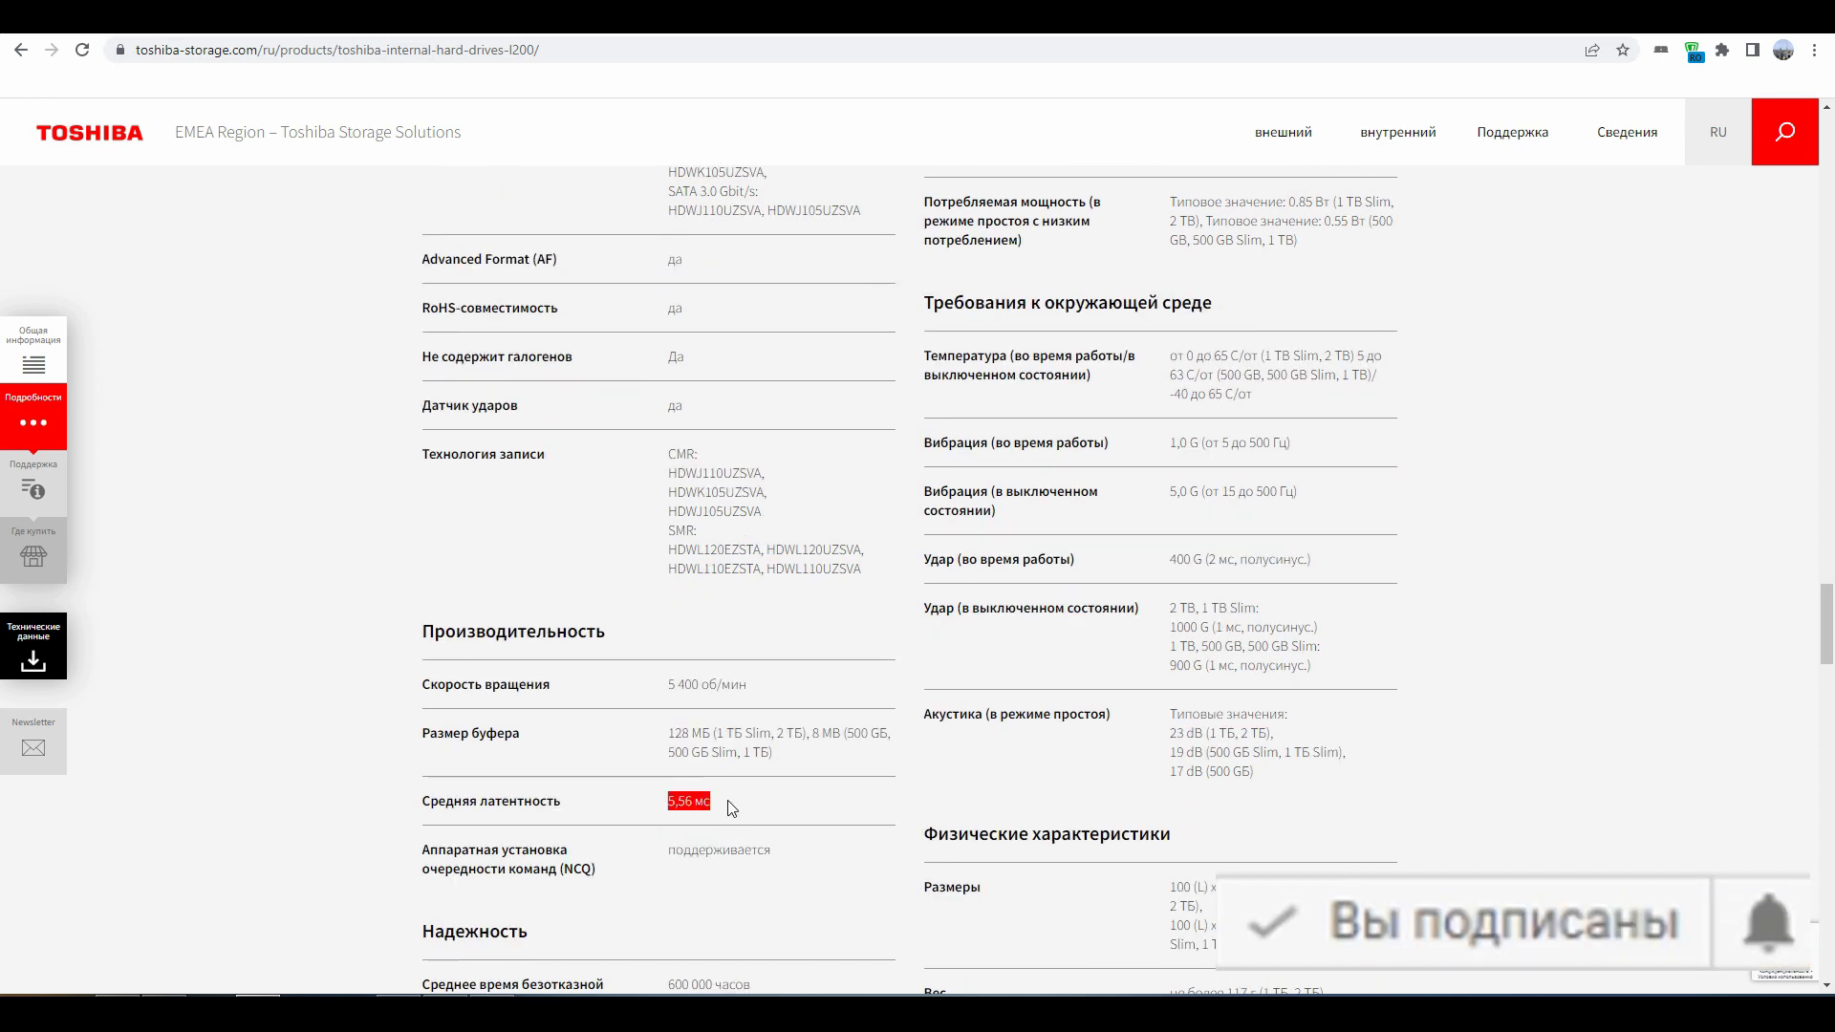
scroll(674, 817, "down", 2)
scroll(1207, 609, "up", 5)
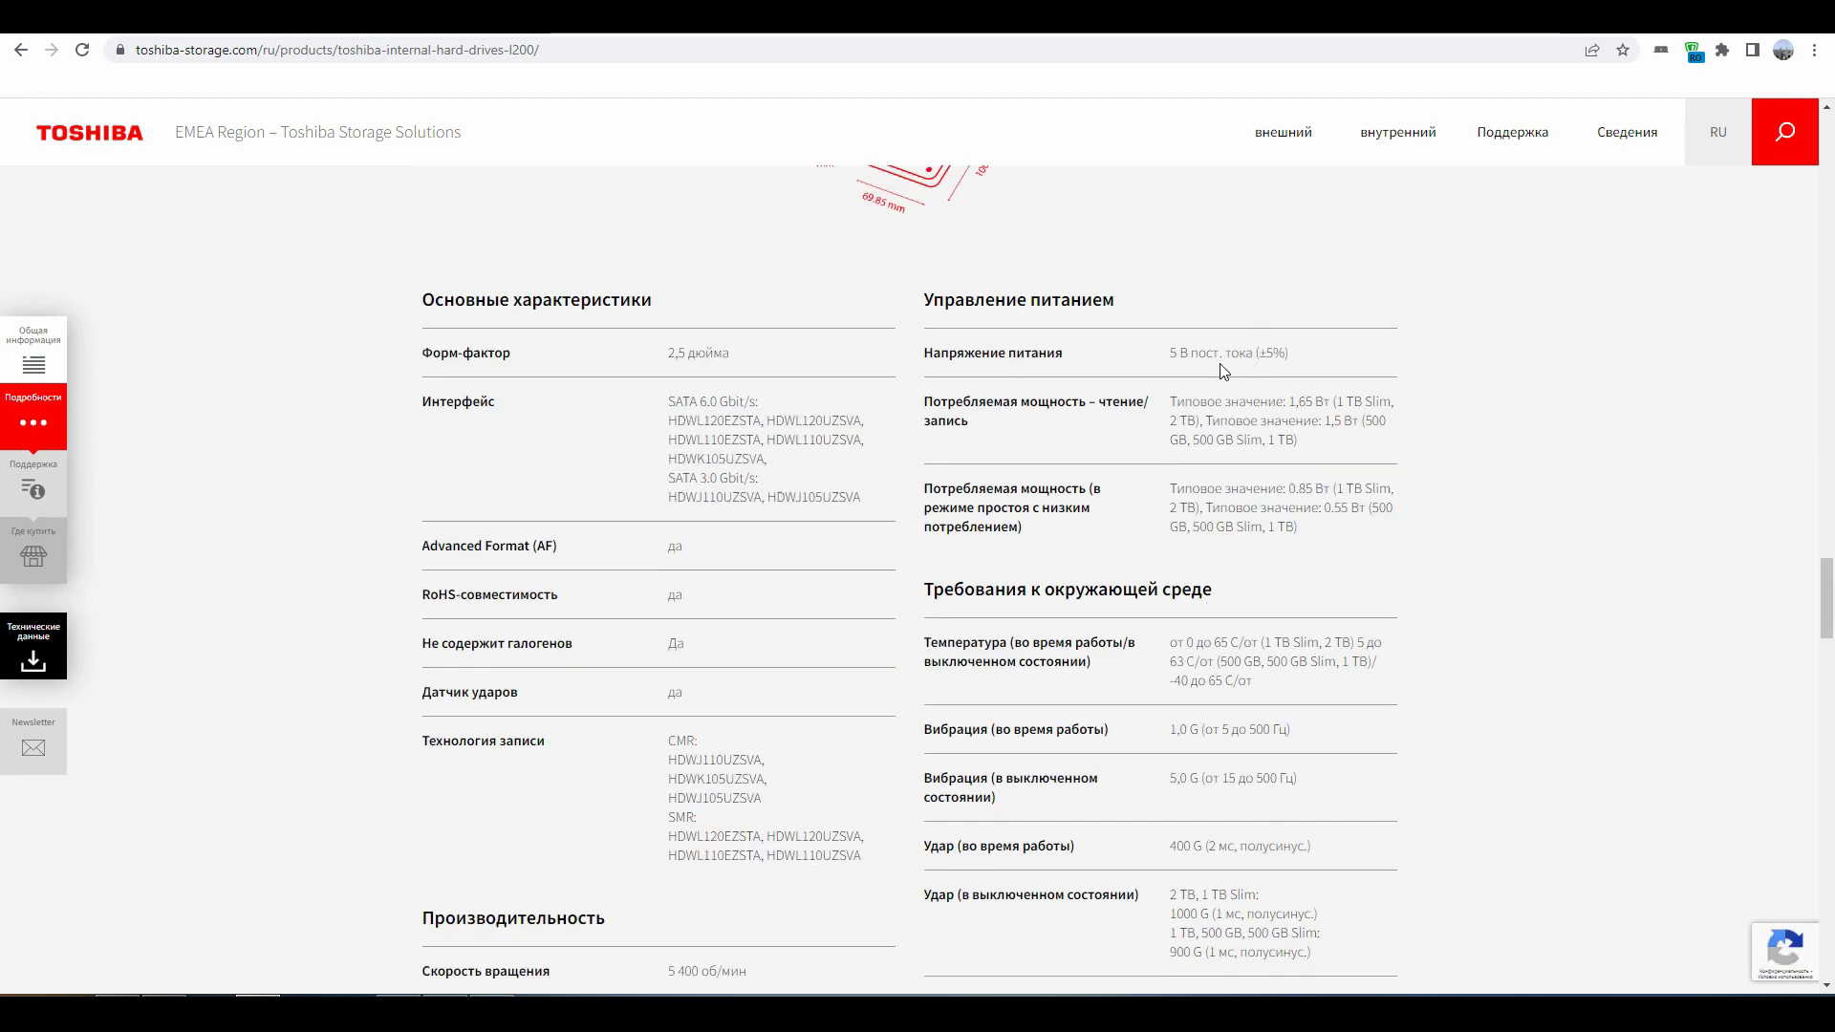
left_click_drag(1167, 353, 1291, 354)
scroll(1207, 508, "down", 2)
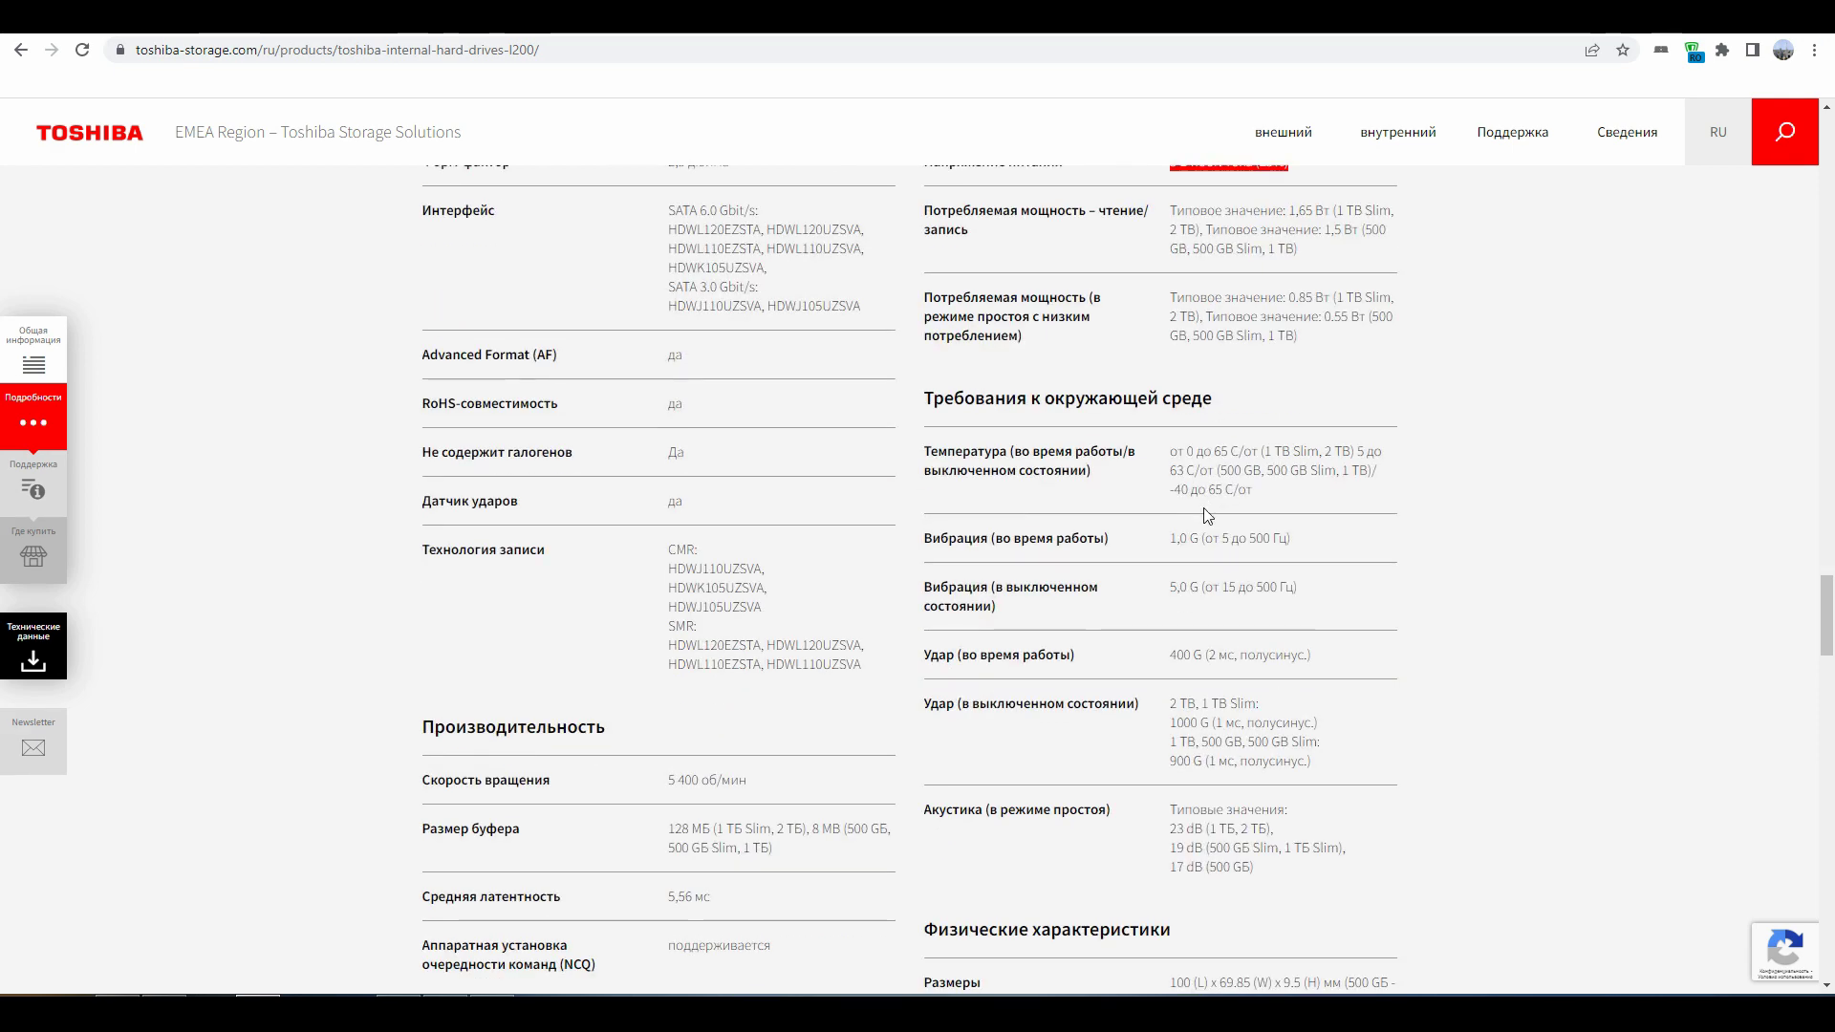
scroll(1206, 509, "down", 5)
left_click_drag(1283, 504, 1321, 505)
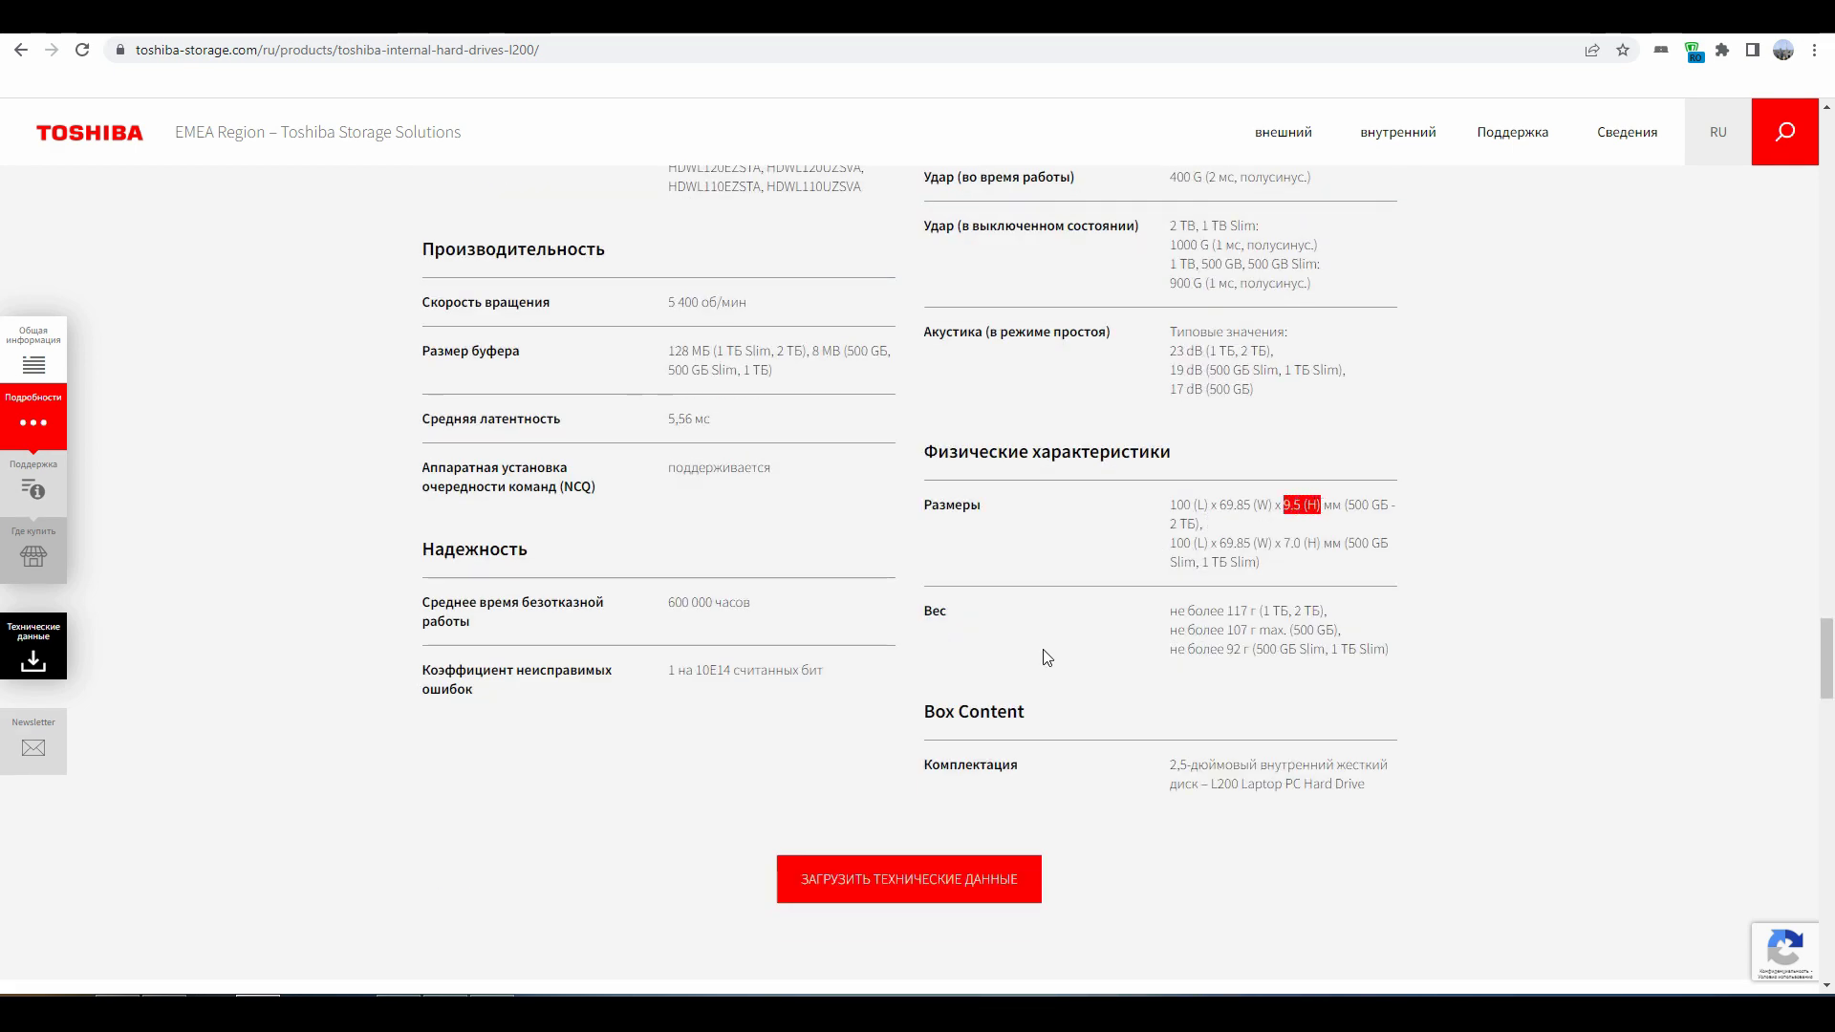
scroll(1076, 617, "down", 3)
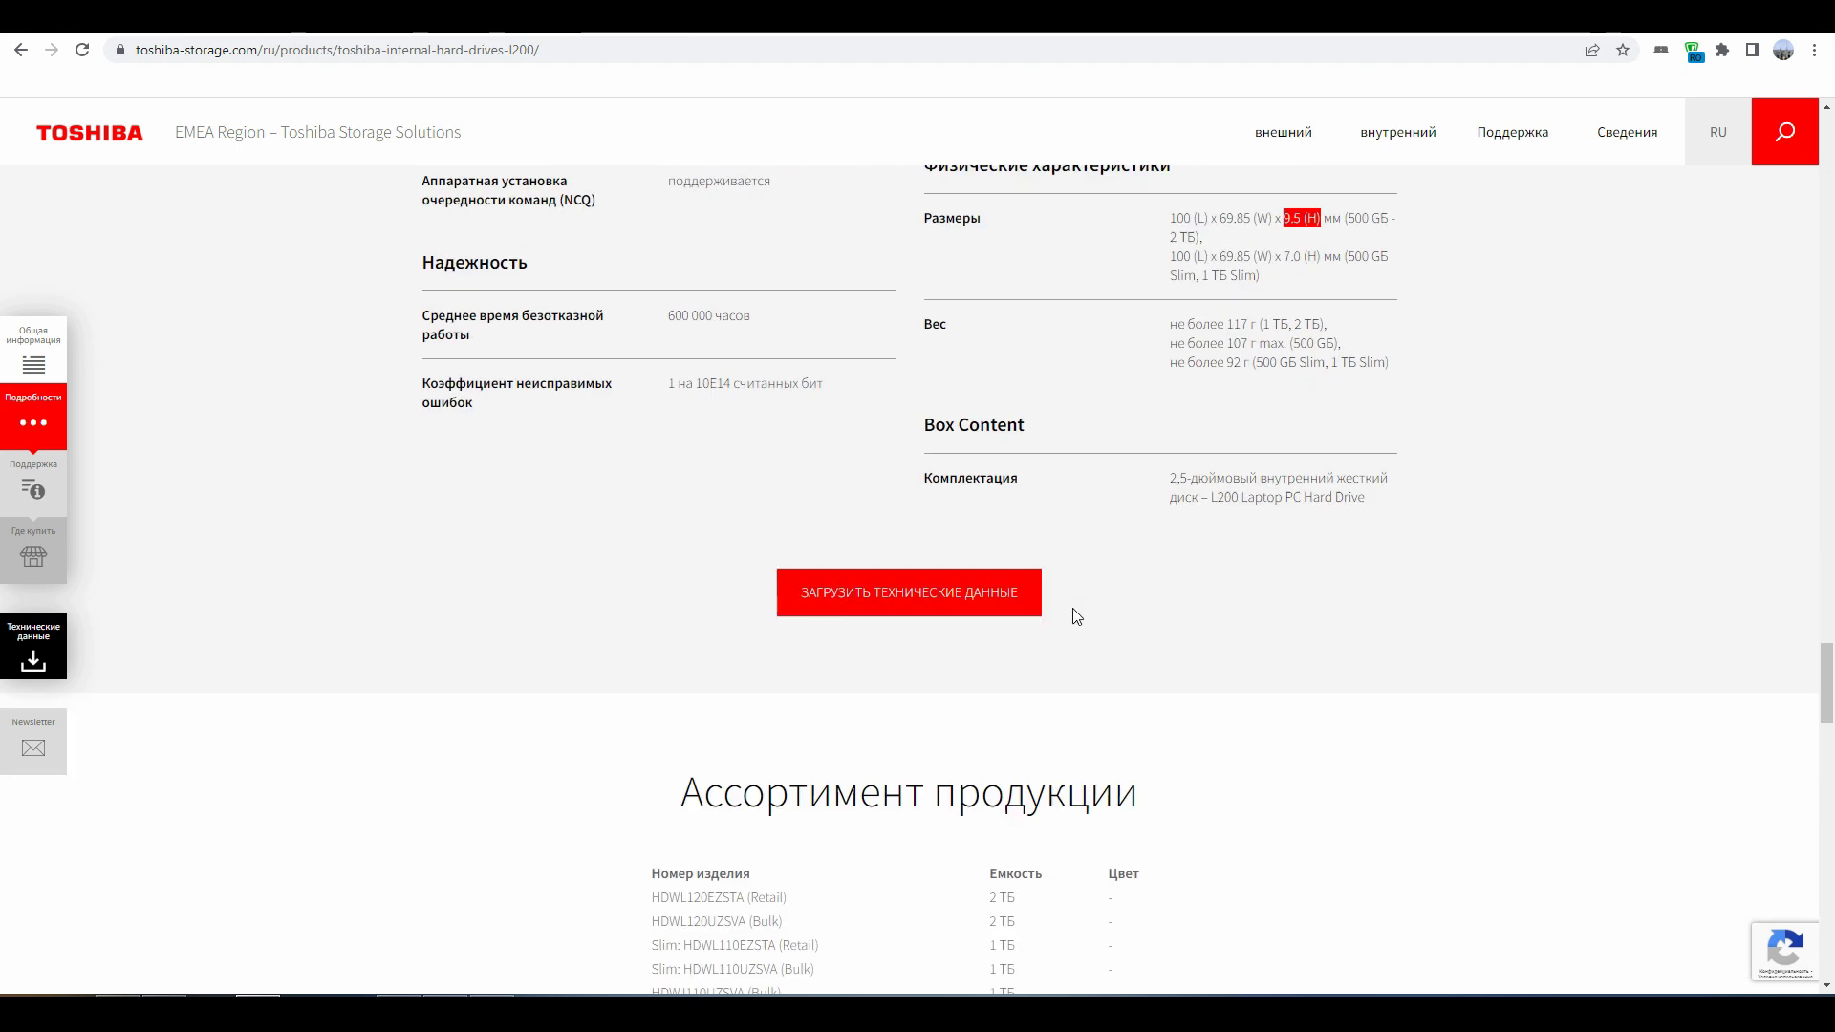
Compare the Retail and Bulk part numbers of the 2 TB drive in the product range table.
scroll(1077, 617, "down", 3)
right_click(952, 289)
scroll(1189, 558, "down", 2)
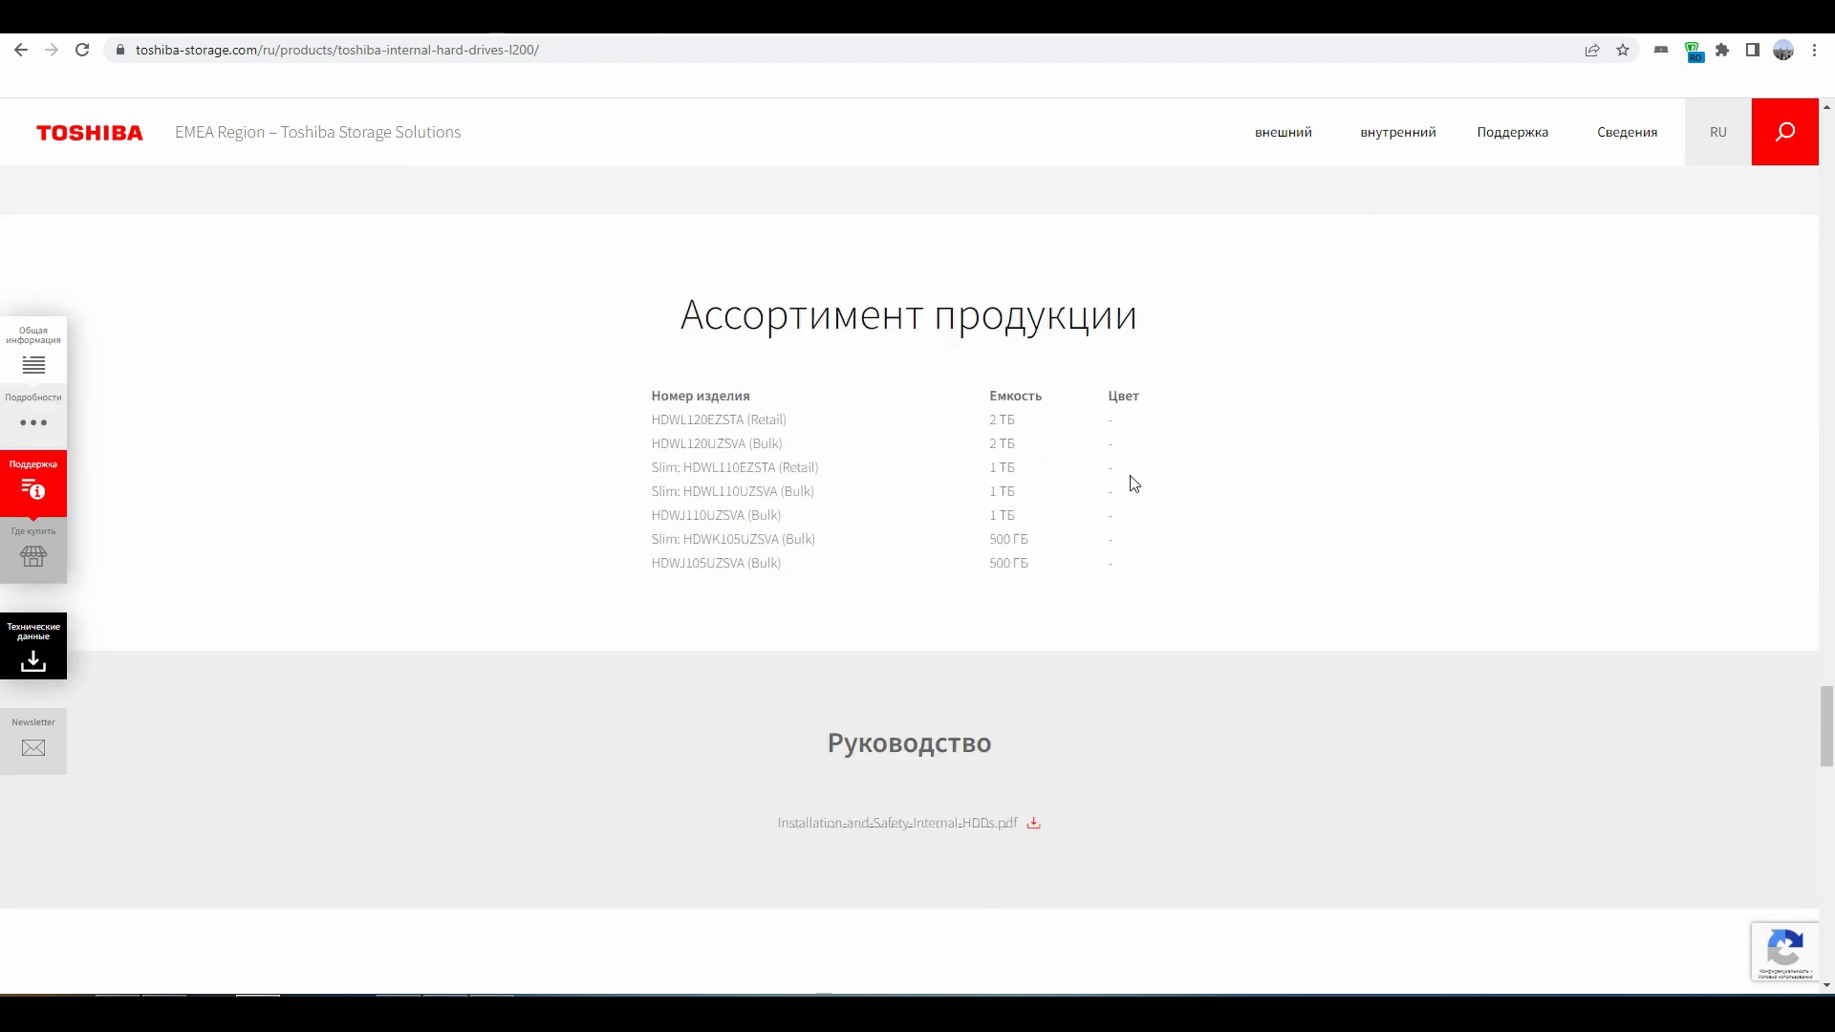
double_click(753, 421)
left_click_drag(752, 443, 783, 443)
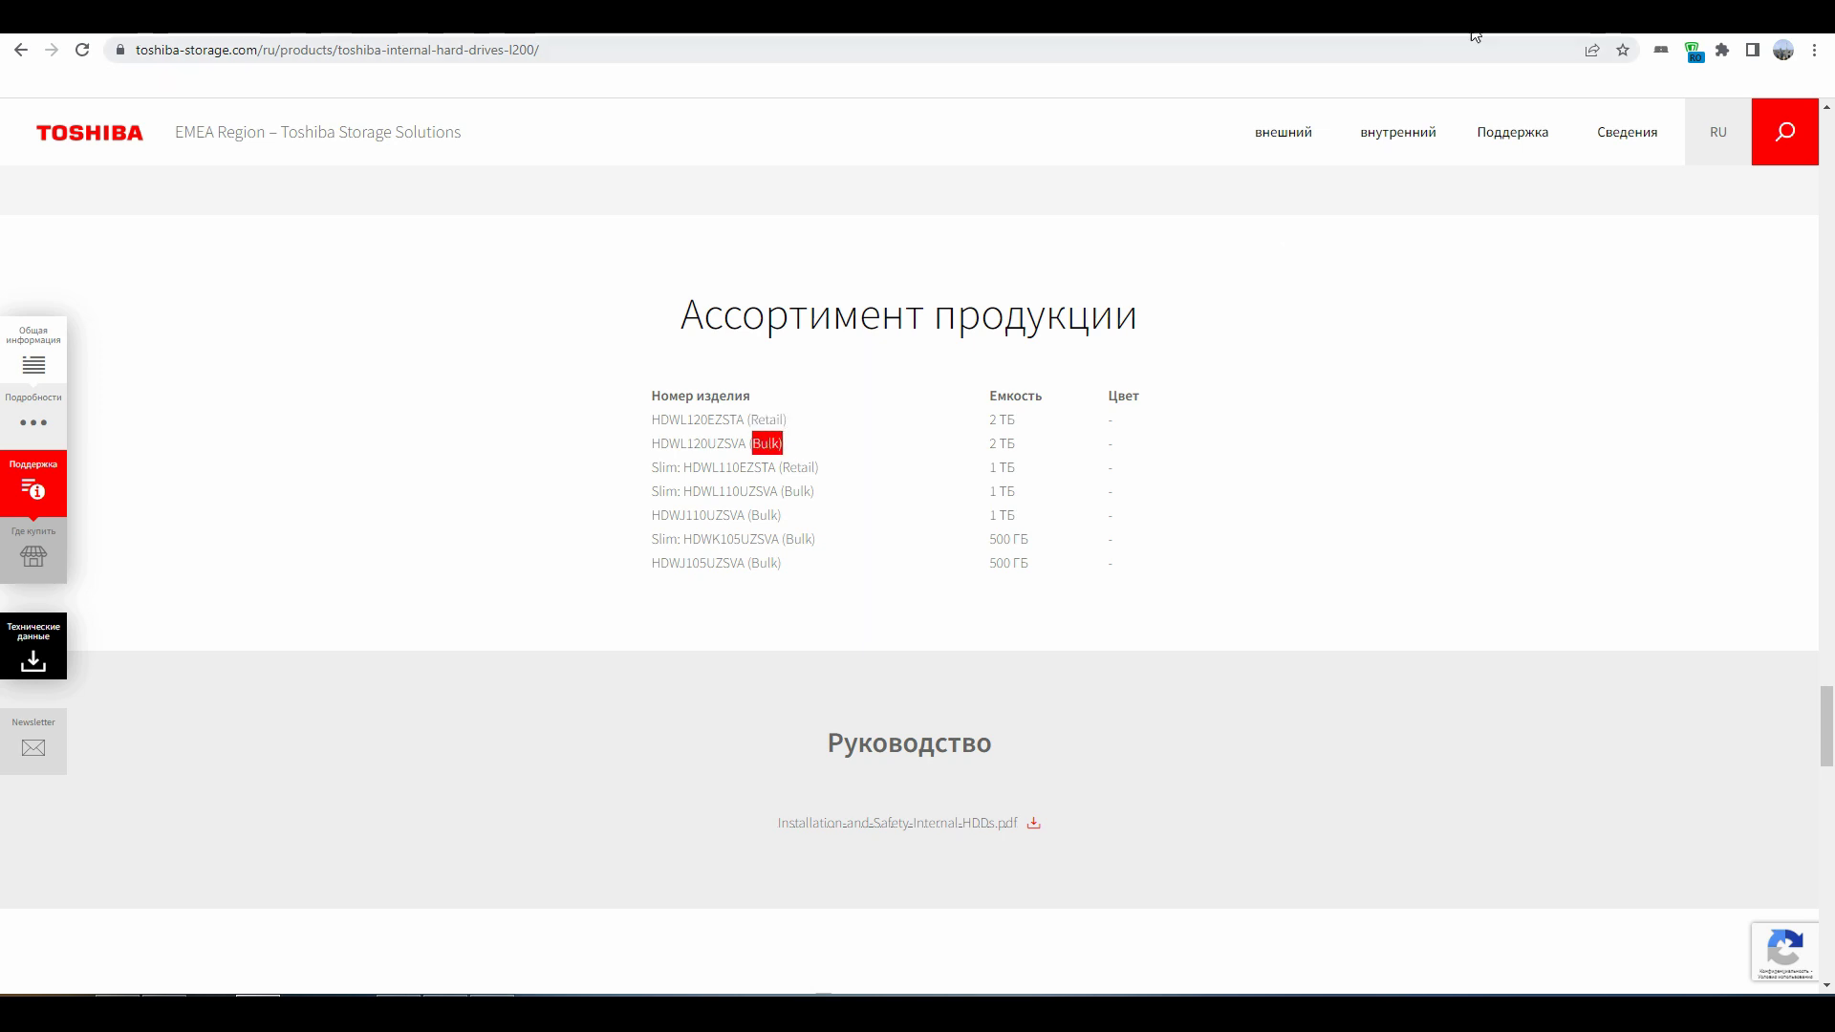
Open the L200 technical data PDF, enlarge it to 200% and read through all three pages.
left_click(1496, 16)
left_click(954, 125)
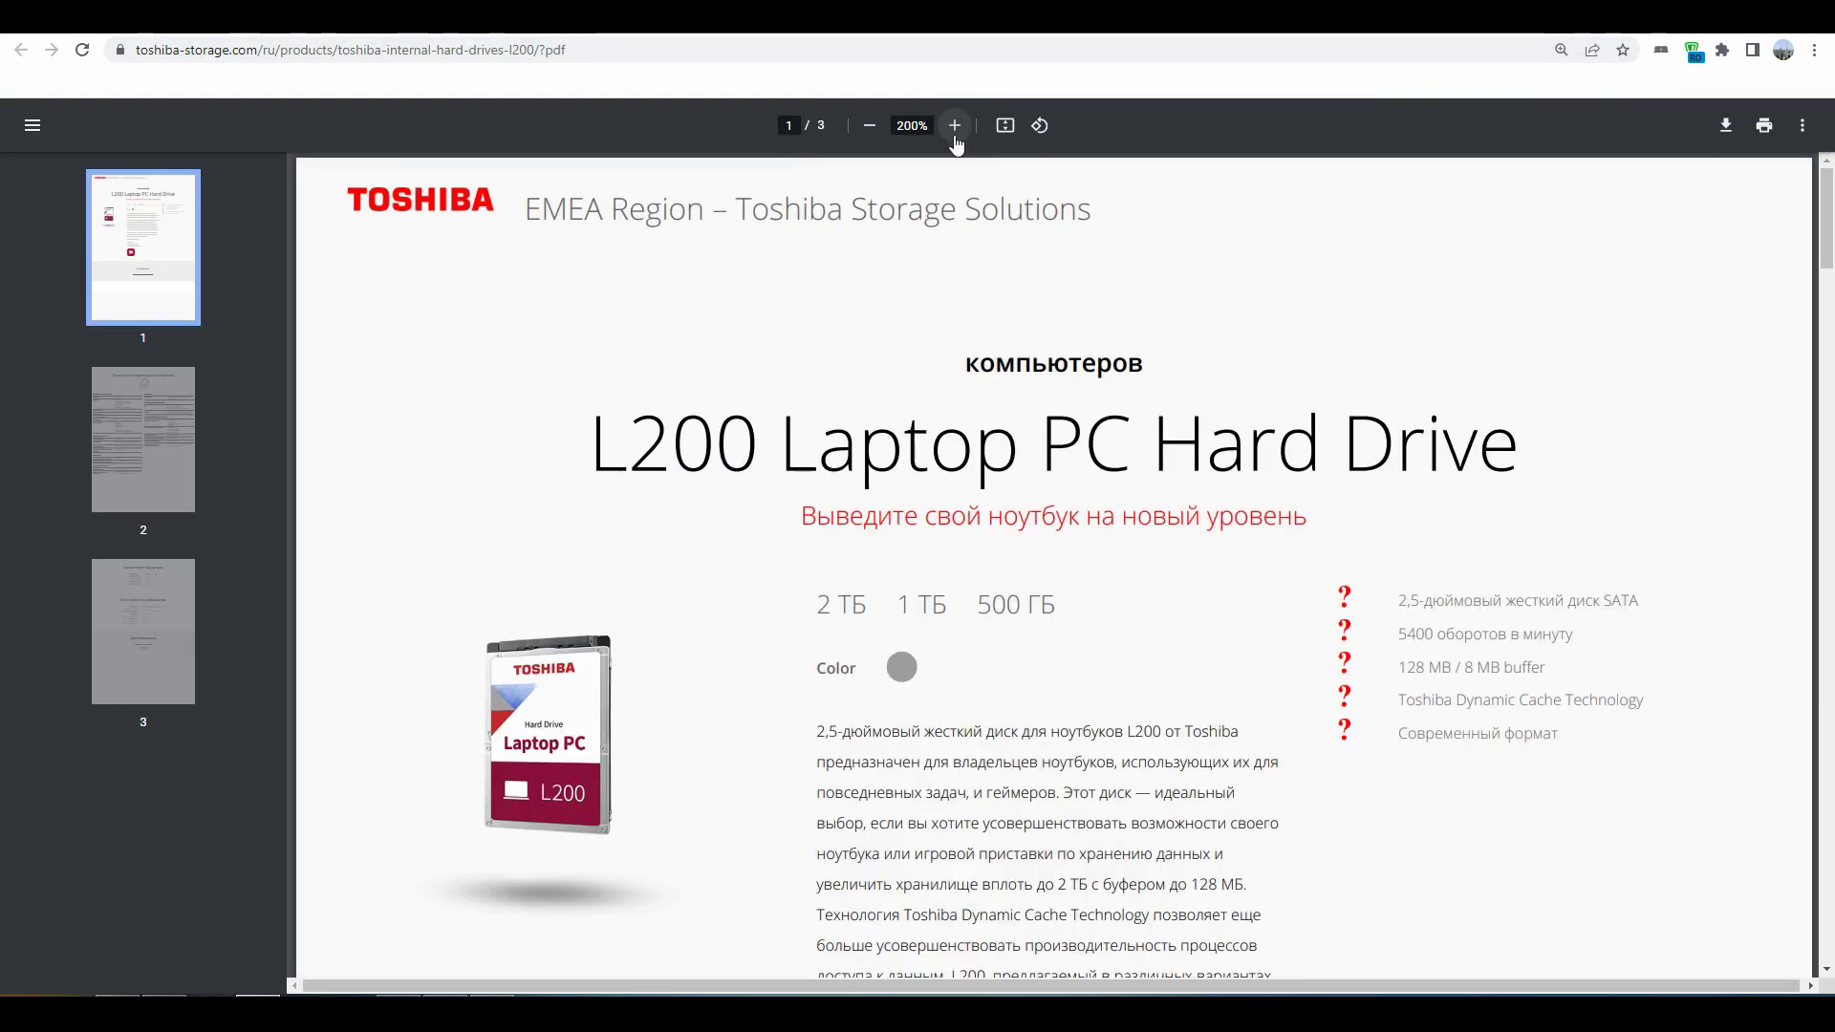
left_click(953, 126)
scroll(1145, 573, "up", 5)
scroll(1147, 575, "down", 12)
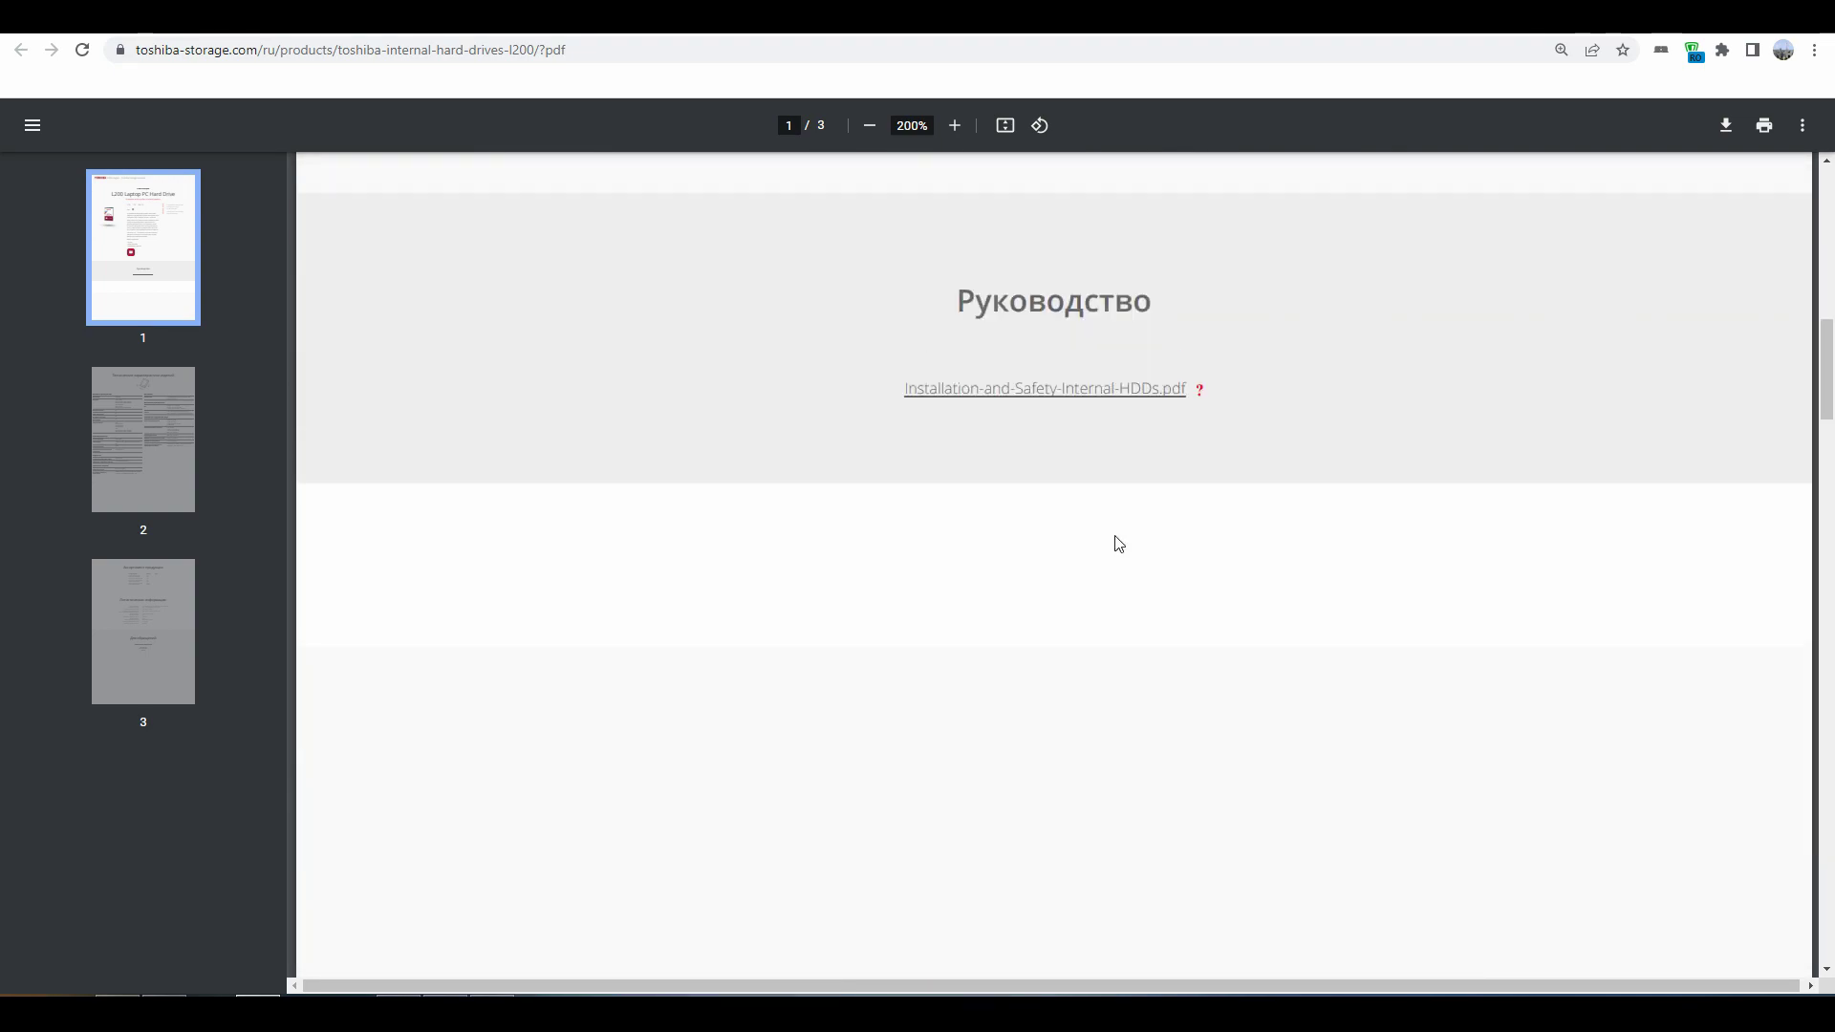
scroll(1061, 497, "down", 20)
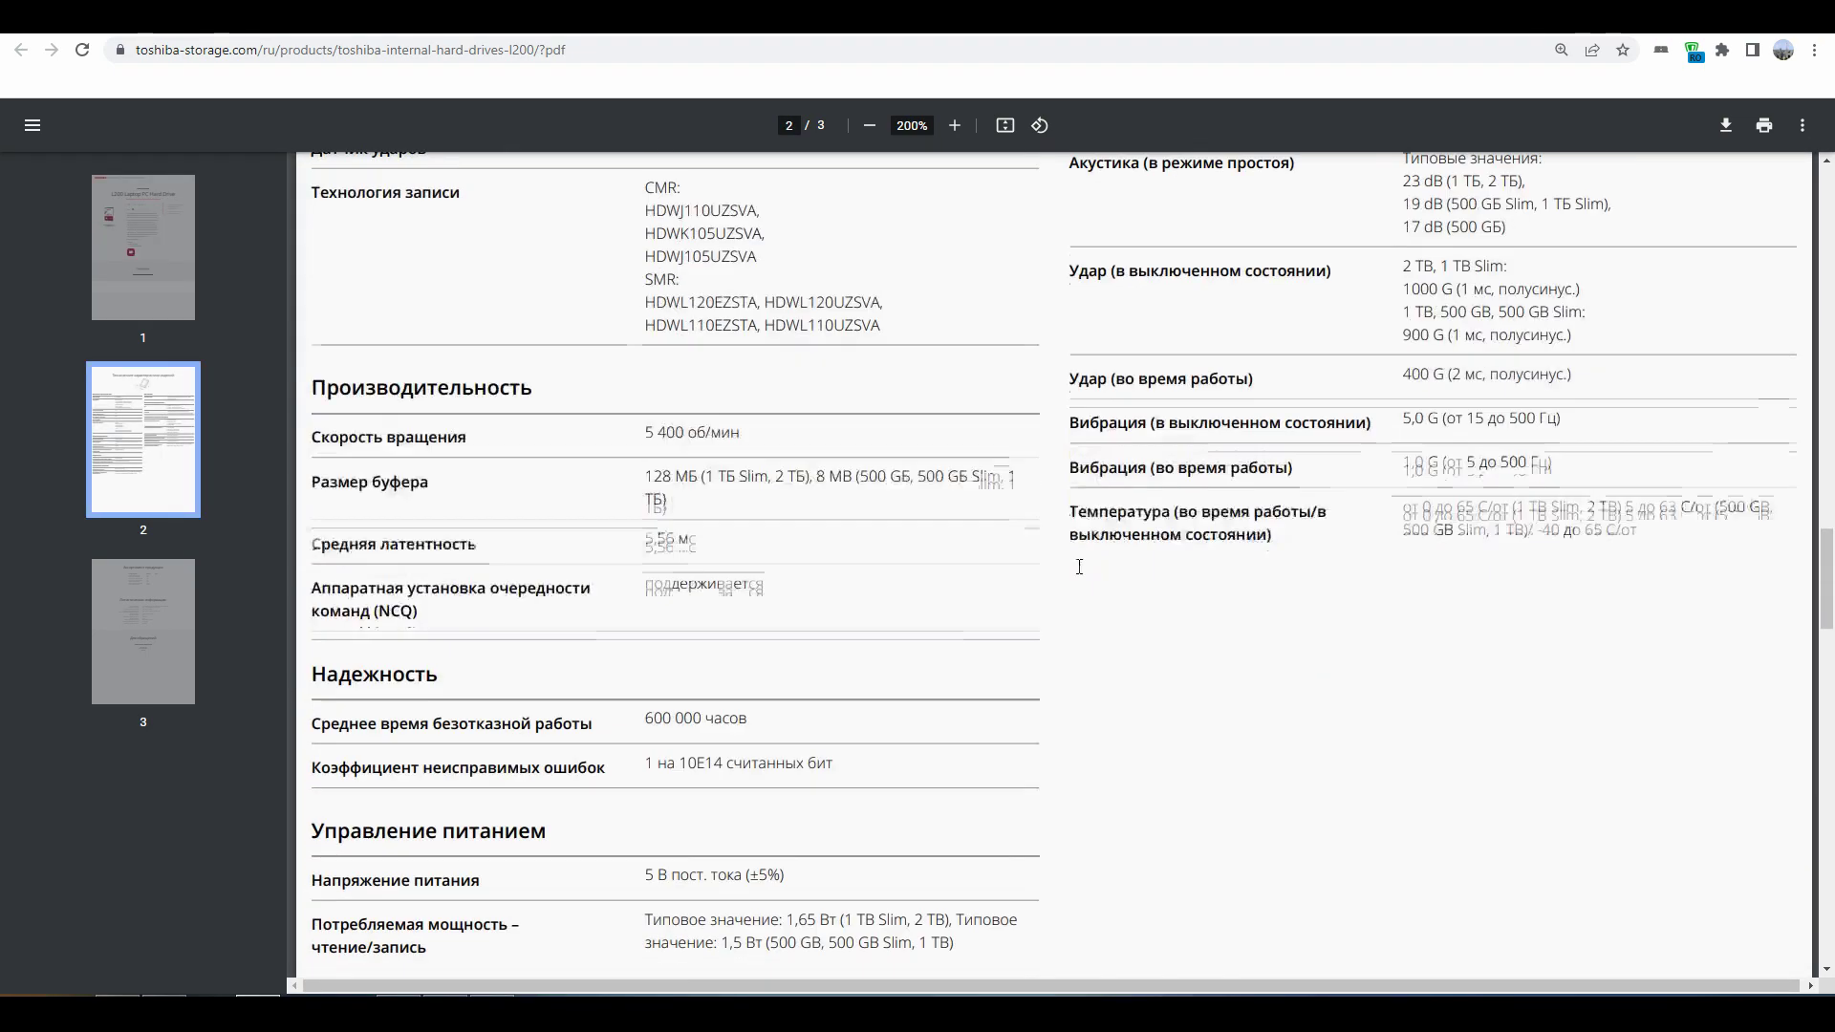
scroll(1081, 581, "down", 15)
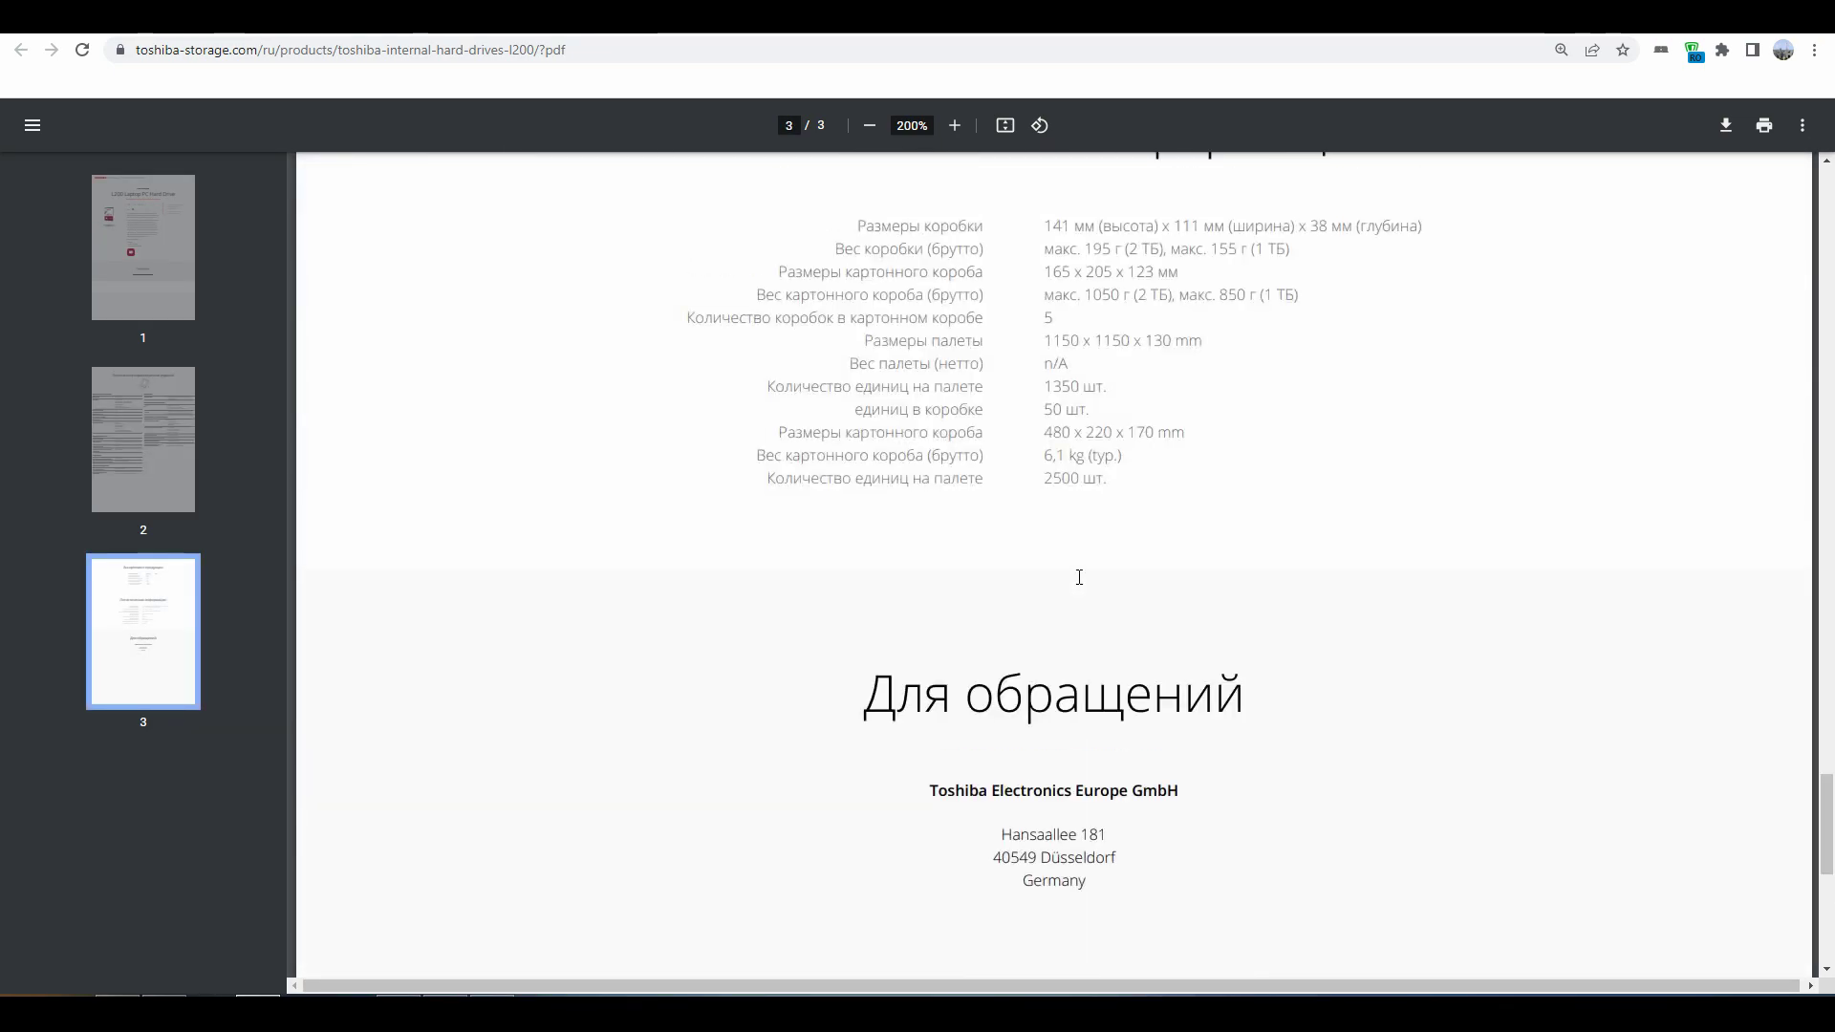
scroll(1080, 577, "down", 5)
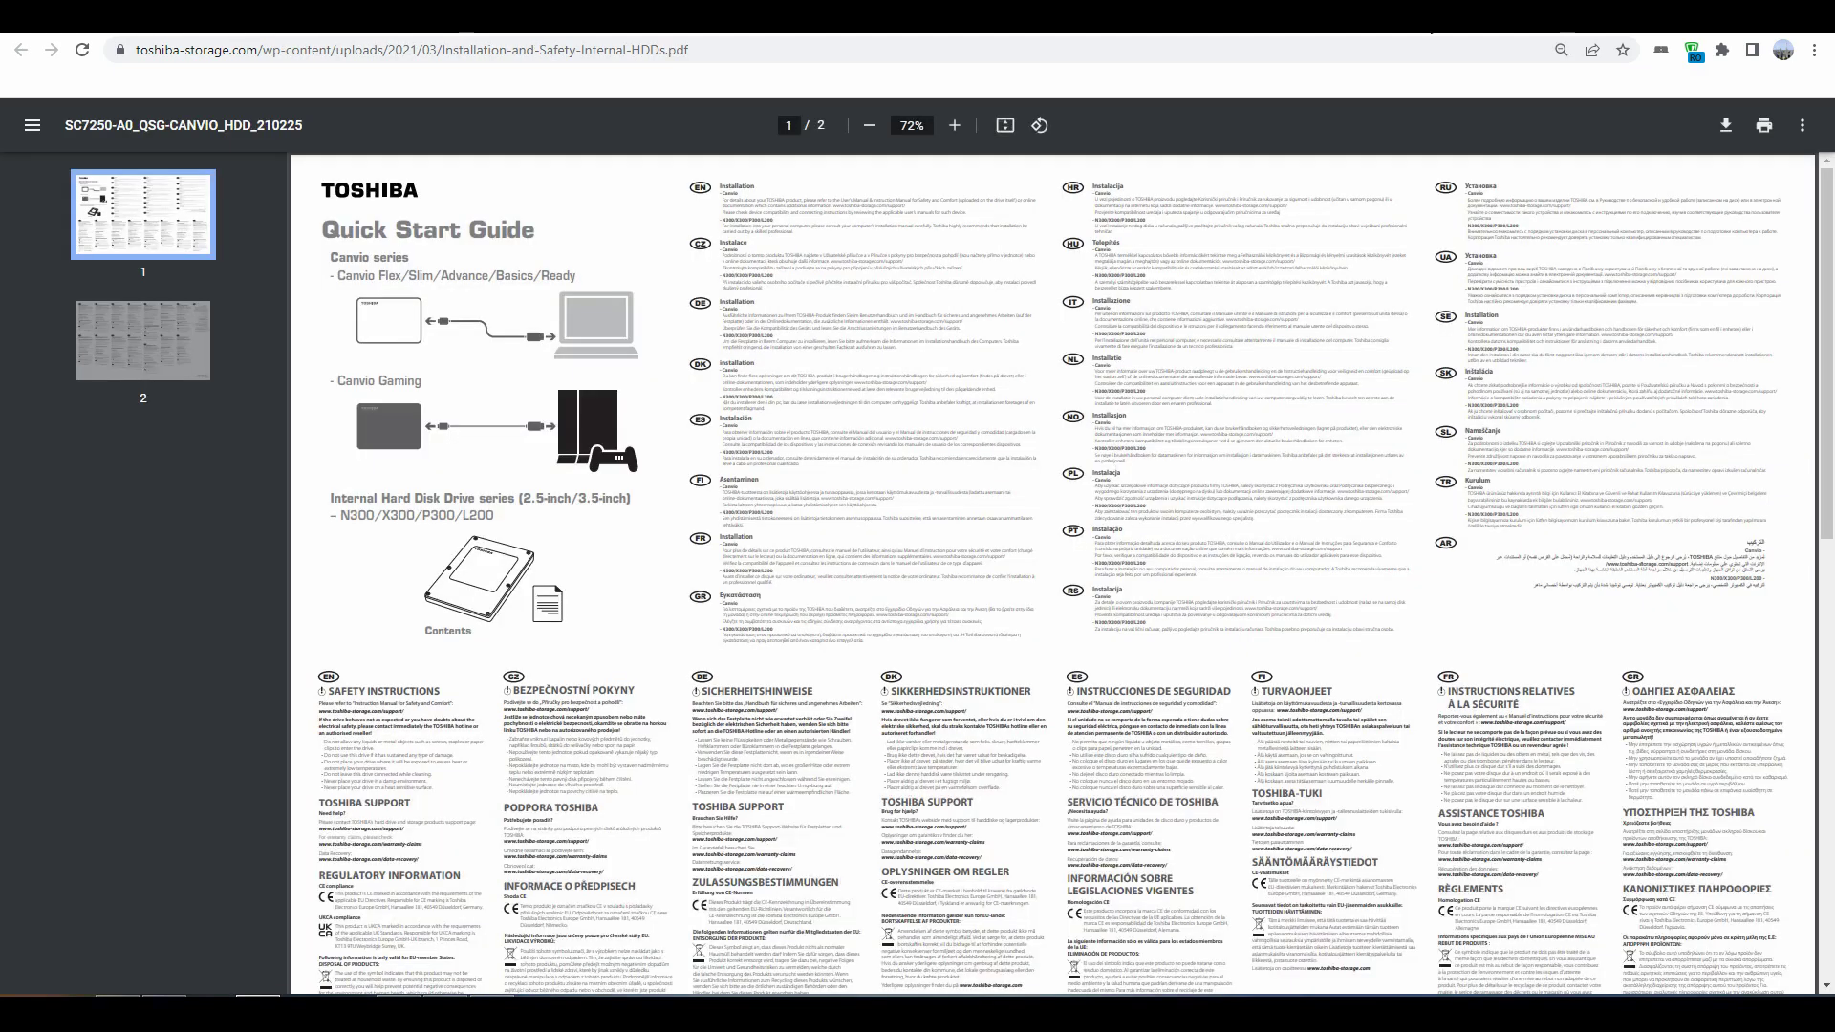
Enlarge the Installation-and-Safety-Internal-HDDs.pdf guide to 110% and look through its pages.
left_click(954, 126)
left_click(954, 126)
left_click(954, 126)
left_click(954, 126)
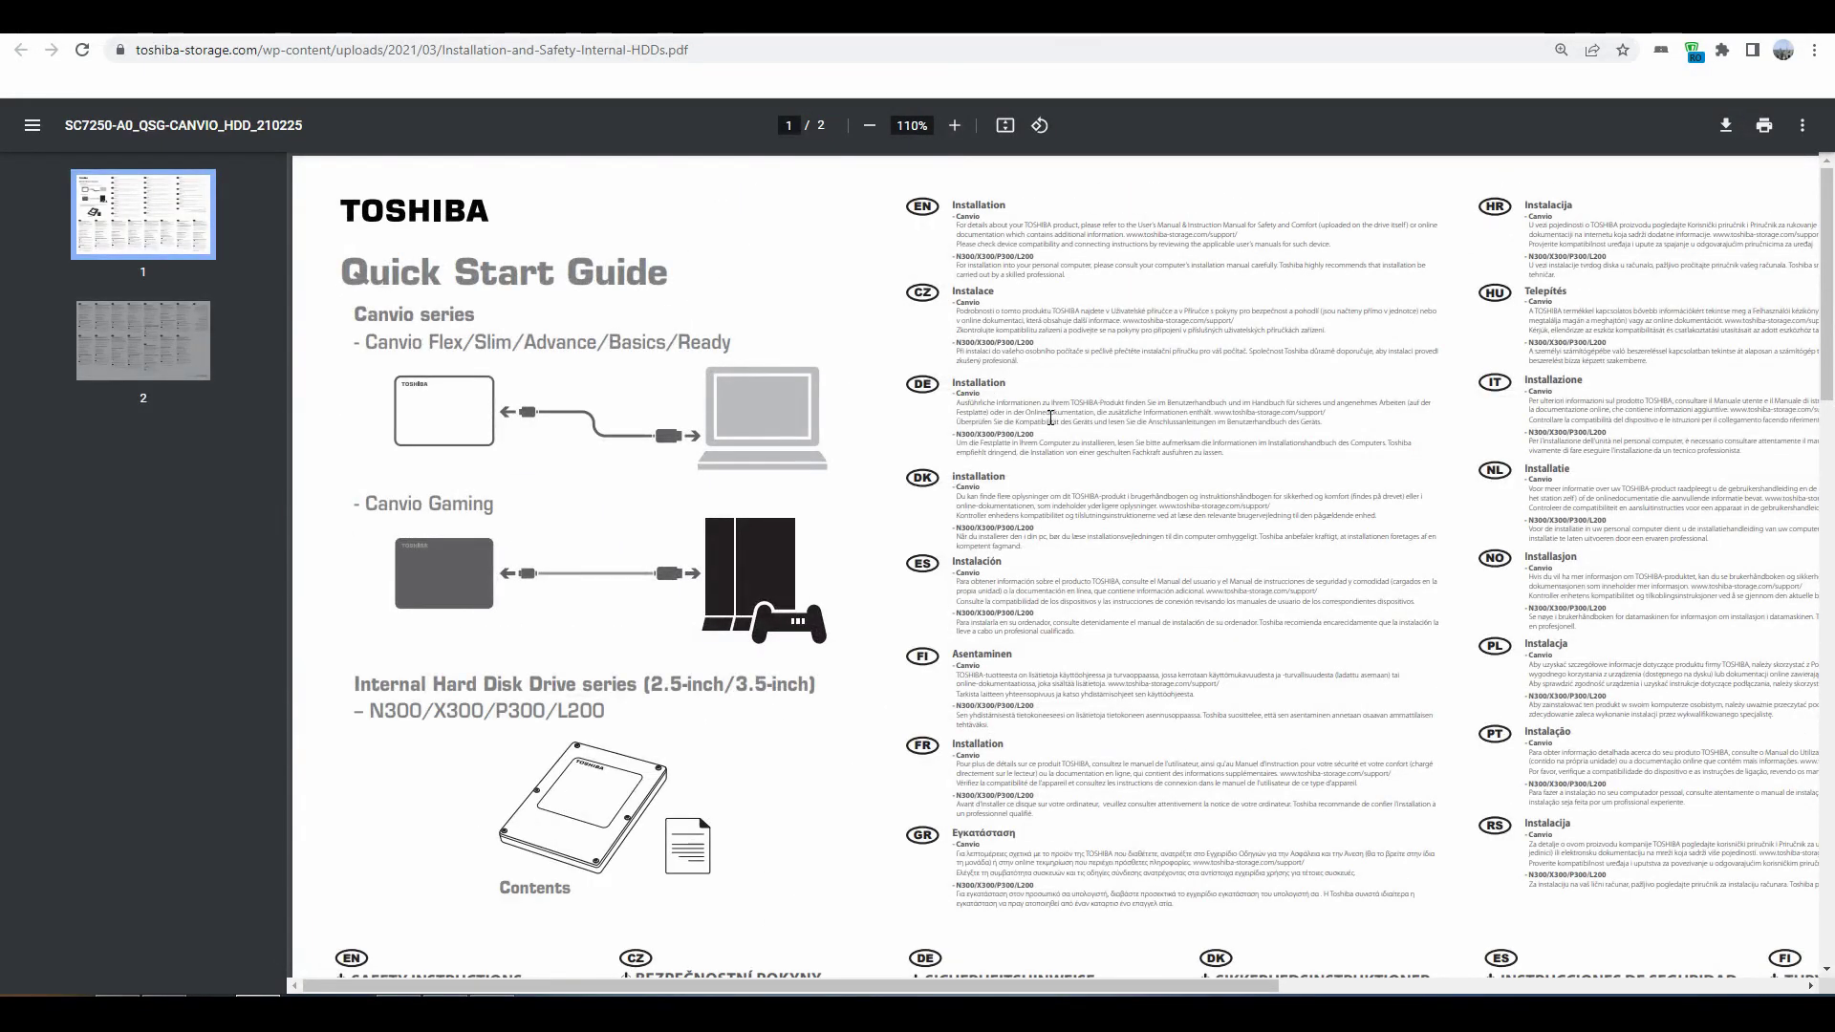
scroll(1051, 402, "down", 5)
scroll(1058, 397, "down", 4)
scroll(1059, 397, "down", 5)
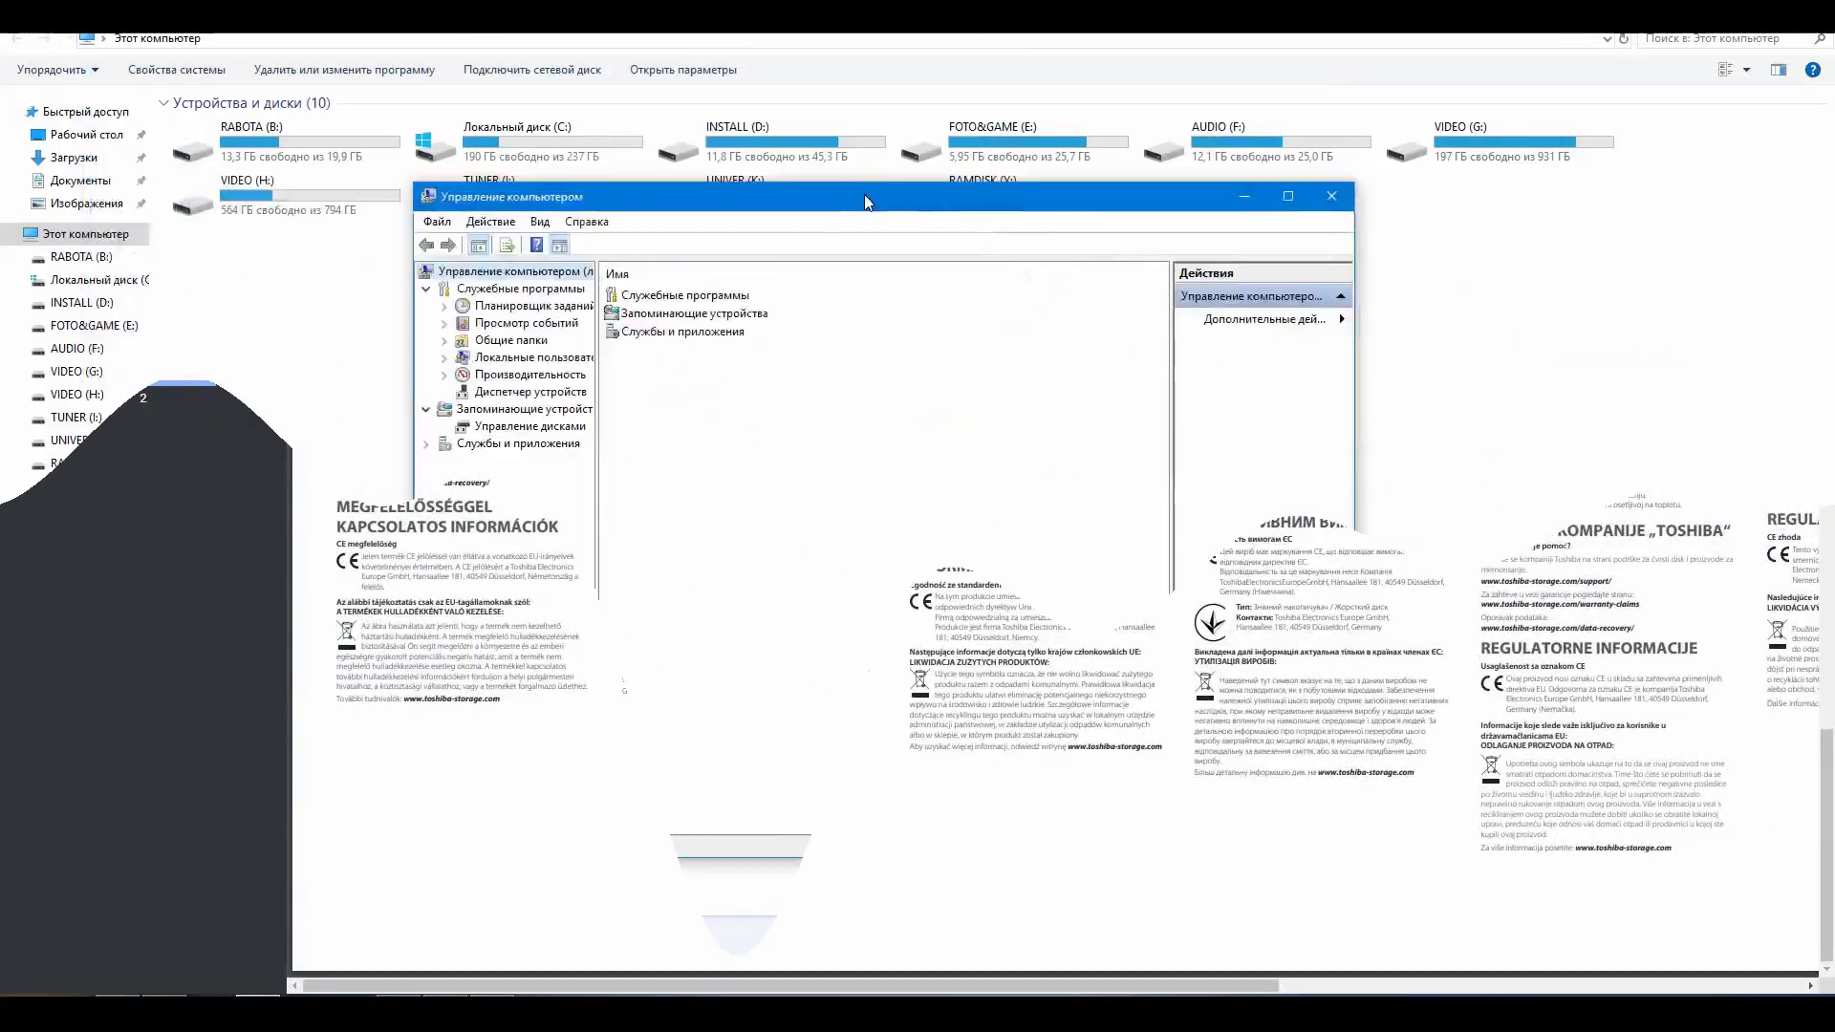
Open Disk Management in Computer Management and initialize Disk 4 with the MBR partition style.
left_click_drag(864, 193, 915, 218)
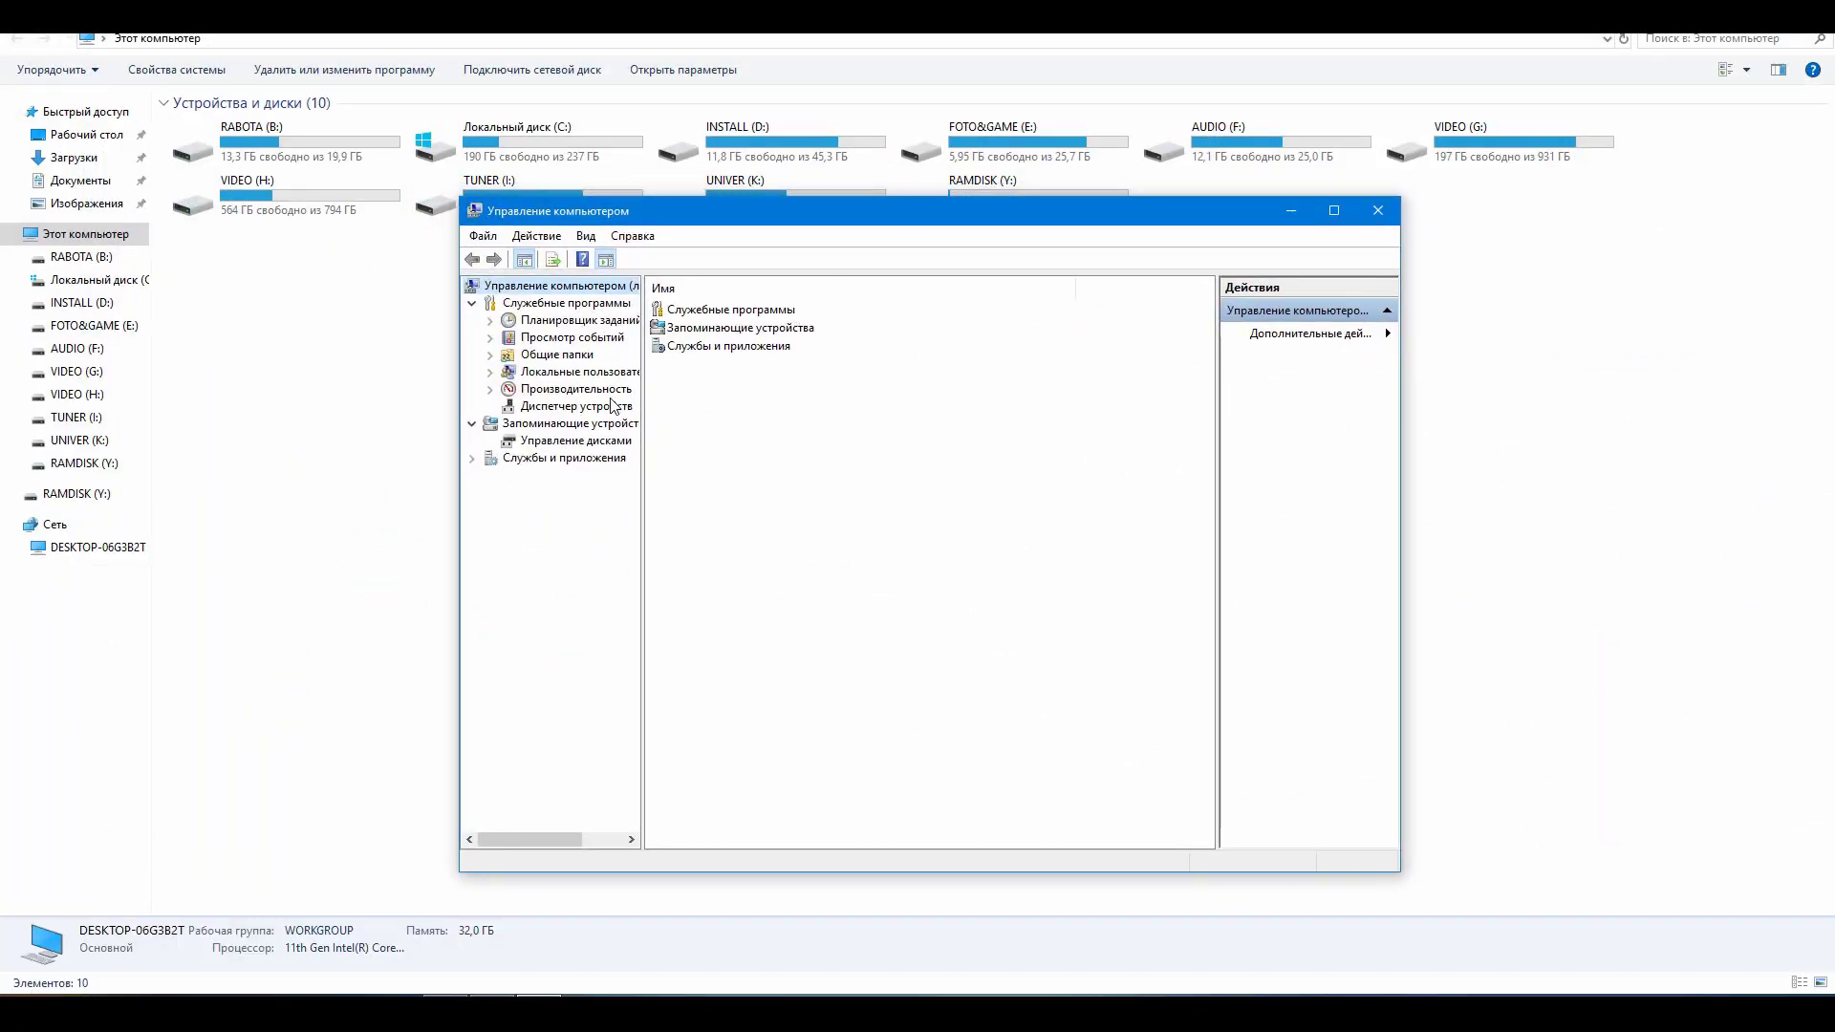
left_click(582, 442)
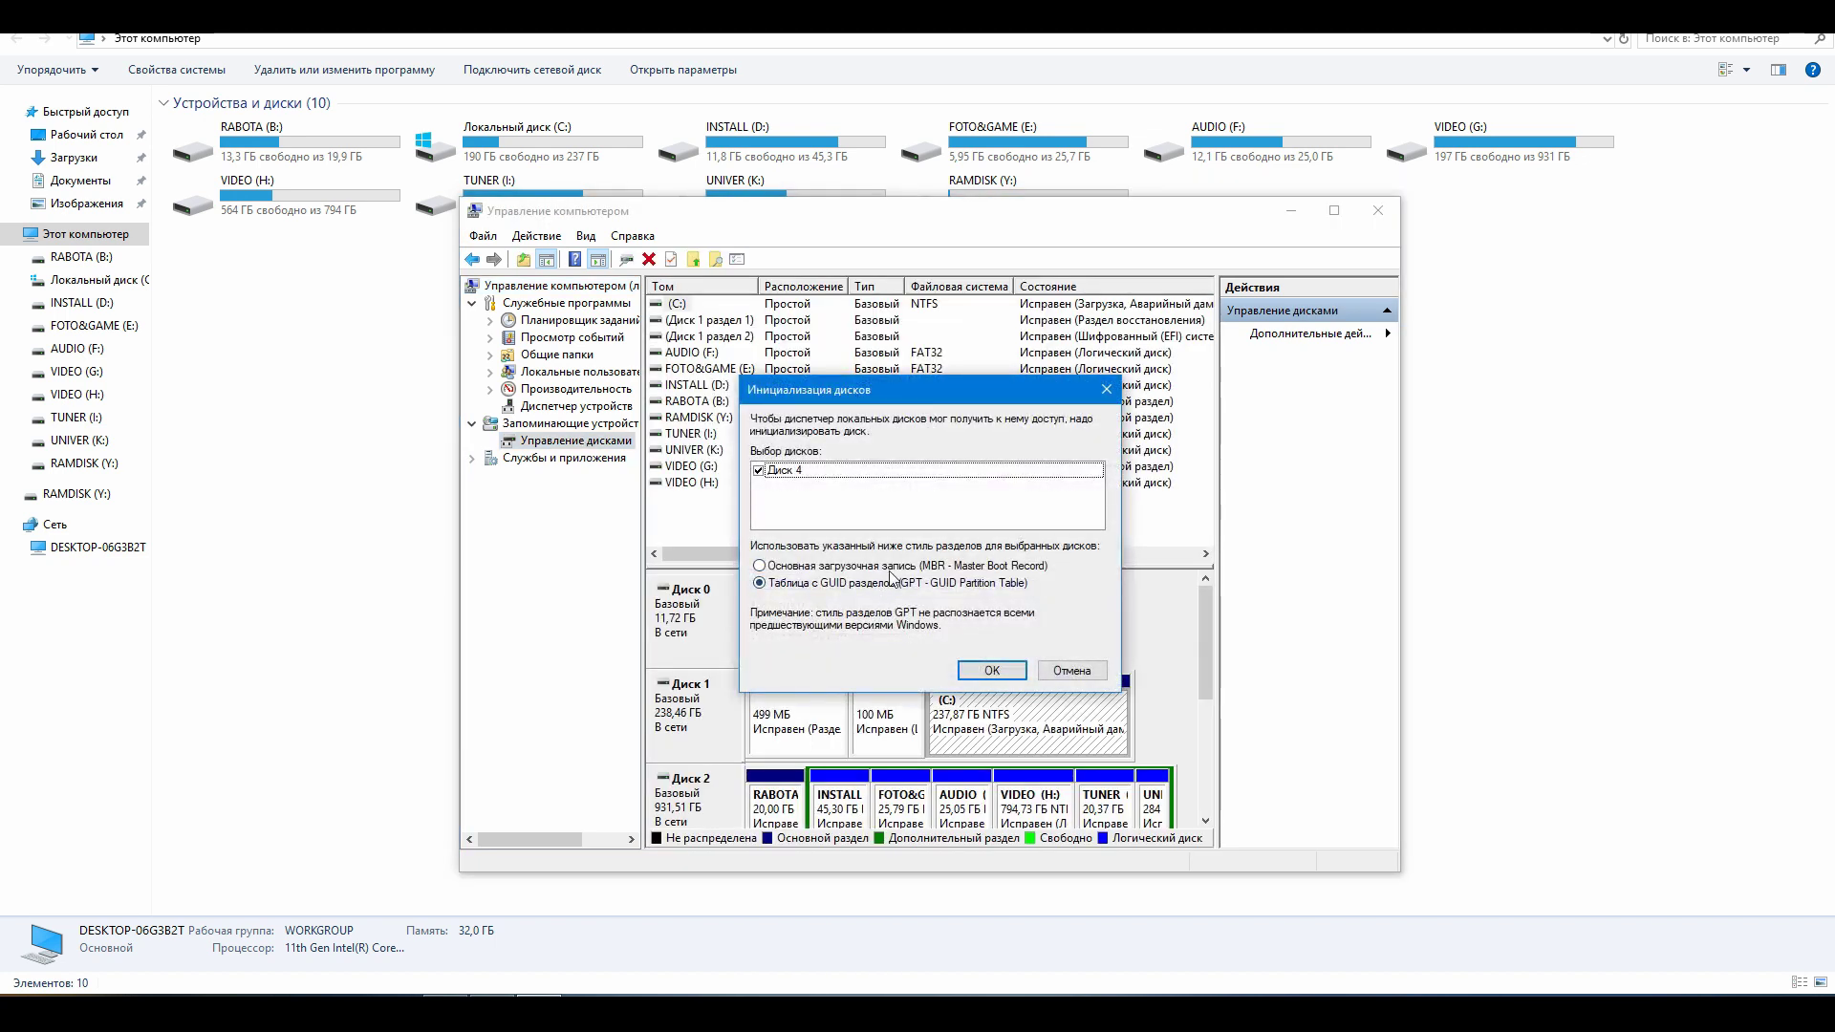
left_click(893, 567)
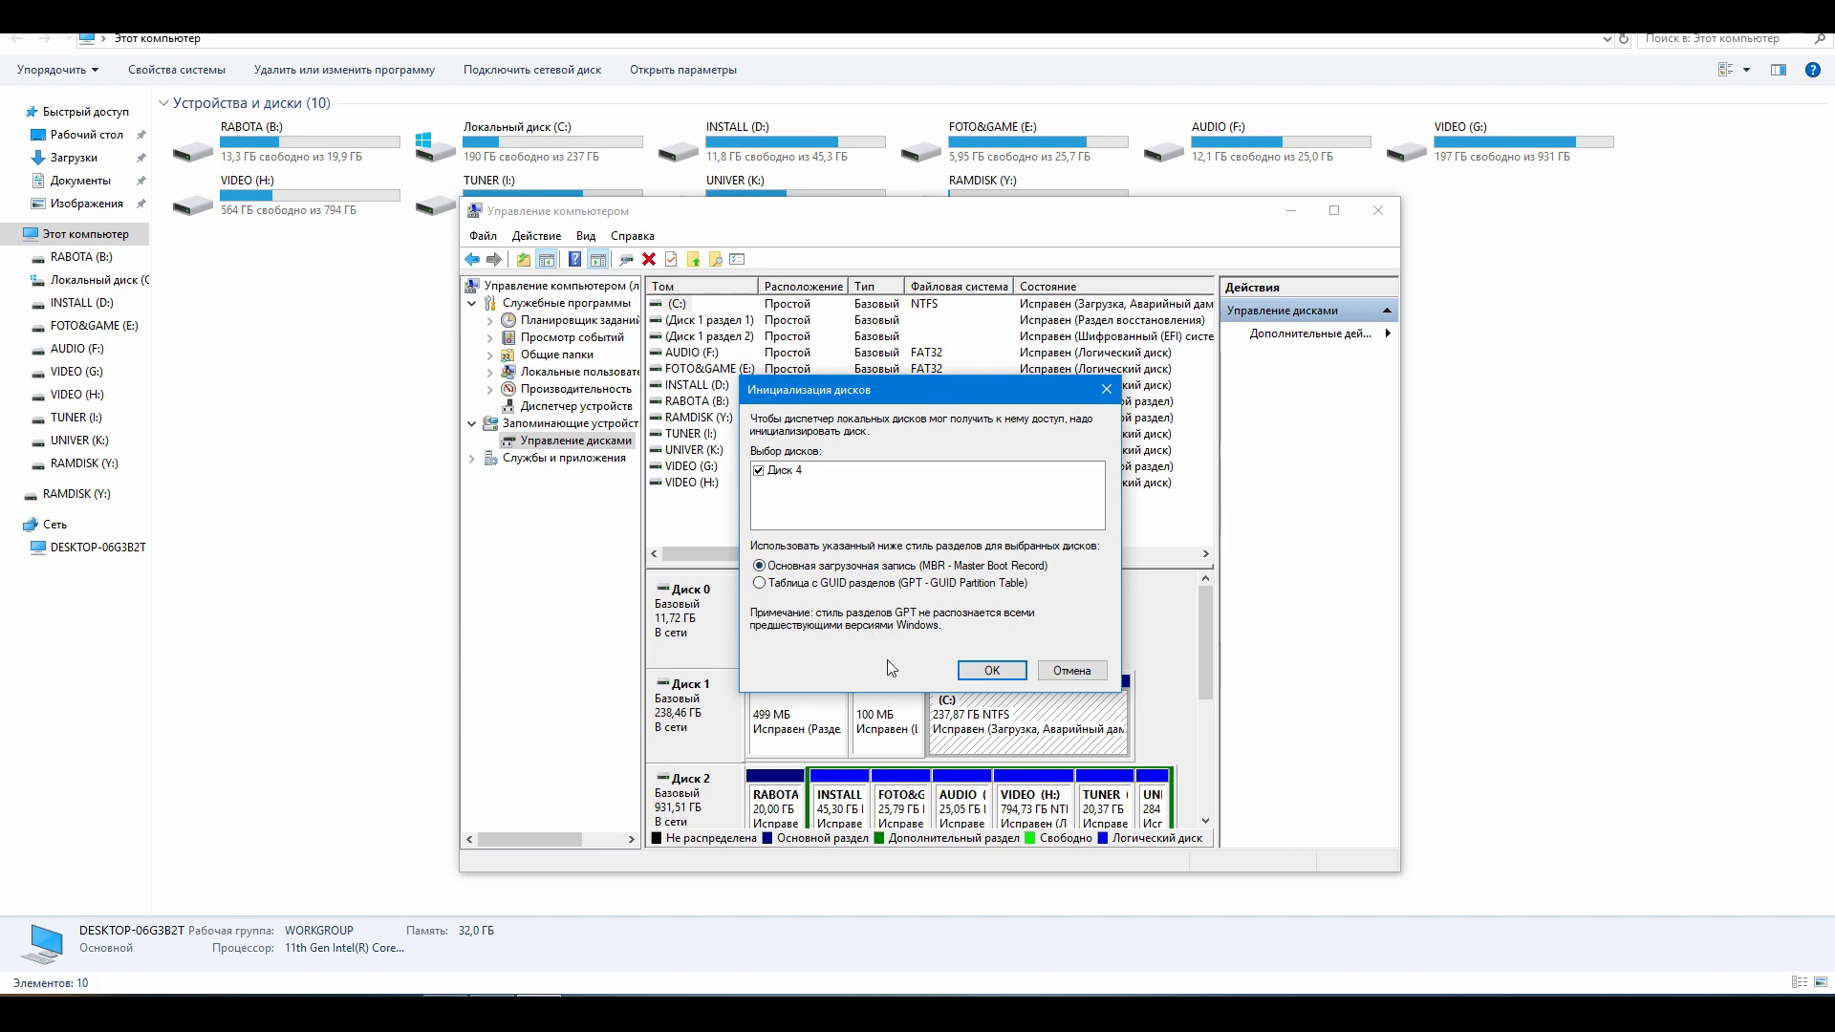
left_click(992, 670)
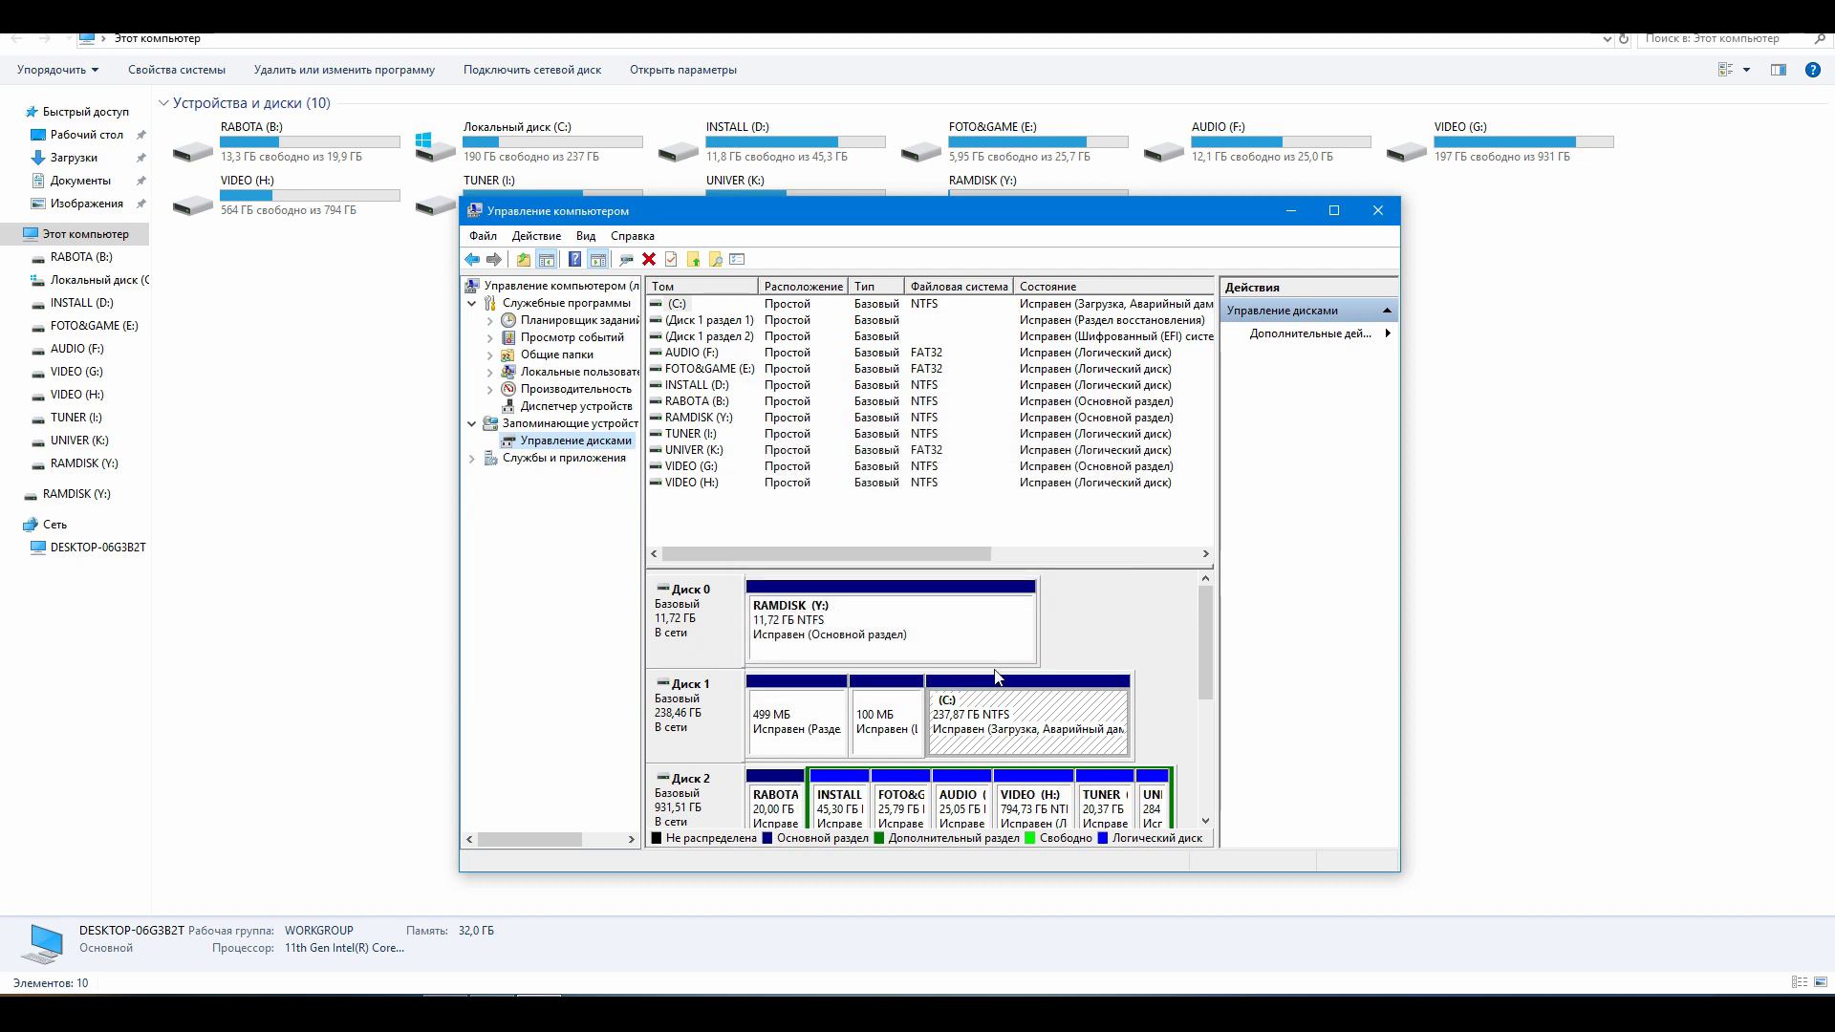
Create a 1907727 MB simple volume on Disk 4's unallocated space, quick-formatted as NTFS with default cluster size and the label Новый том.
scroll(1207, 688, "down", 2)
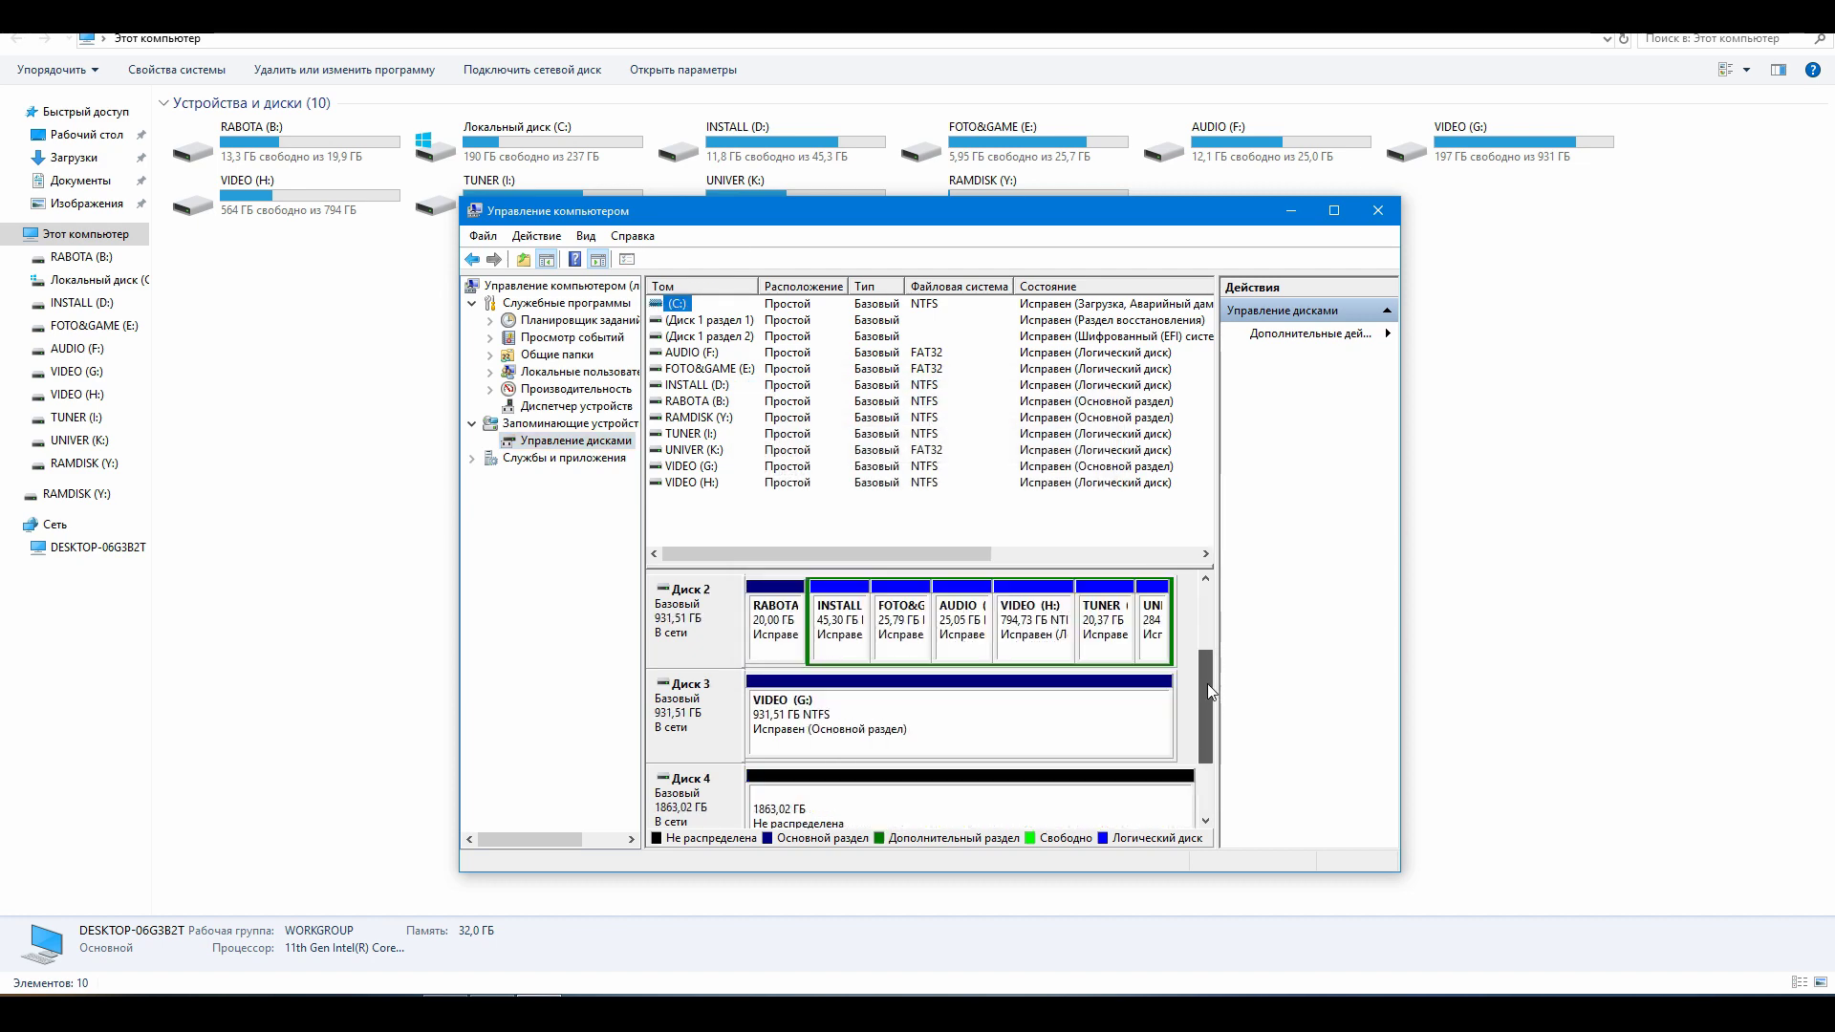
scroll(1208, 711, "down", 1)
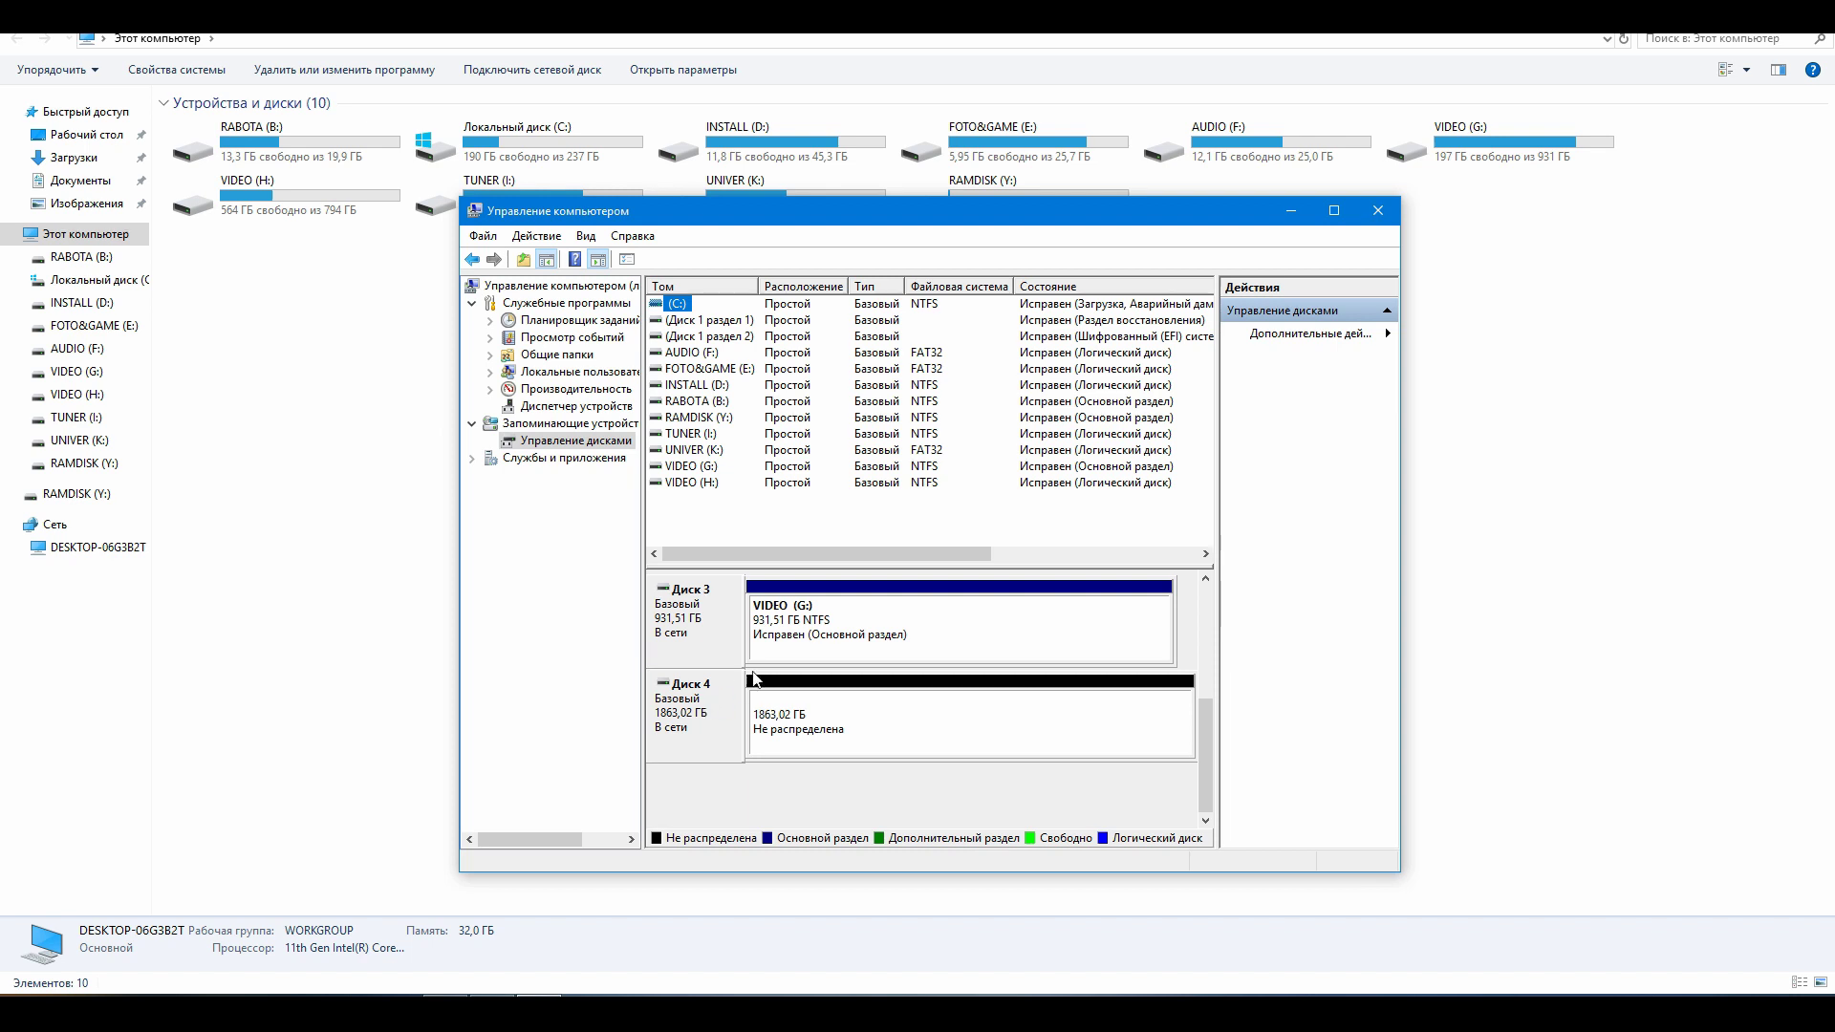
right_click(824, 717)
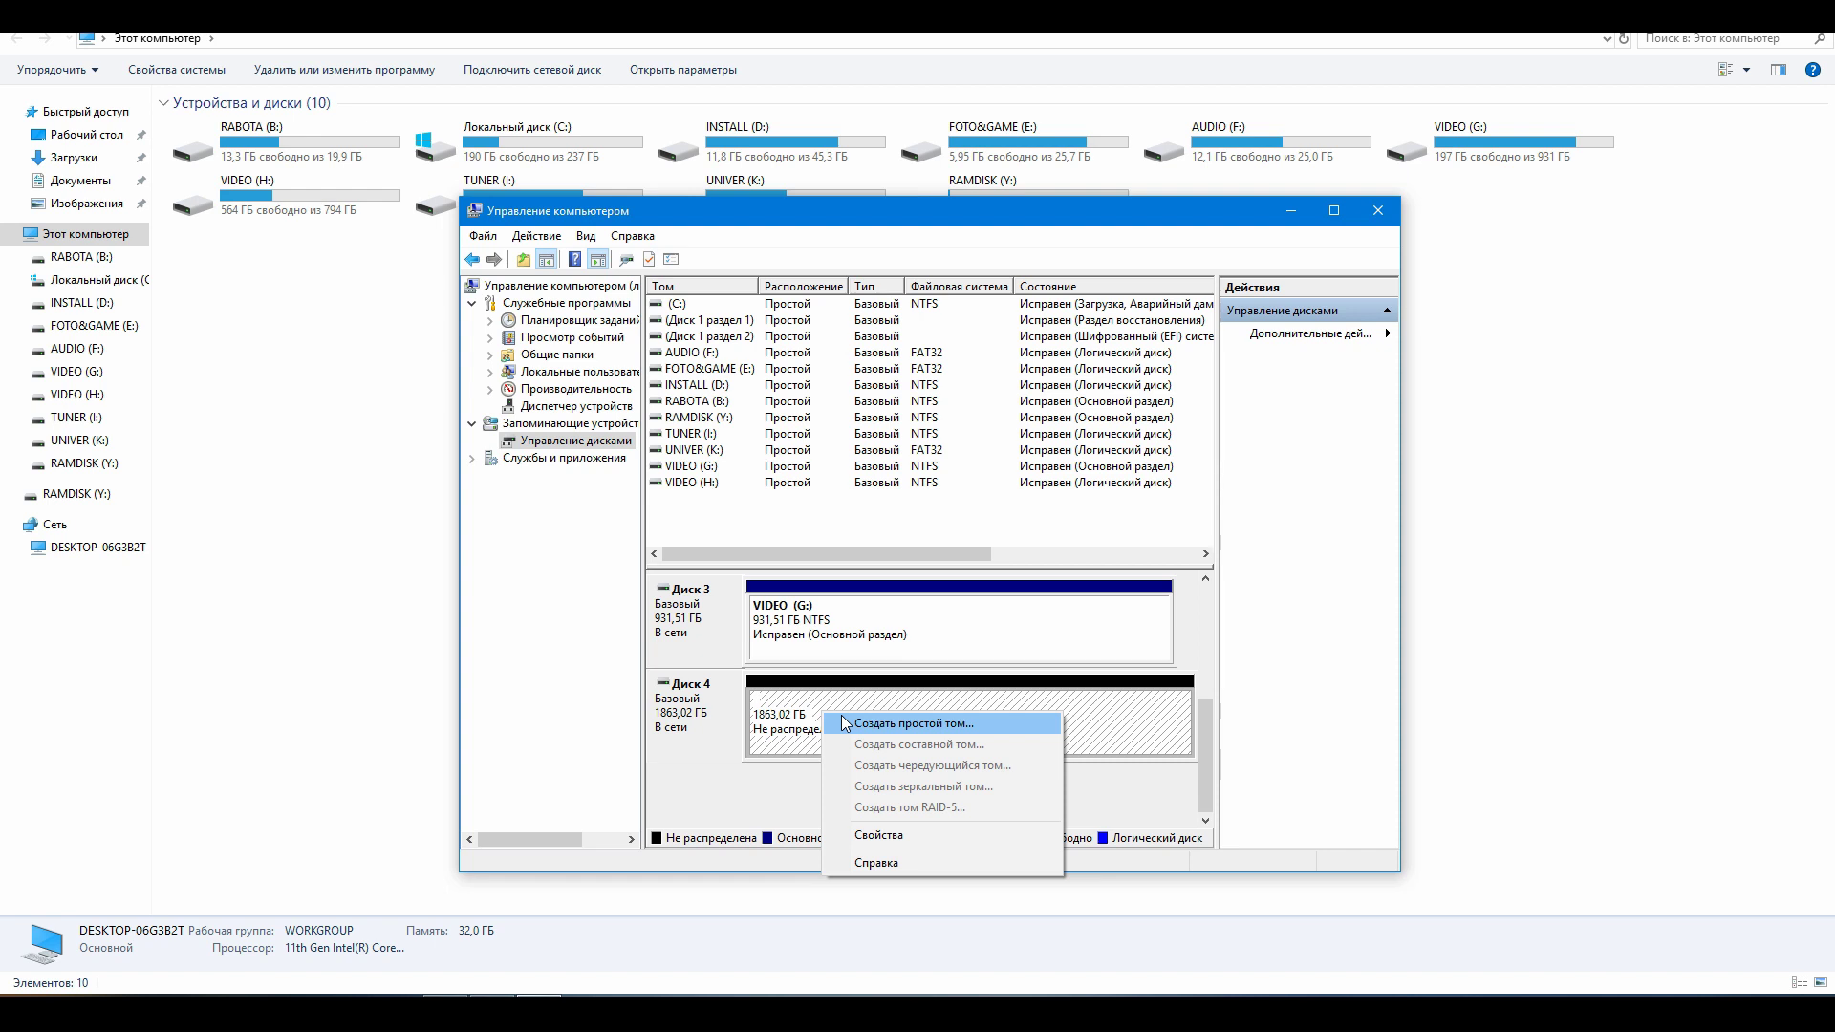
left_click(845, 724)
left_click(1006, 647)
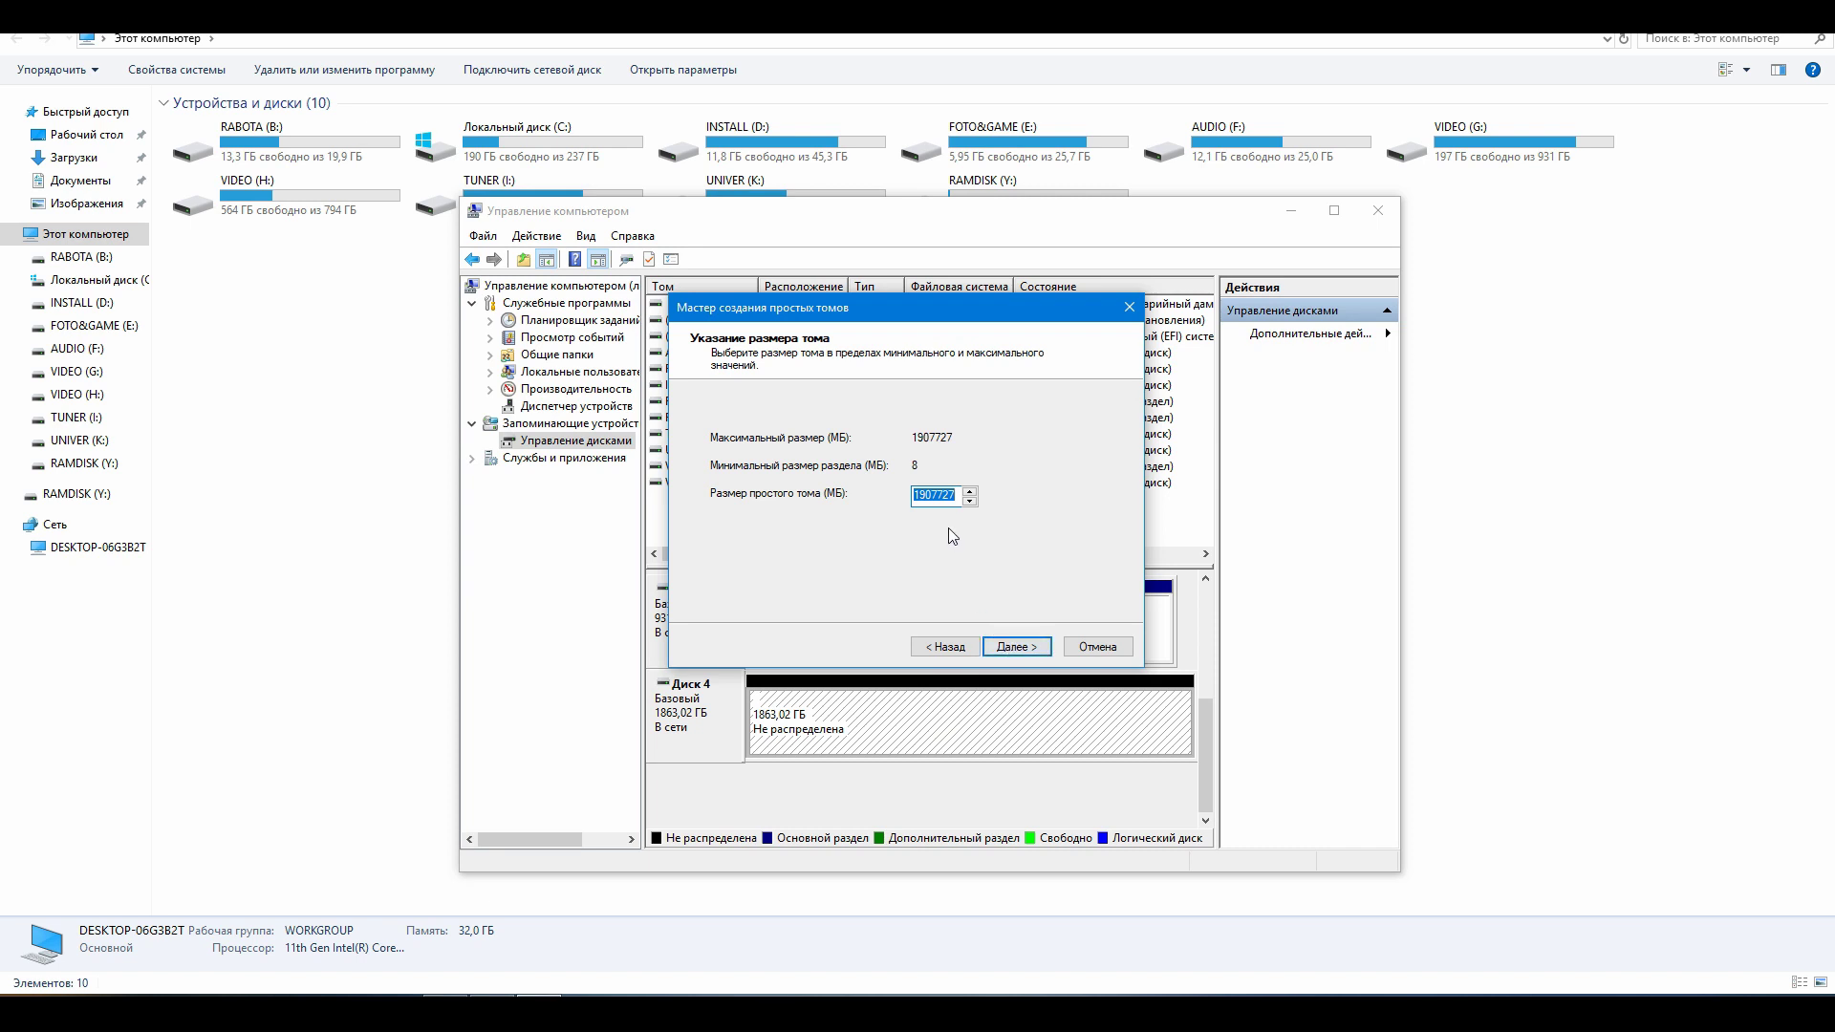
left_click(1019, 648)
left_click(1019, 648)
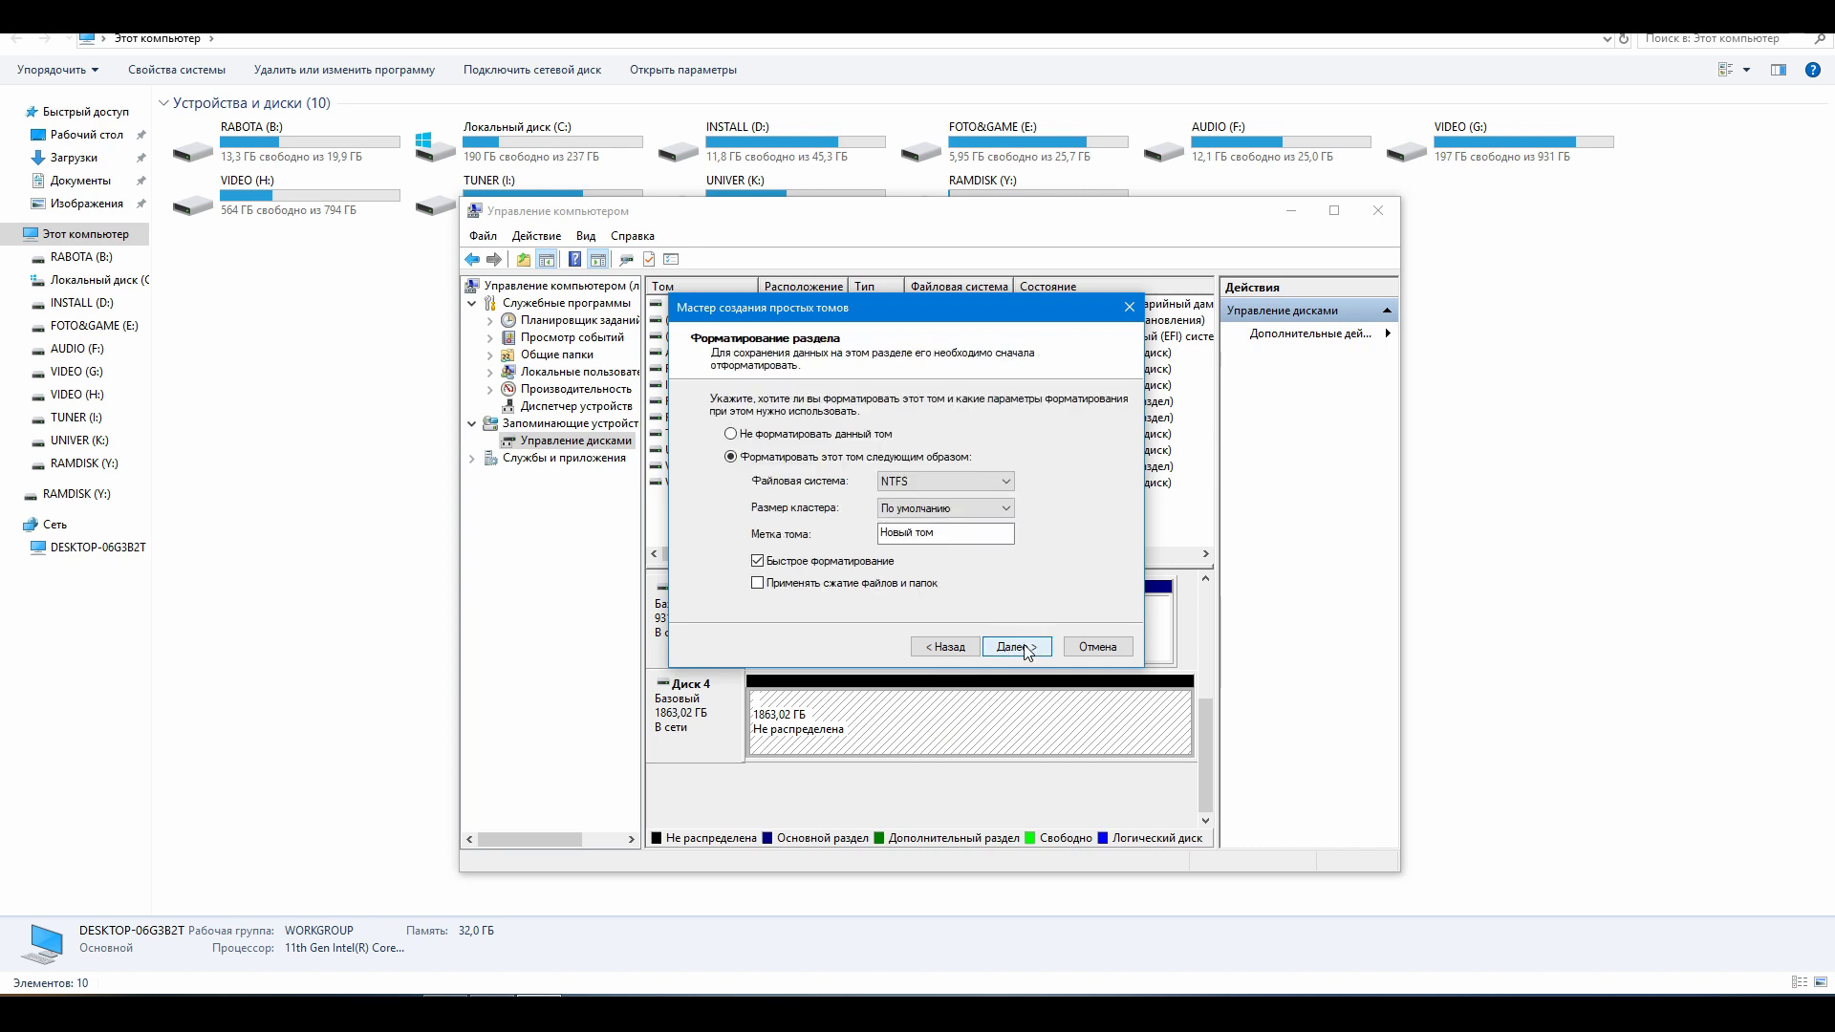
left_click(1025, 650)
left_click(1026, 651)
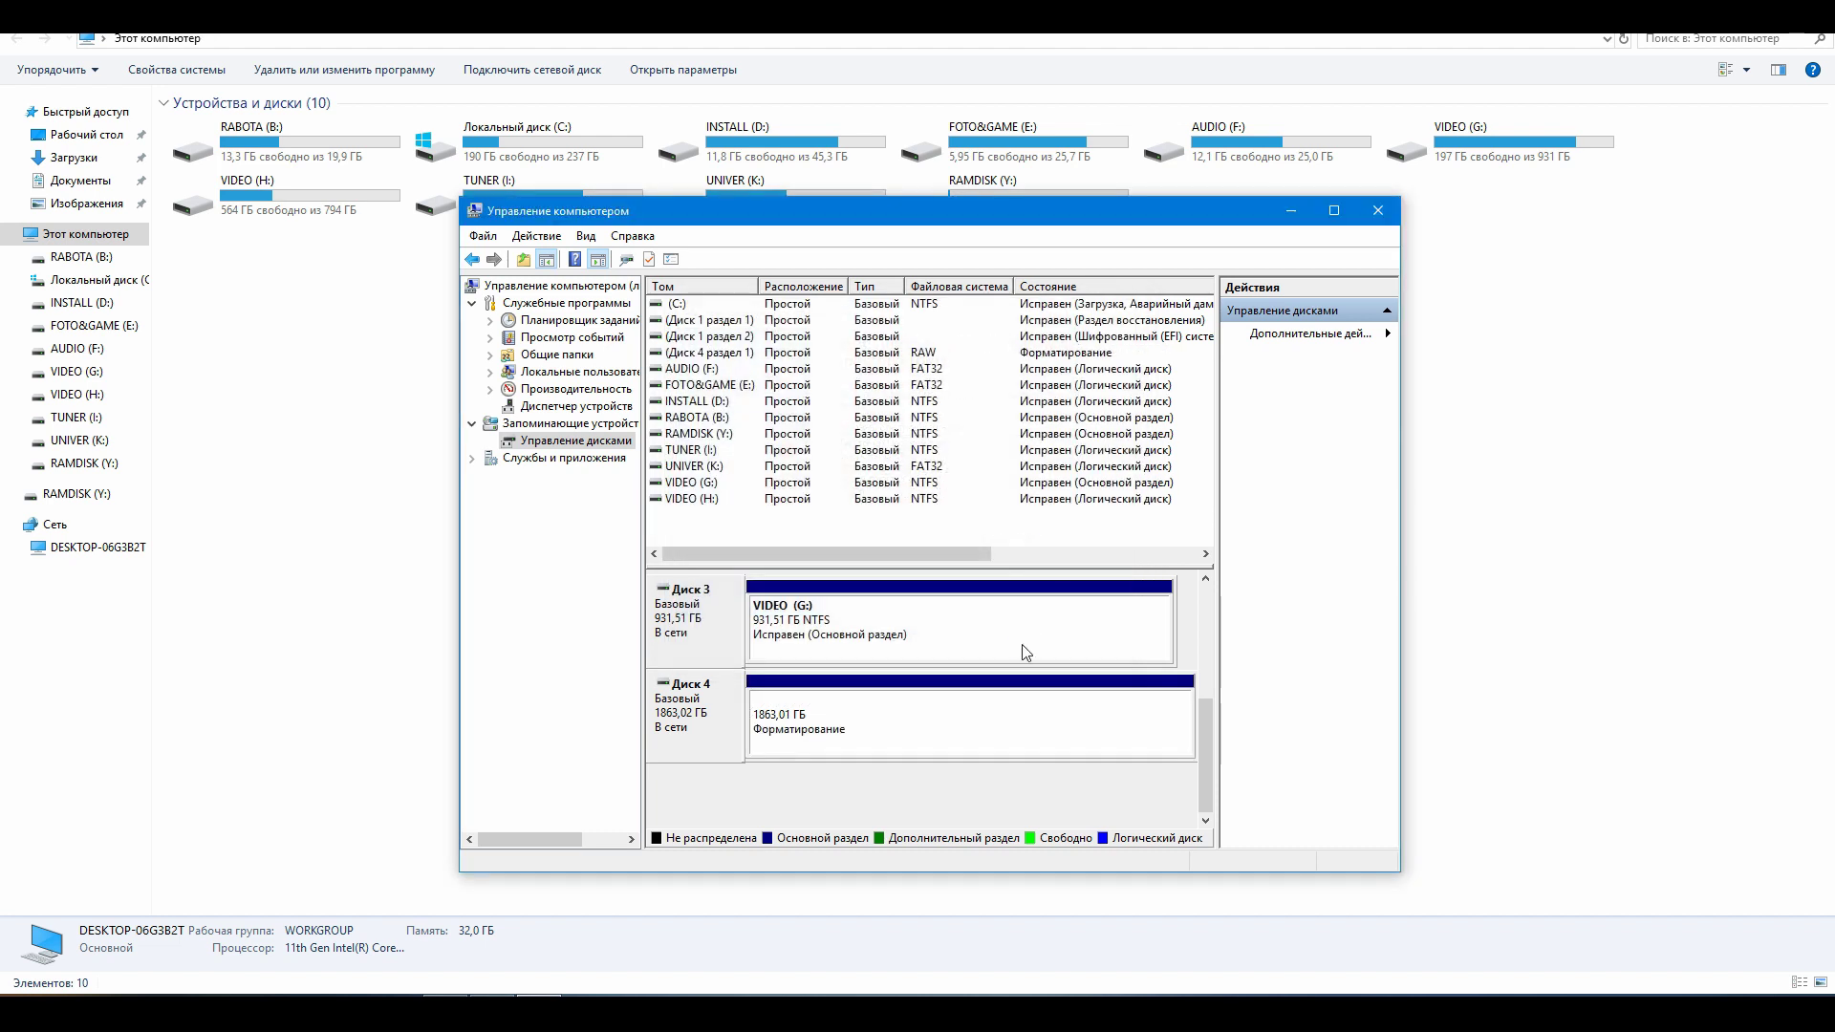
Disable indexing of file contents in the properties of the new volume J: and apply the change.
left_click(799, 218)
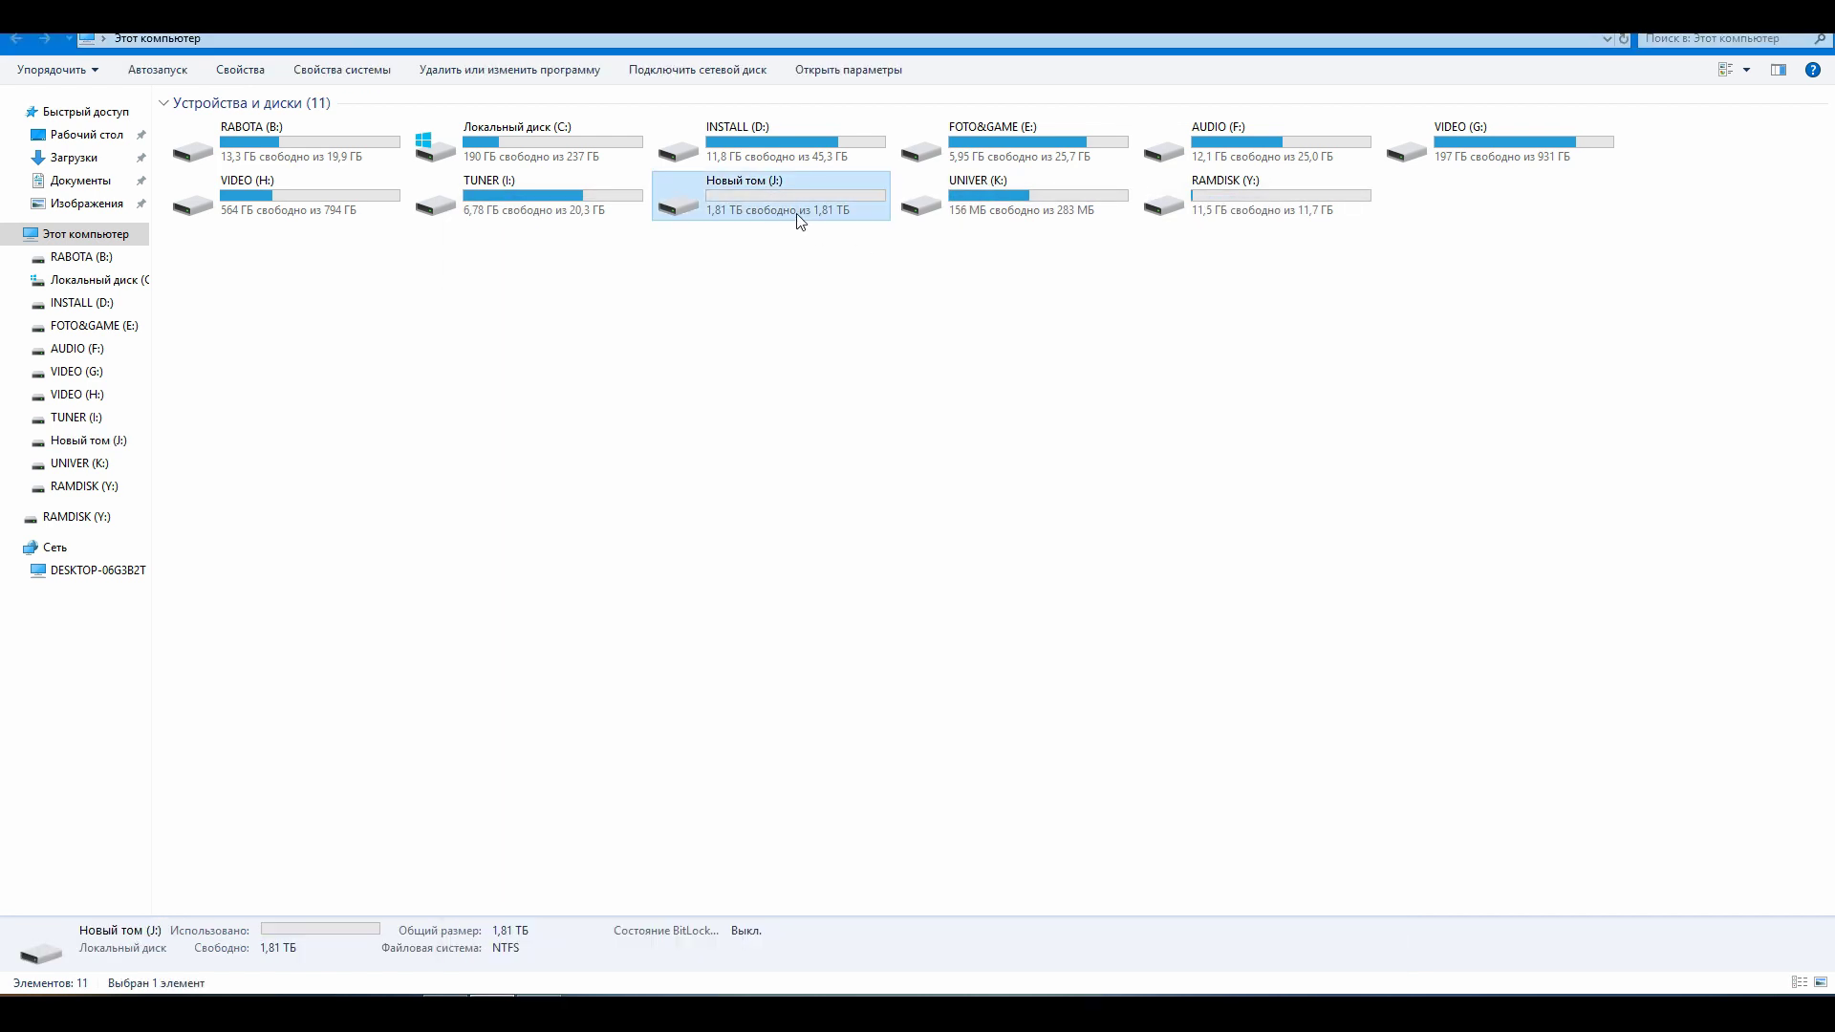
right_click(801, 222)
left_click(869, 556)
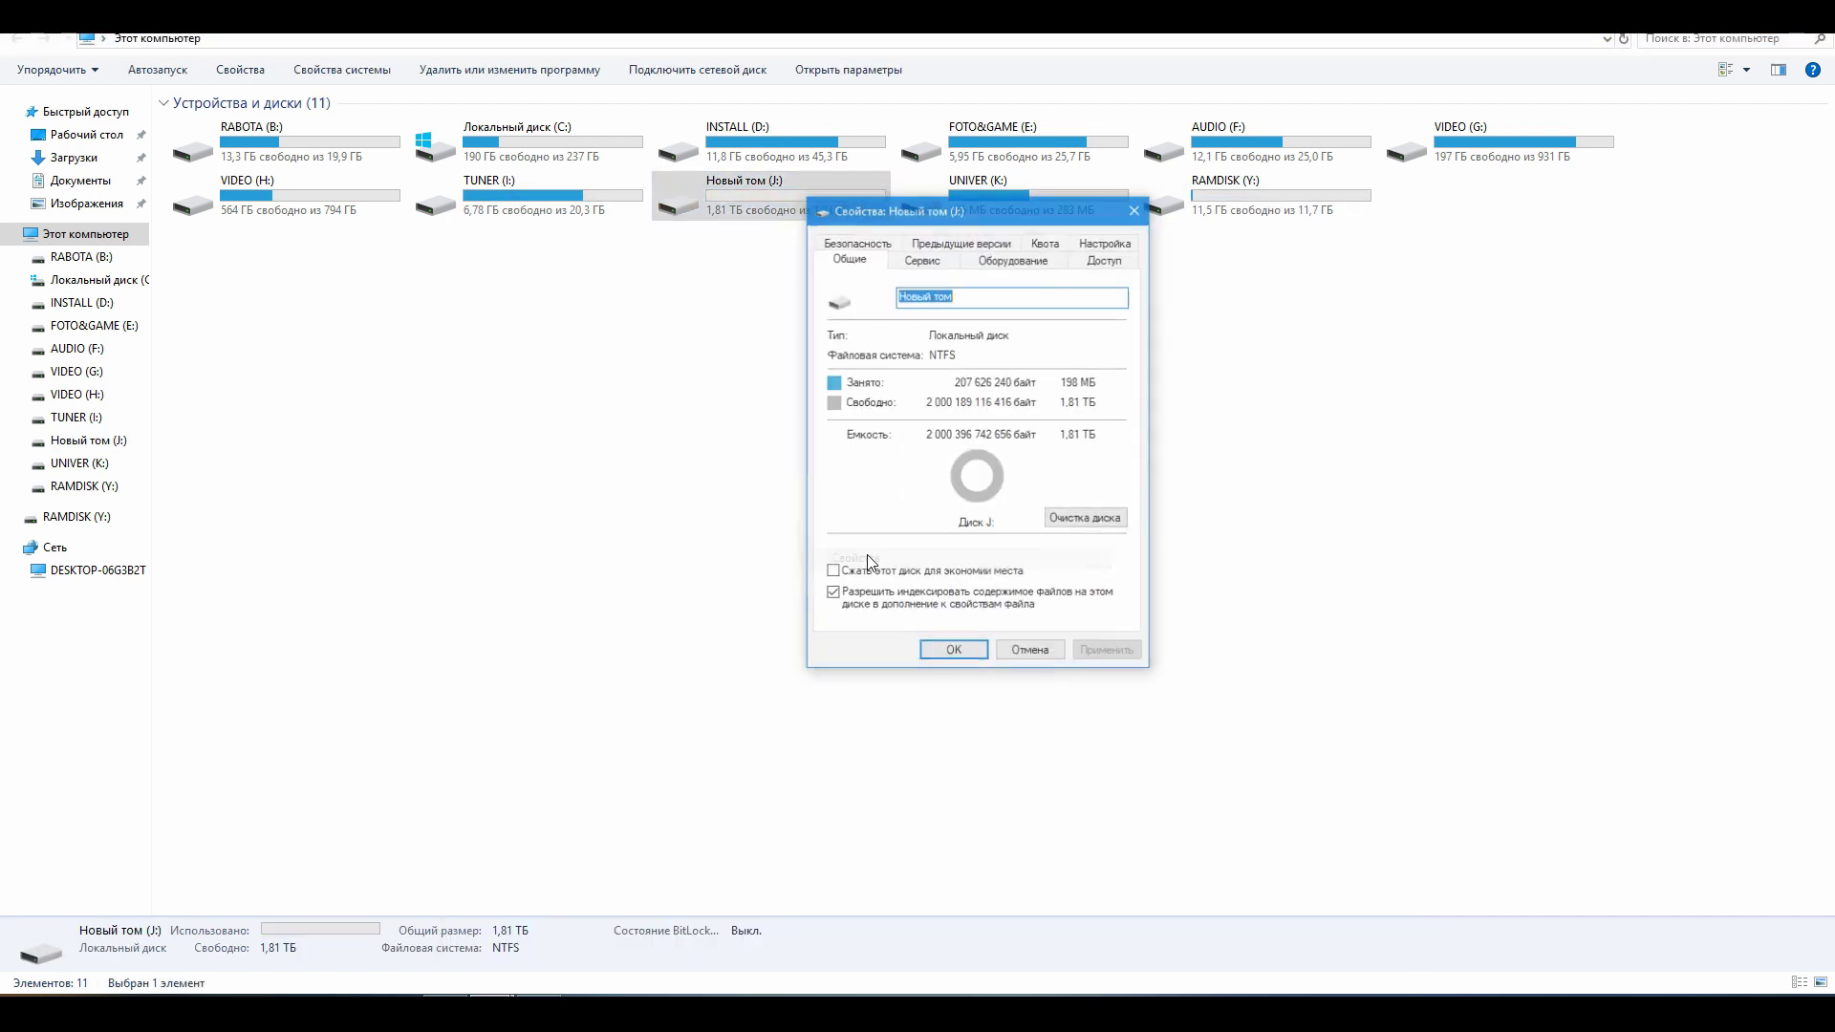
left_click(953, 651)
left_click(1063, 453)
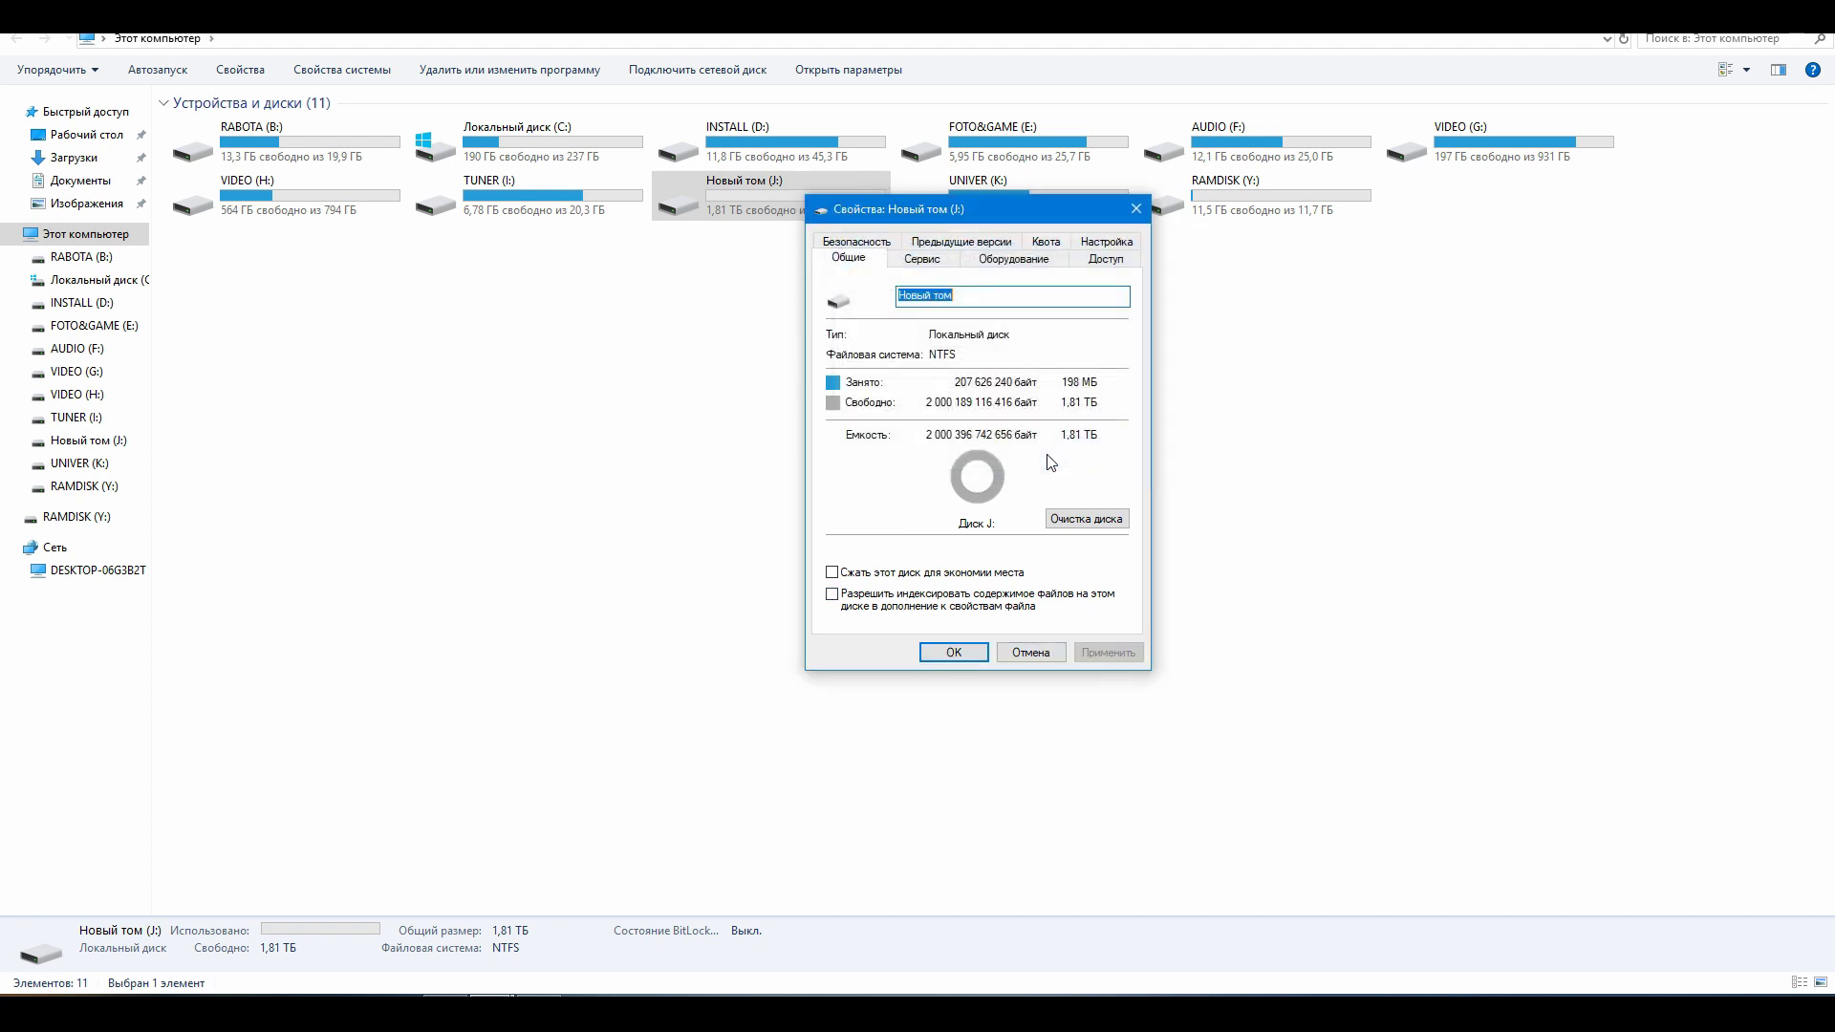
left_click(972, 654)
Open the new volume J: to check its contents.
double_click(790, 218)
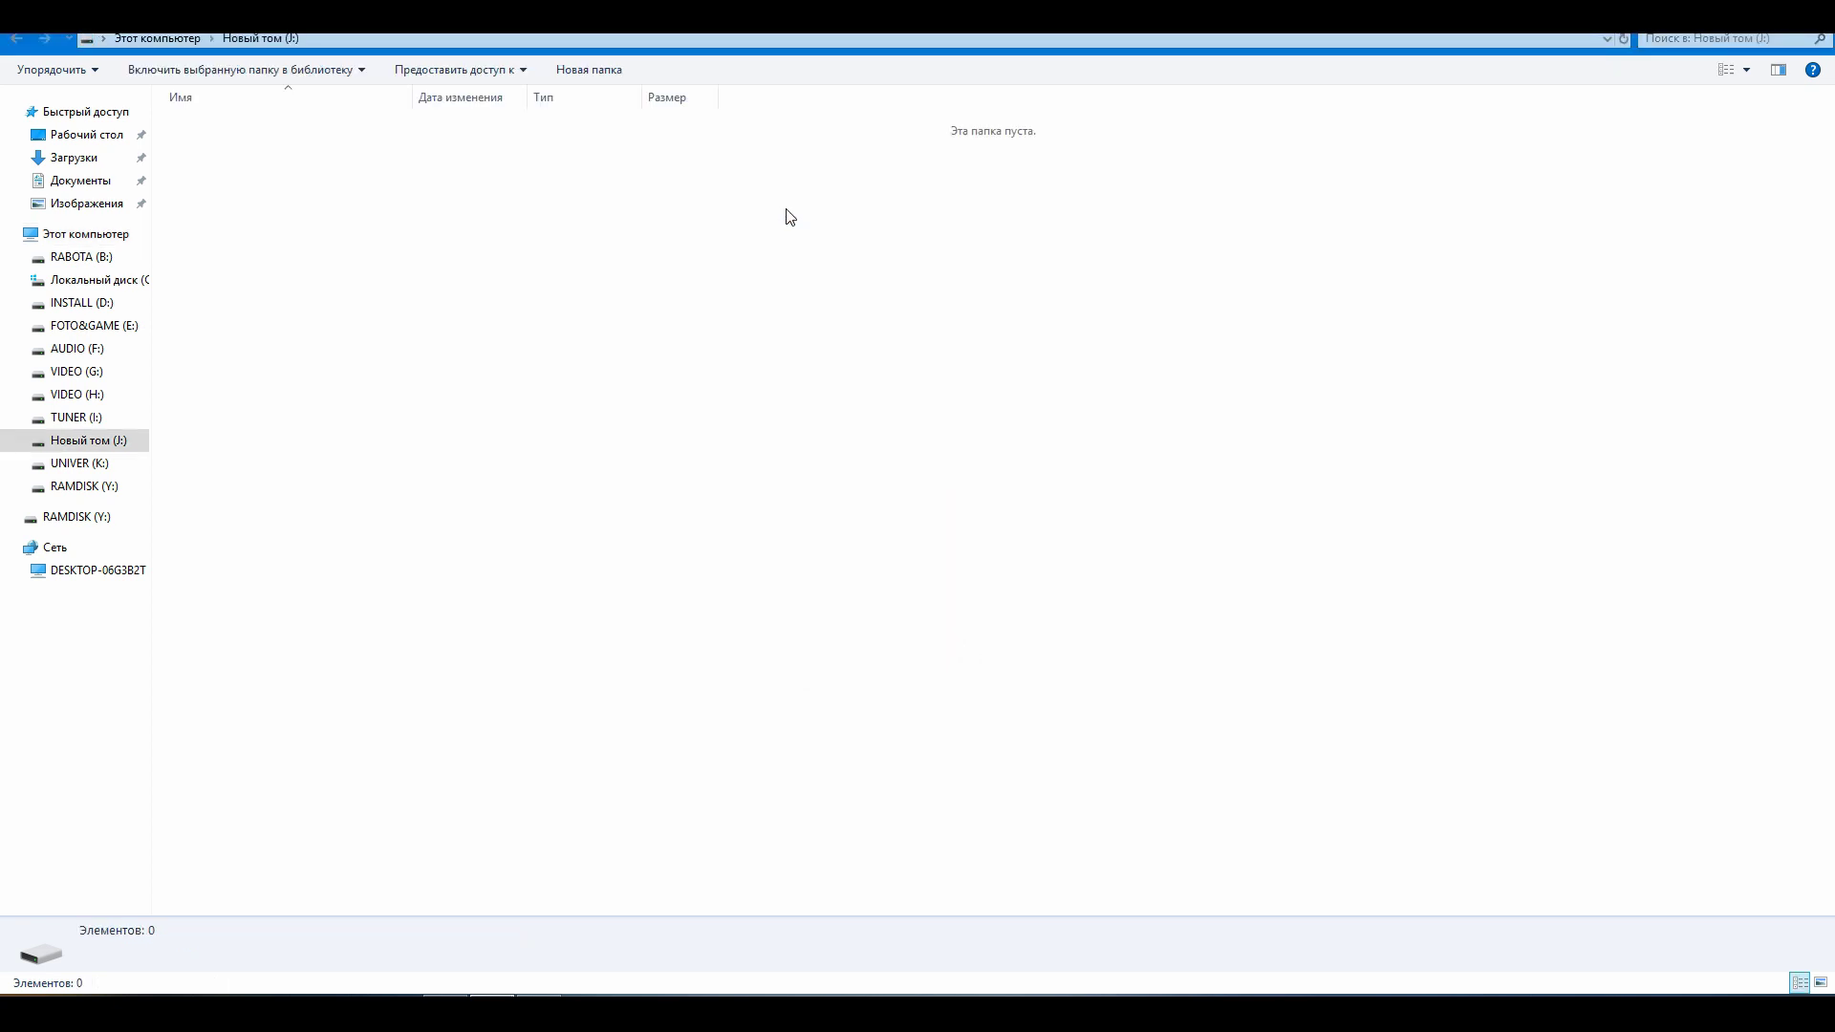
right_click(375, 292)
left_click(473, 529)
Examine the Toshiba drive's power-on count, total operating hours and rotation speed in CrystalDiskInfo.
left_click_drag(224, 70, 1221, 292)
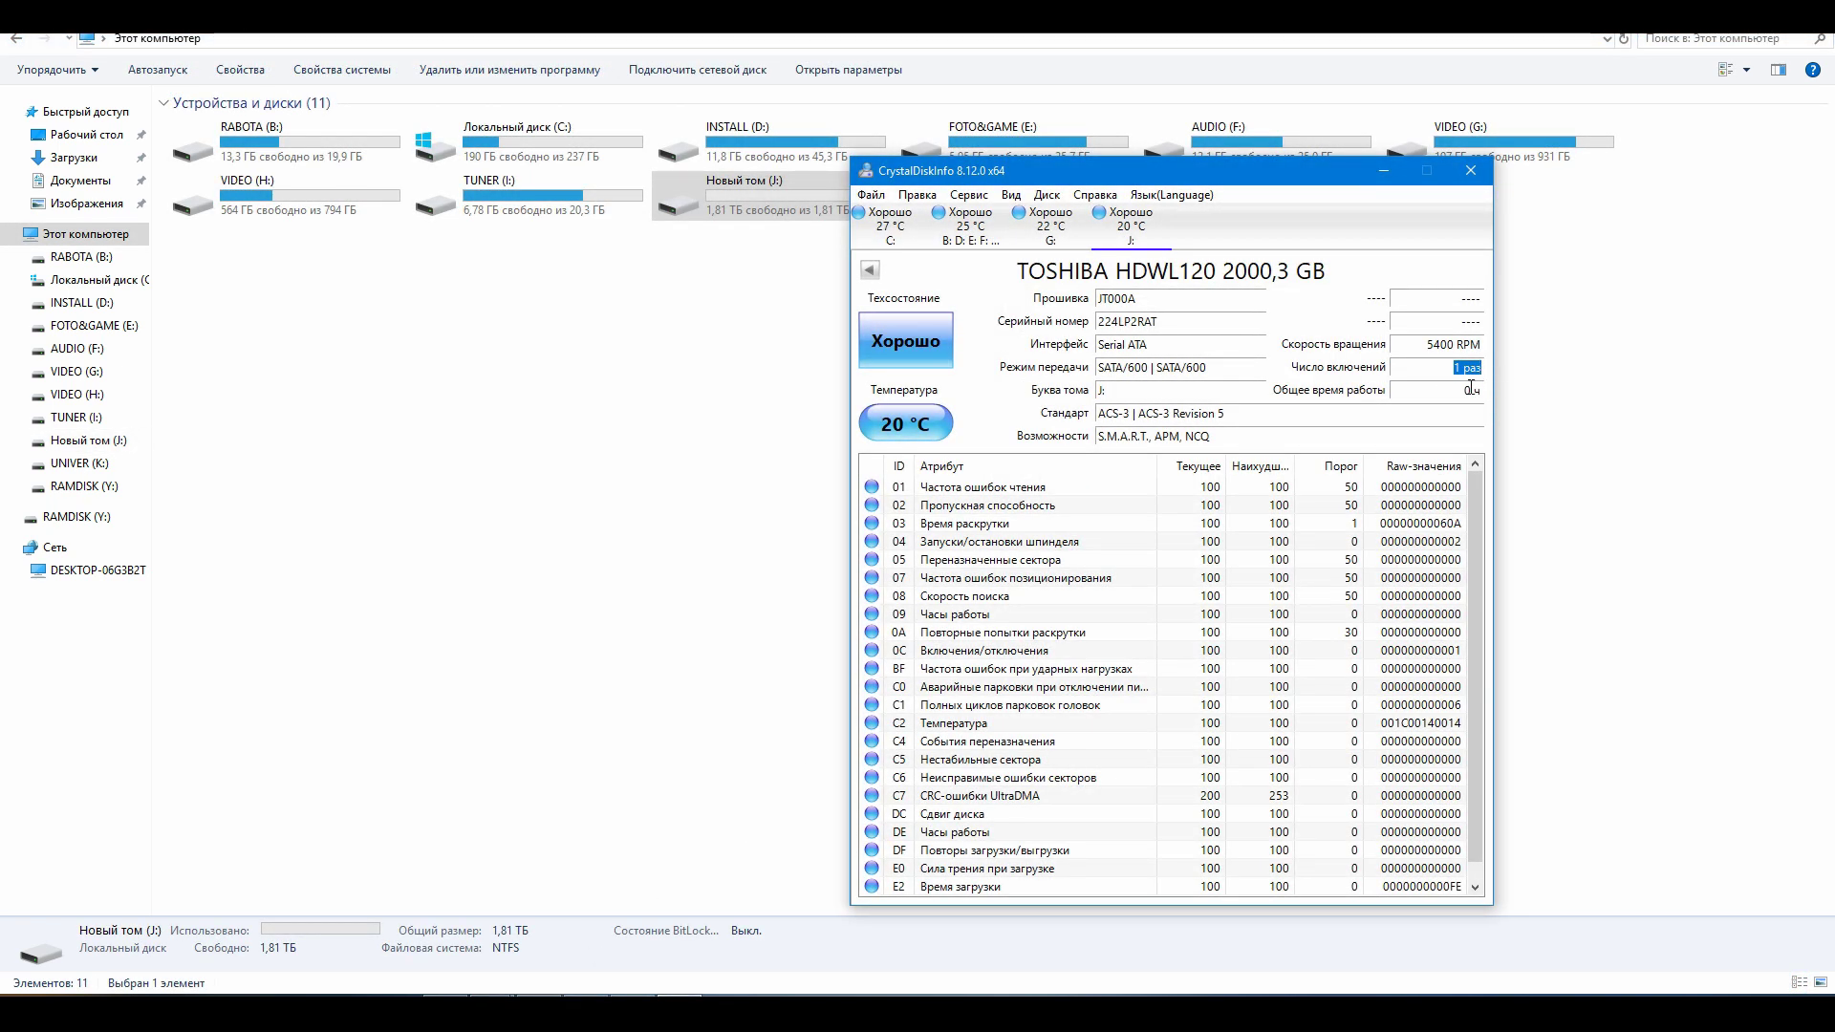
double_click(1471, 387)
left_click_drag(1441, 346, 1486, 350)
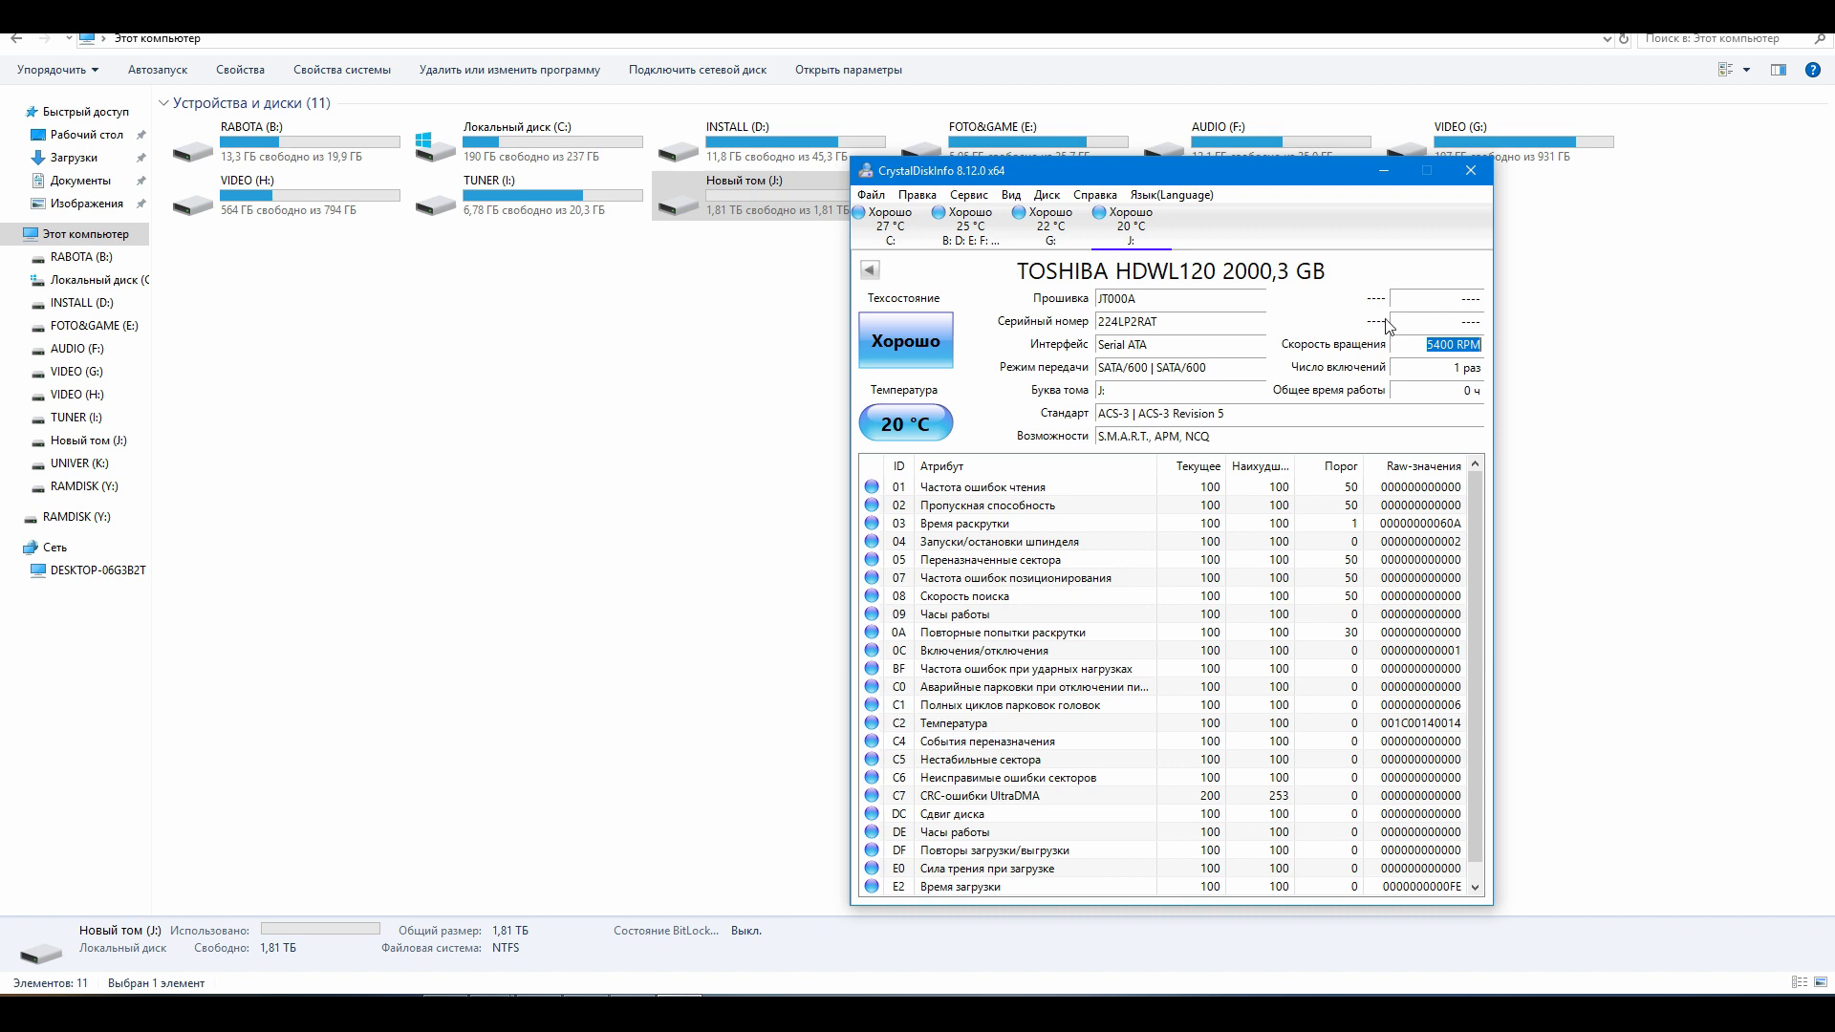
left_click_drag(1299, 170, 1540, 163)
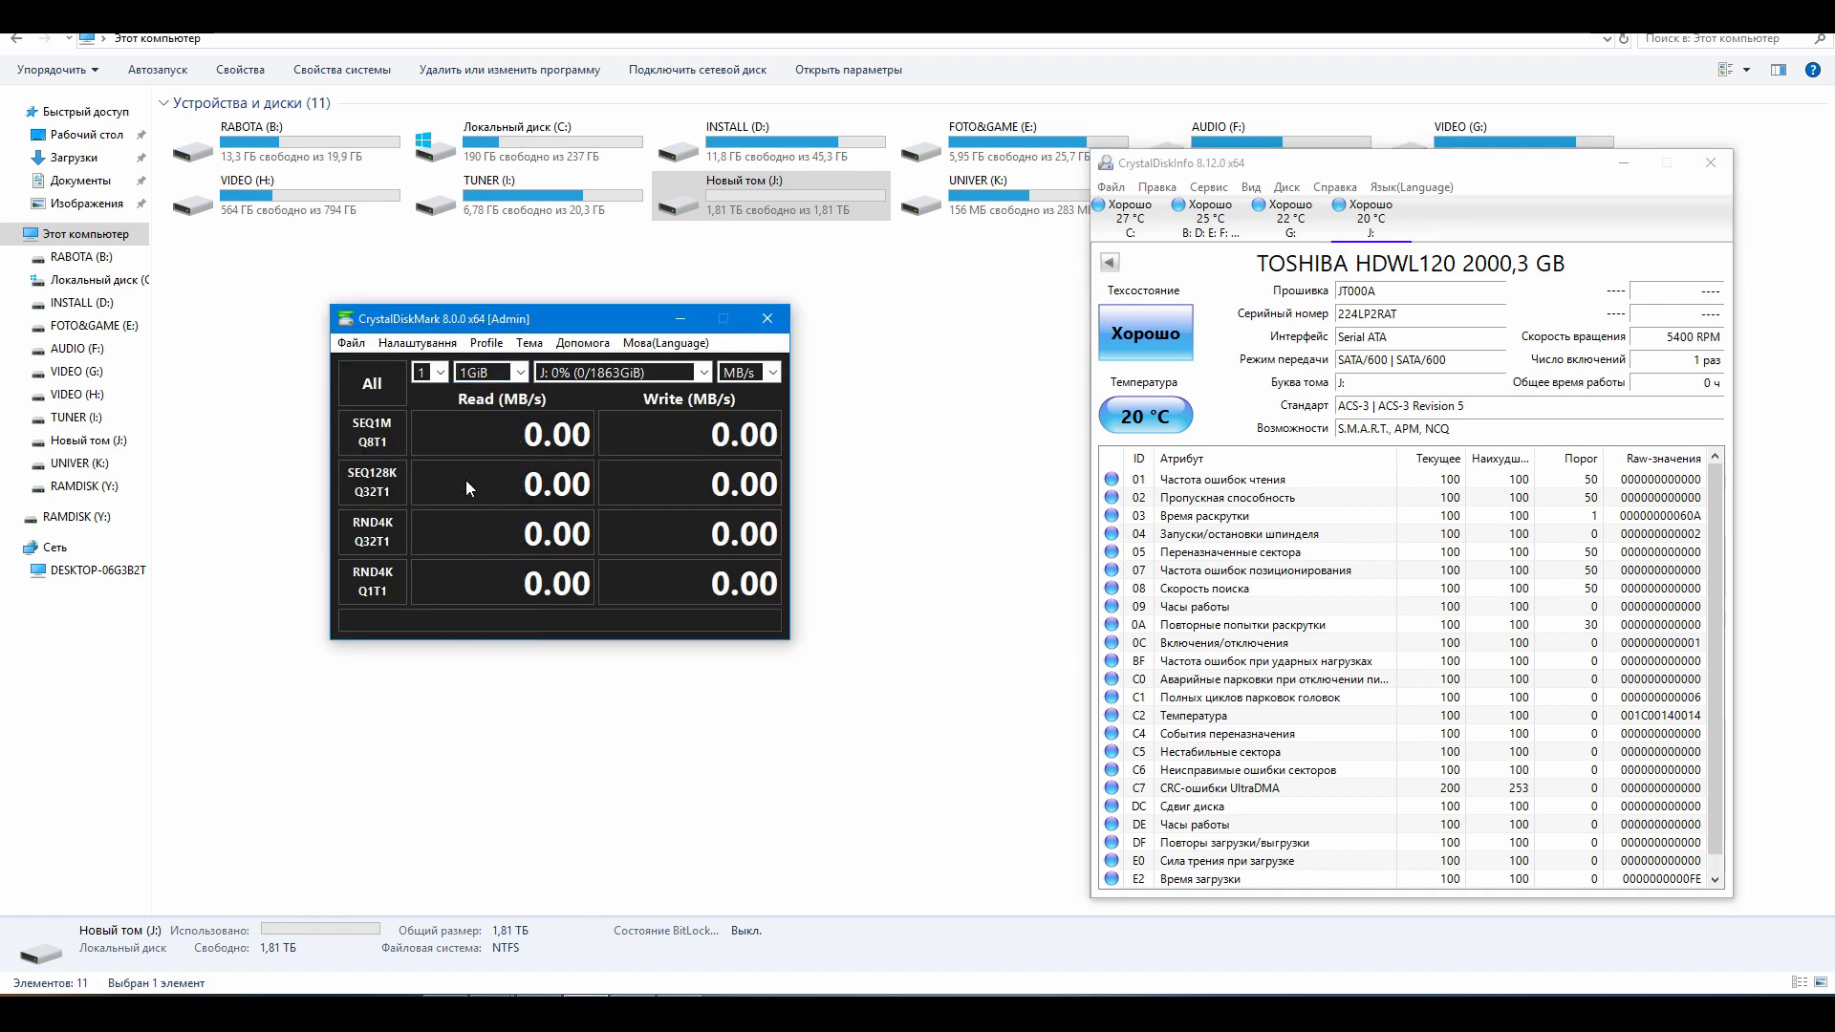
Run all CrystalDiskMark tests on J: with one 1GiB pass, and benchmark the TOSHIBA HDWL120 in HD Tune.
left_click(381, 399)
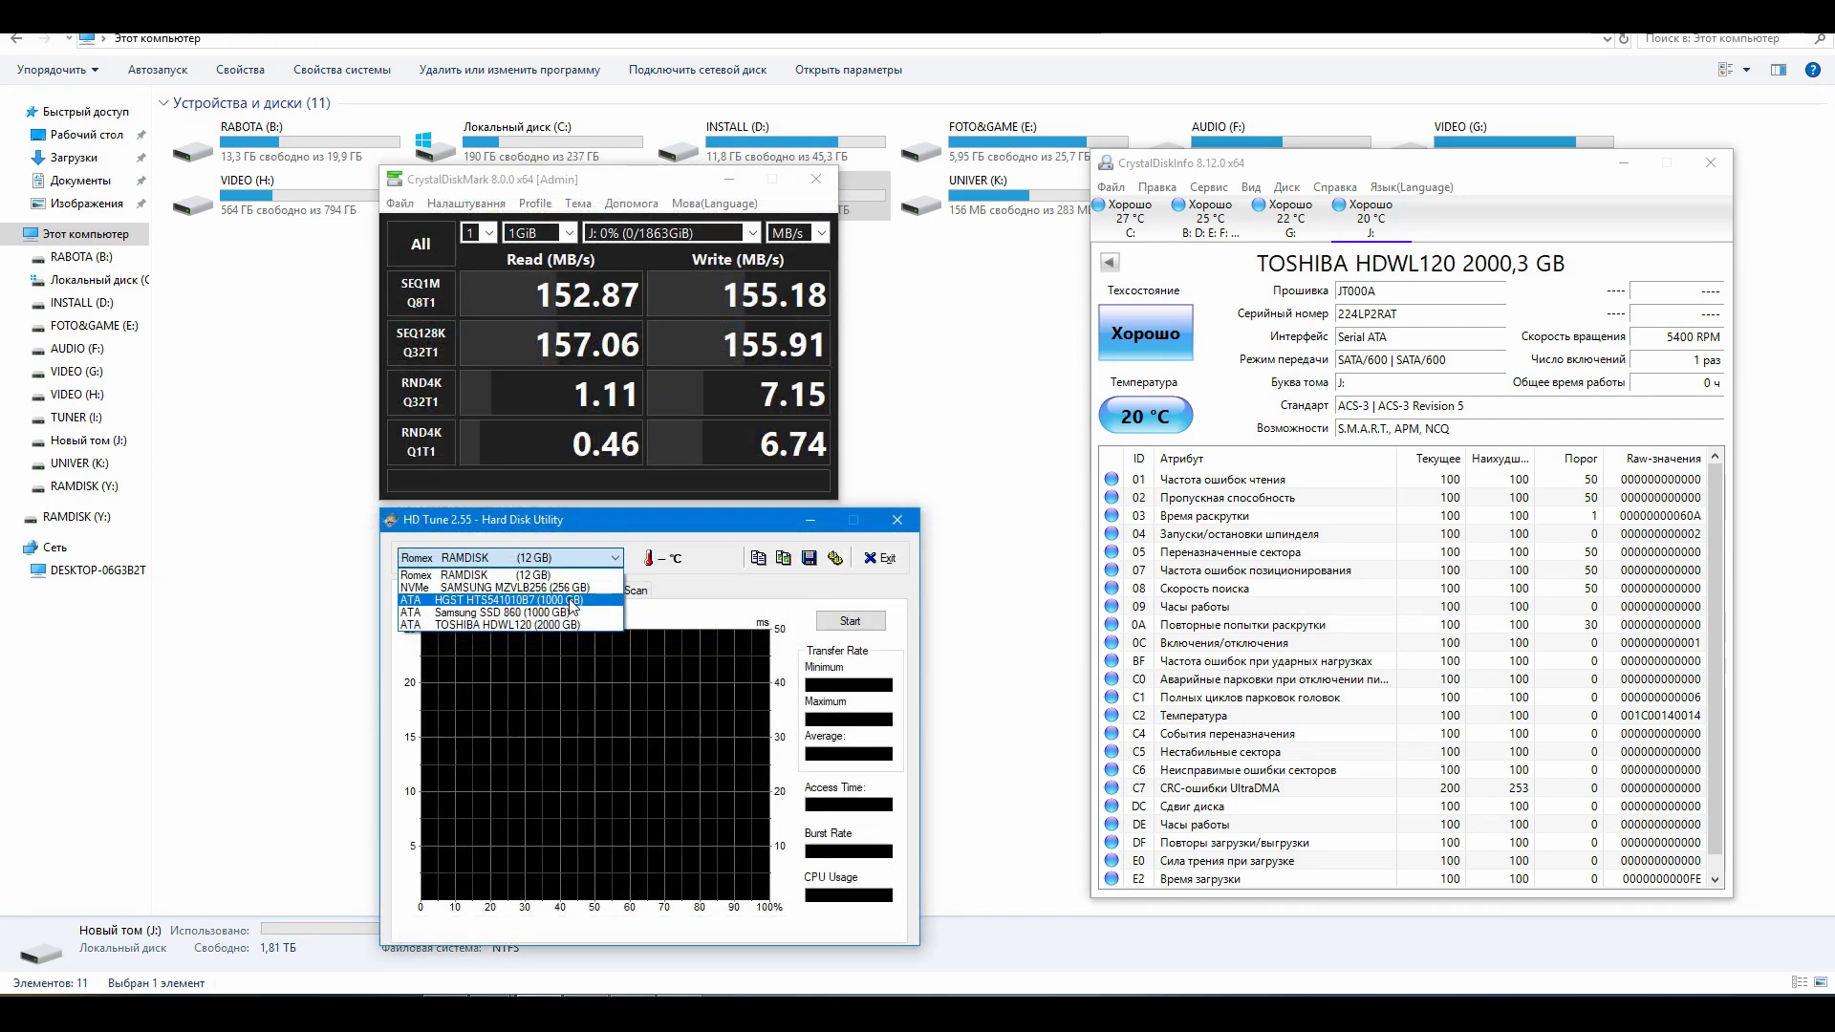
left_click(571, 625)
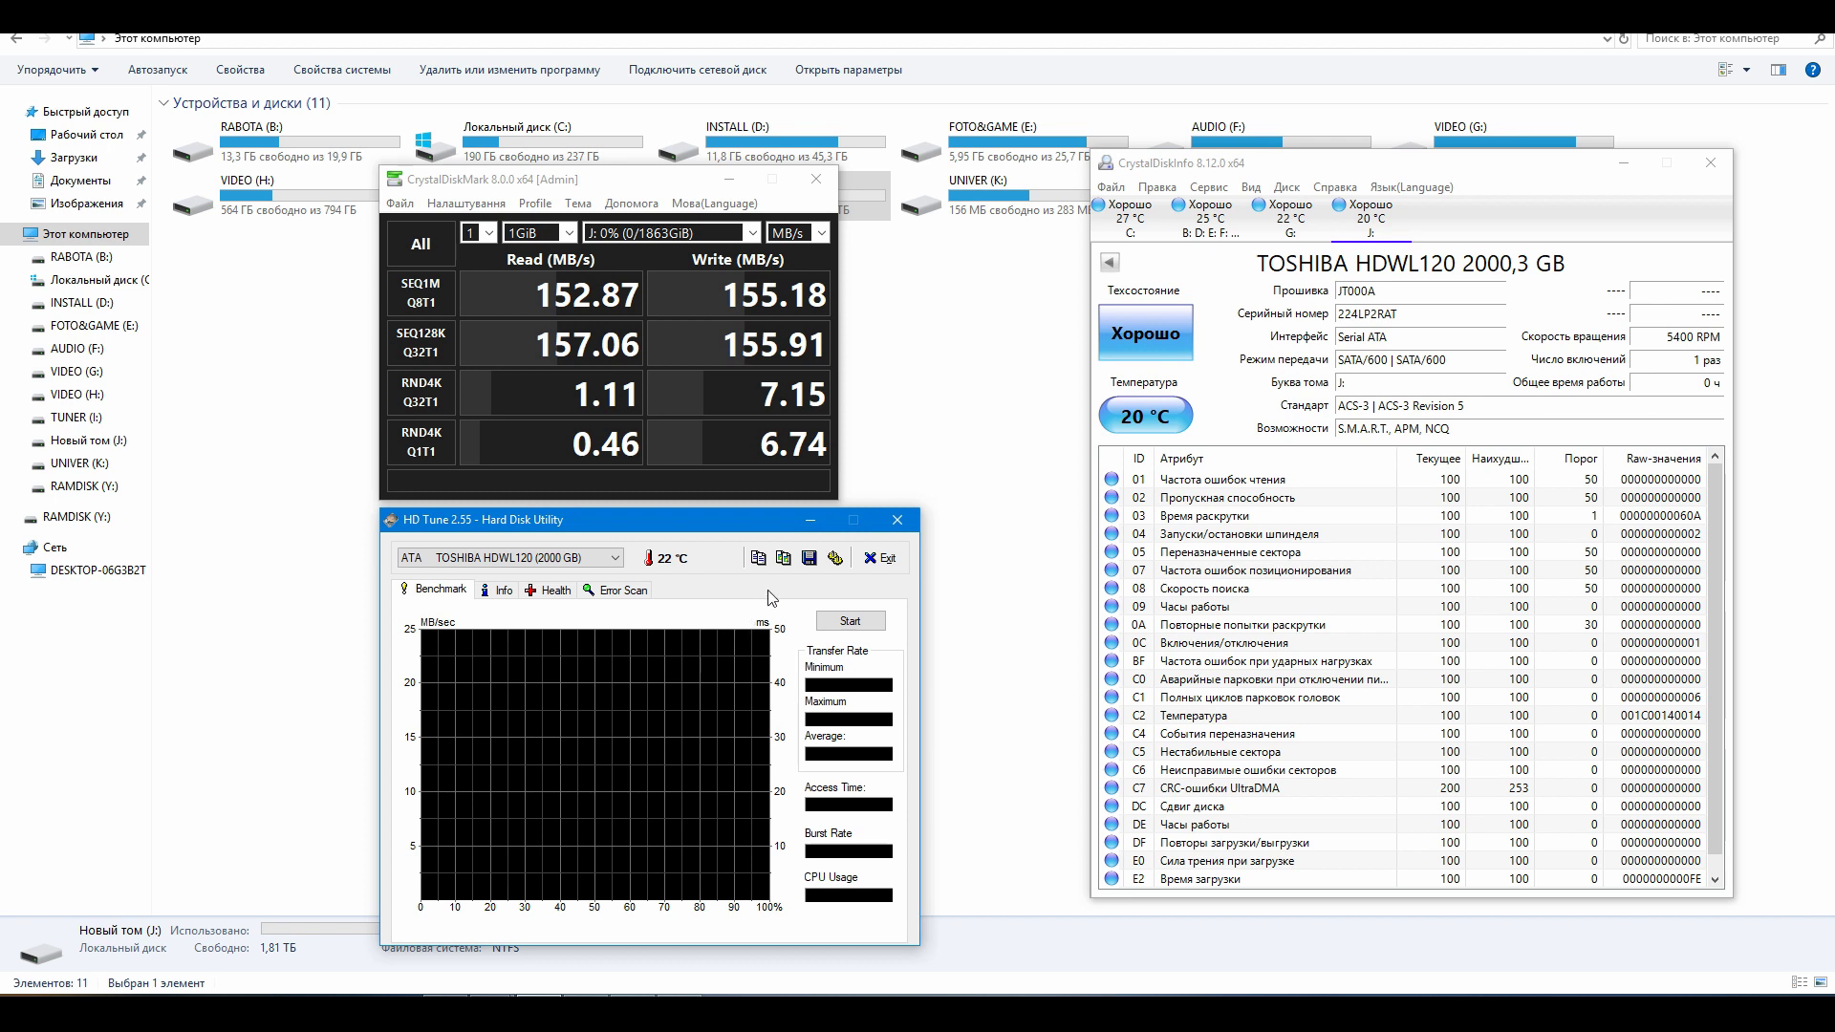
left_click(850, 620)
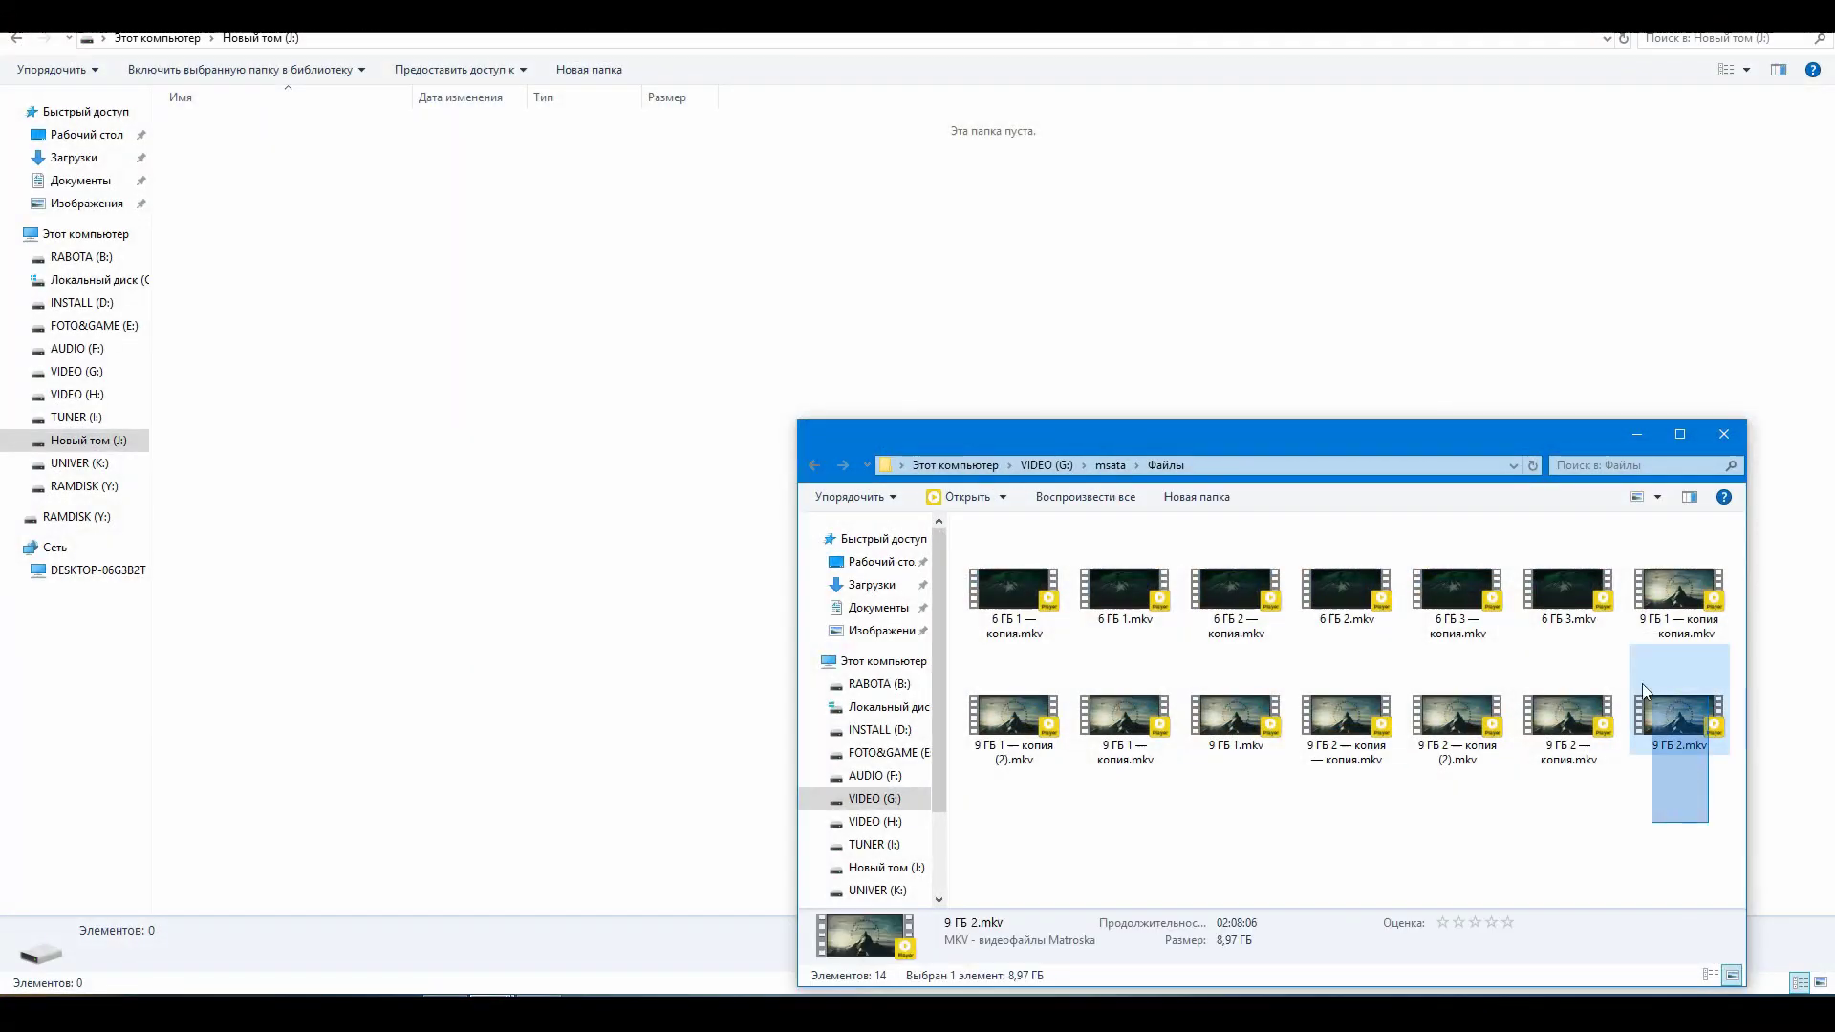
Copy the MKV video files from the Файлы folder on VIDEO (G:) to the new volume J:.
left_click_drag(1631, 568, 532, 319)
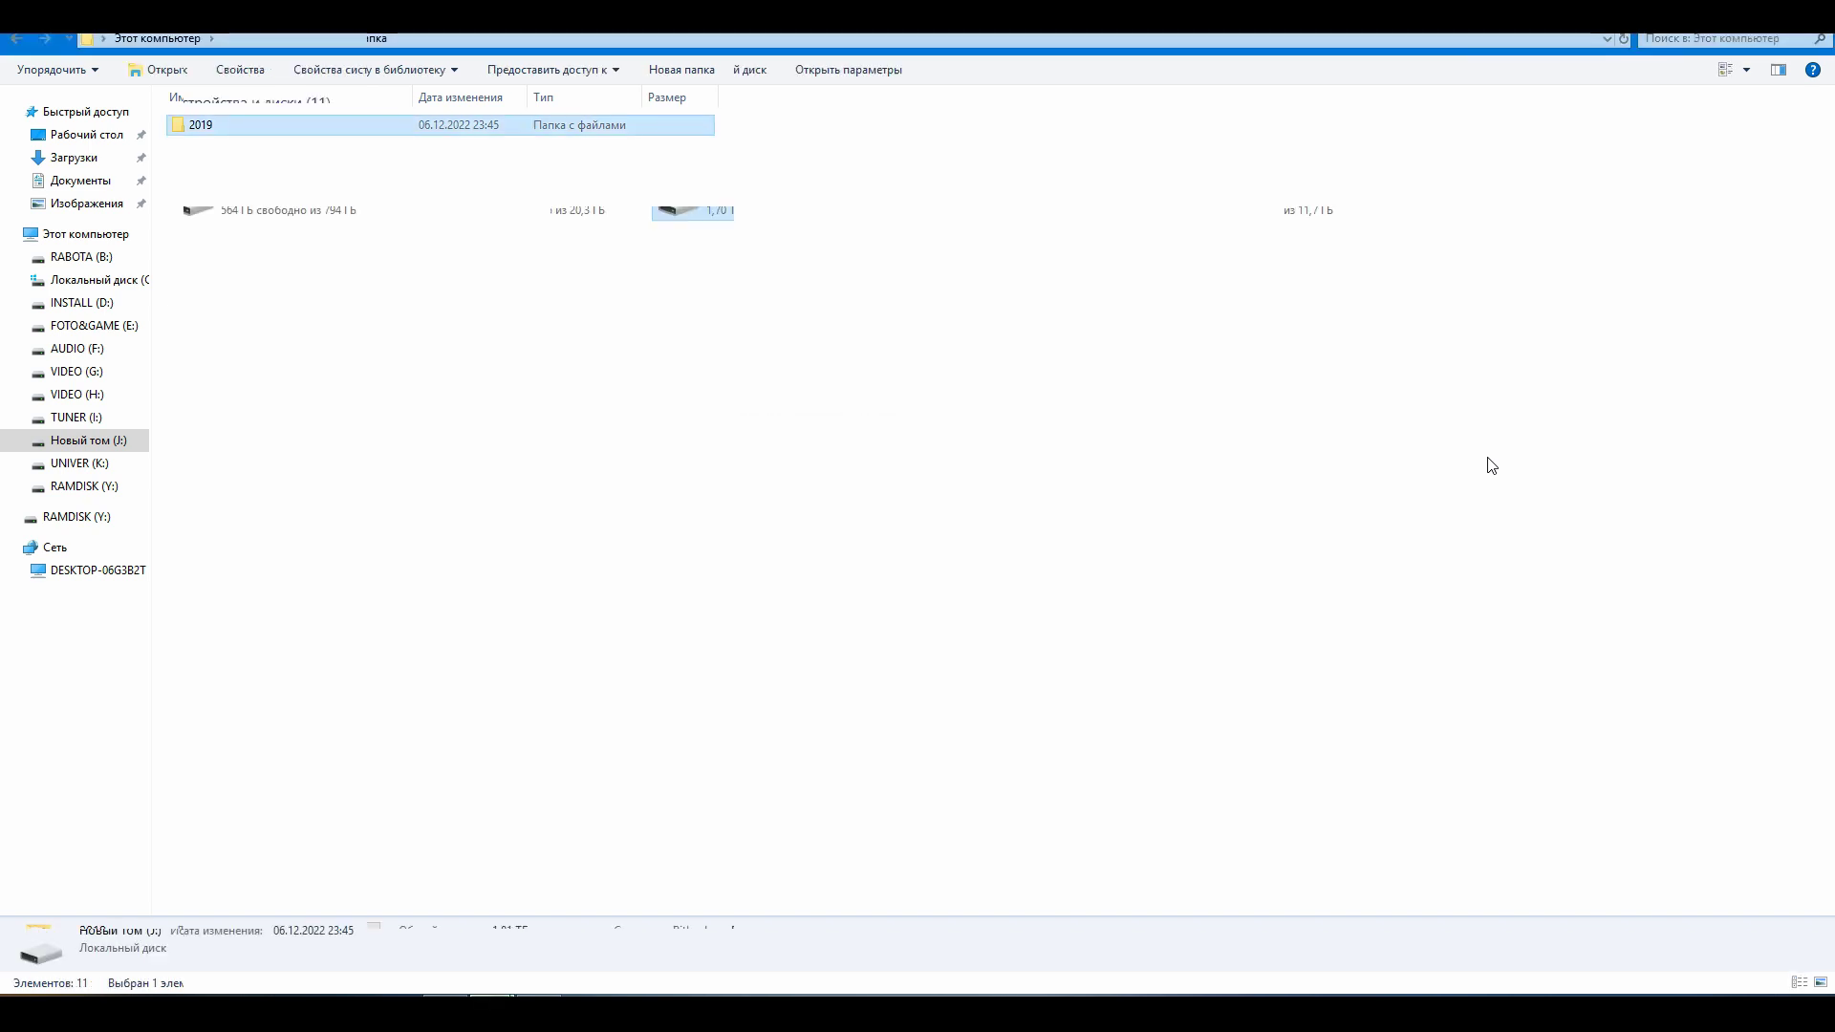
Check the used and free space in the properties of the new volume J:.
right_click(765, 199)
left_click(822, 582)
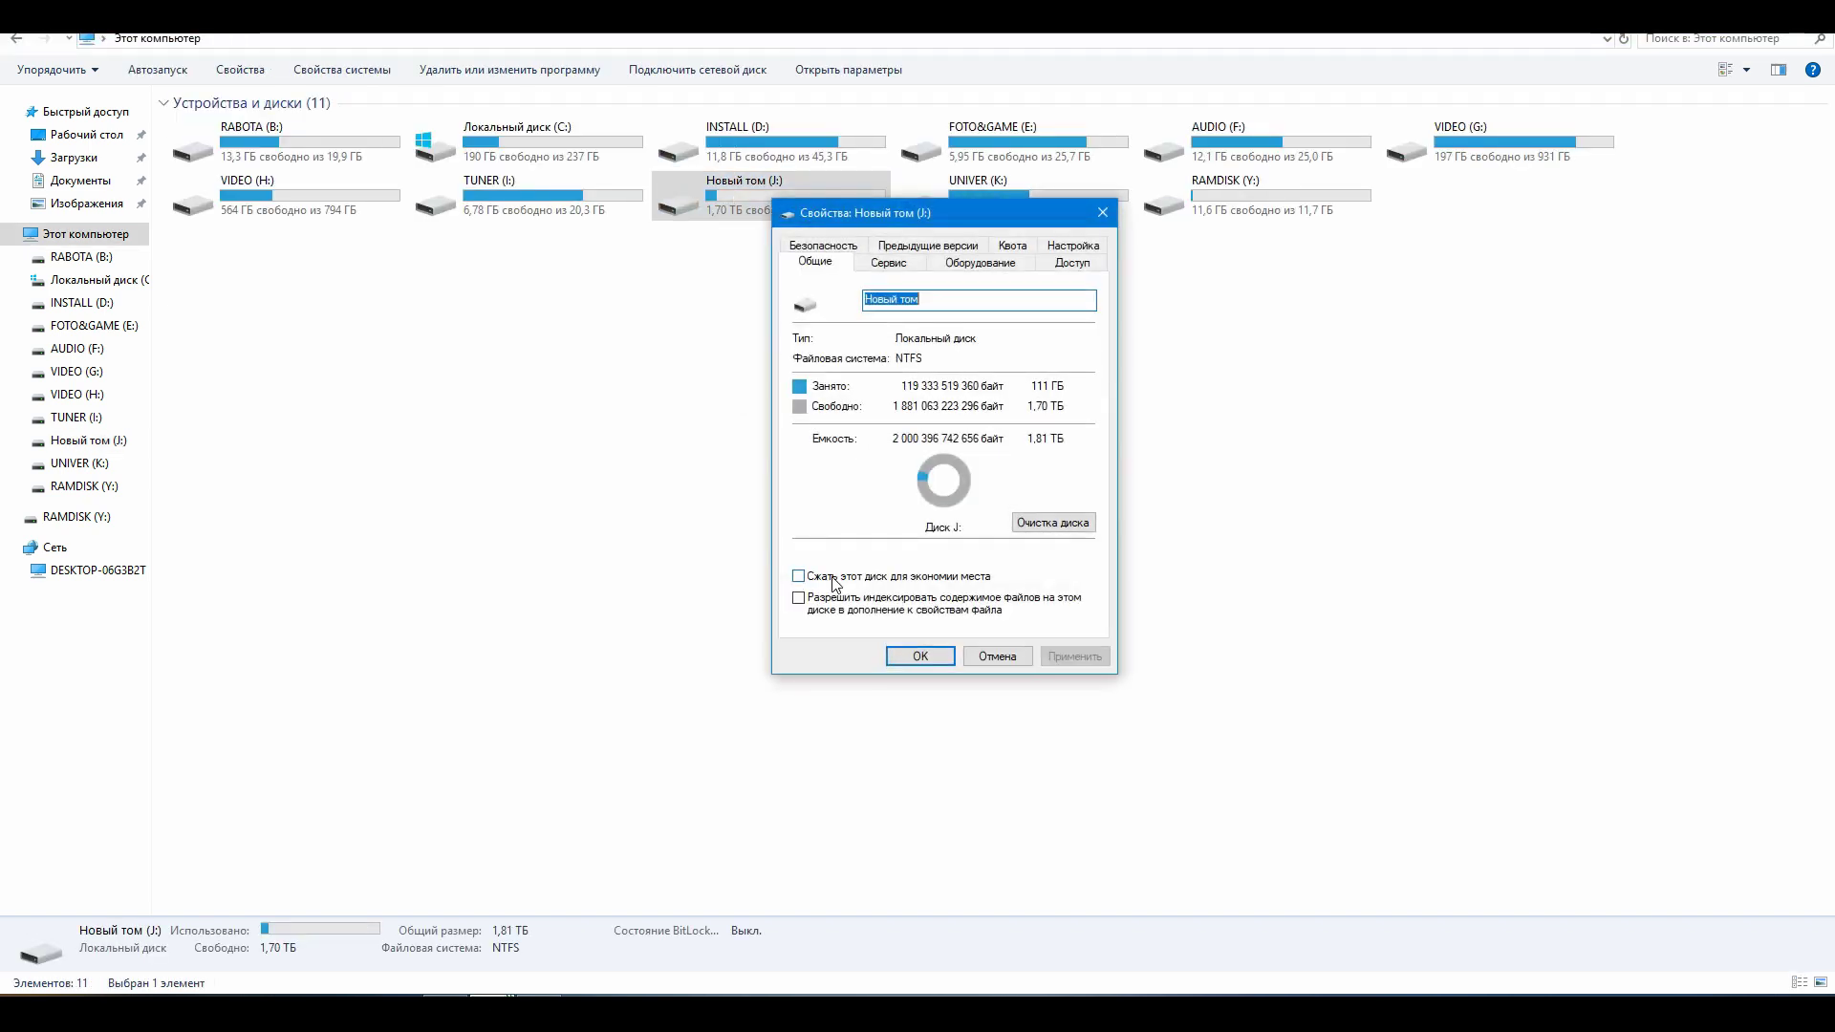
left_click(1102, 213)
Quick format volume J: with the REFS file system and the 4096-byte allocation unit size.
right_click(786, 204)
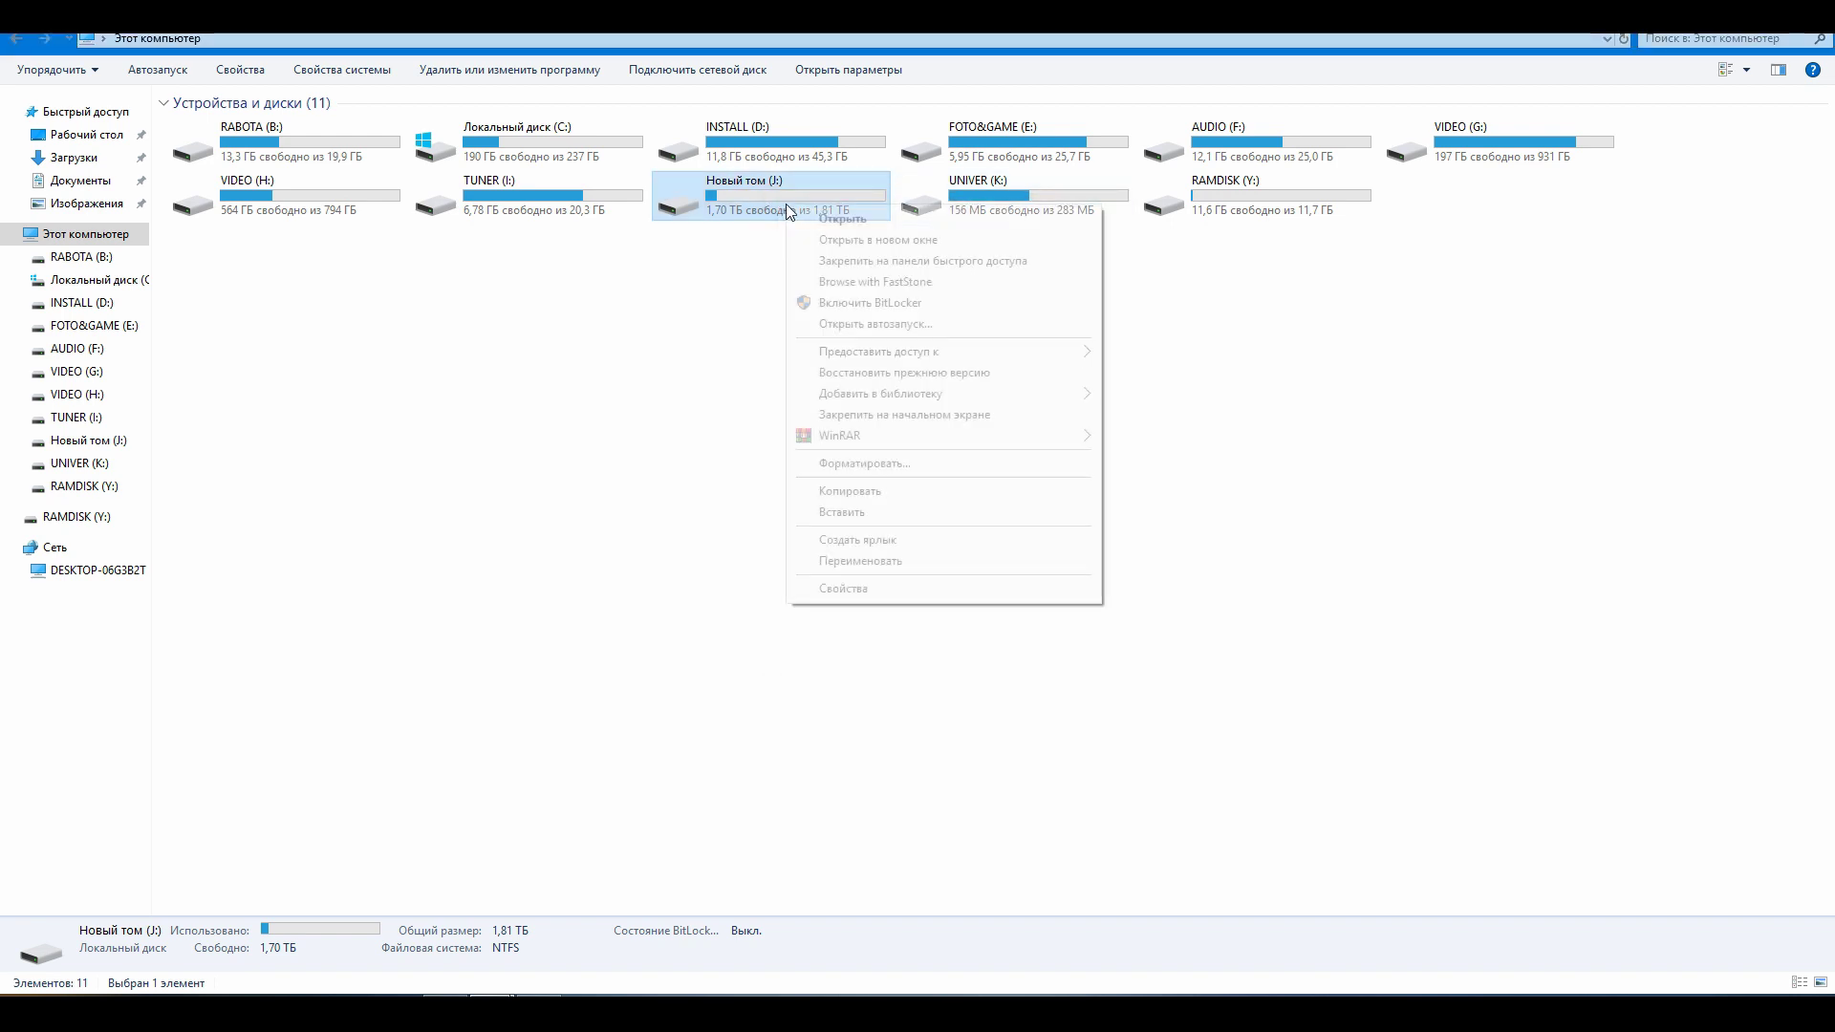
left_click(893, 466)
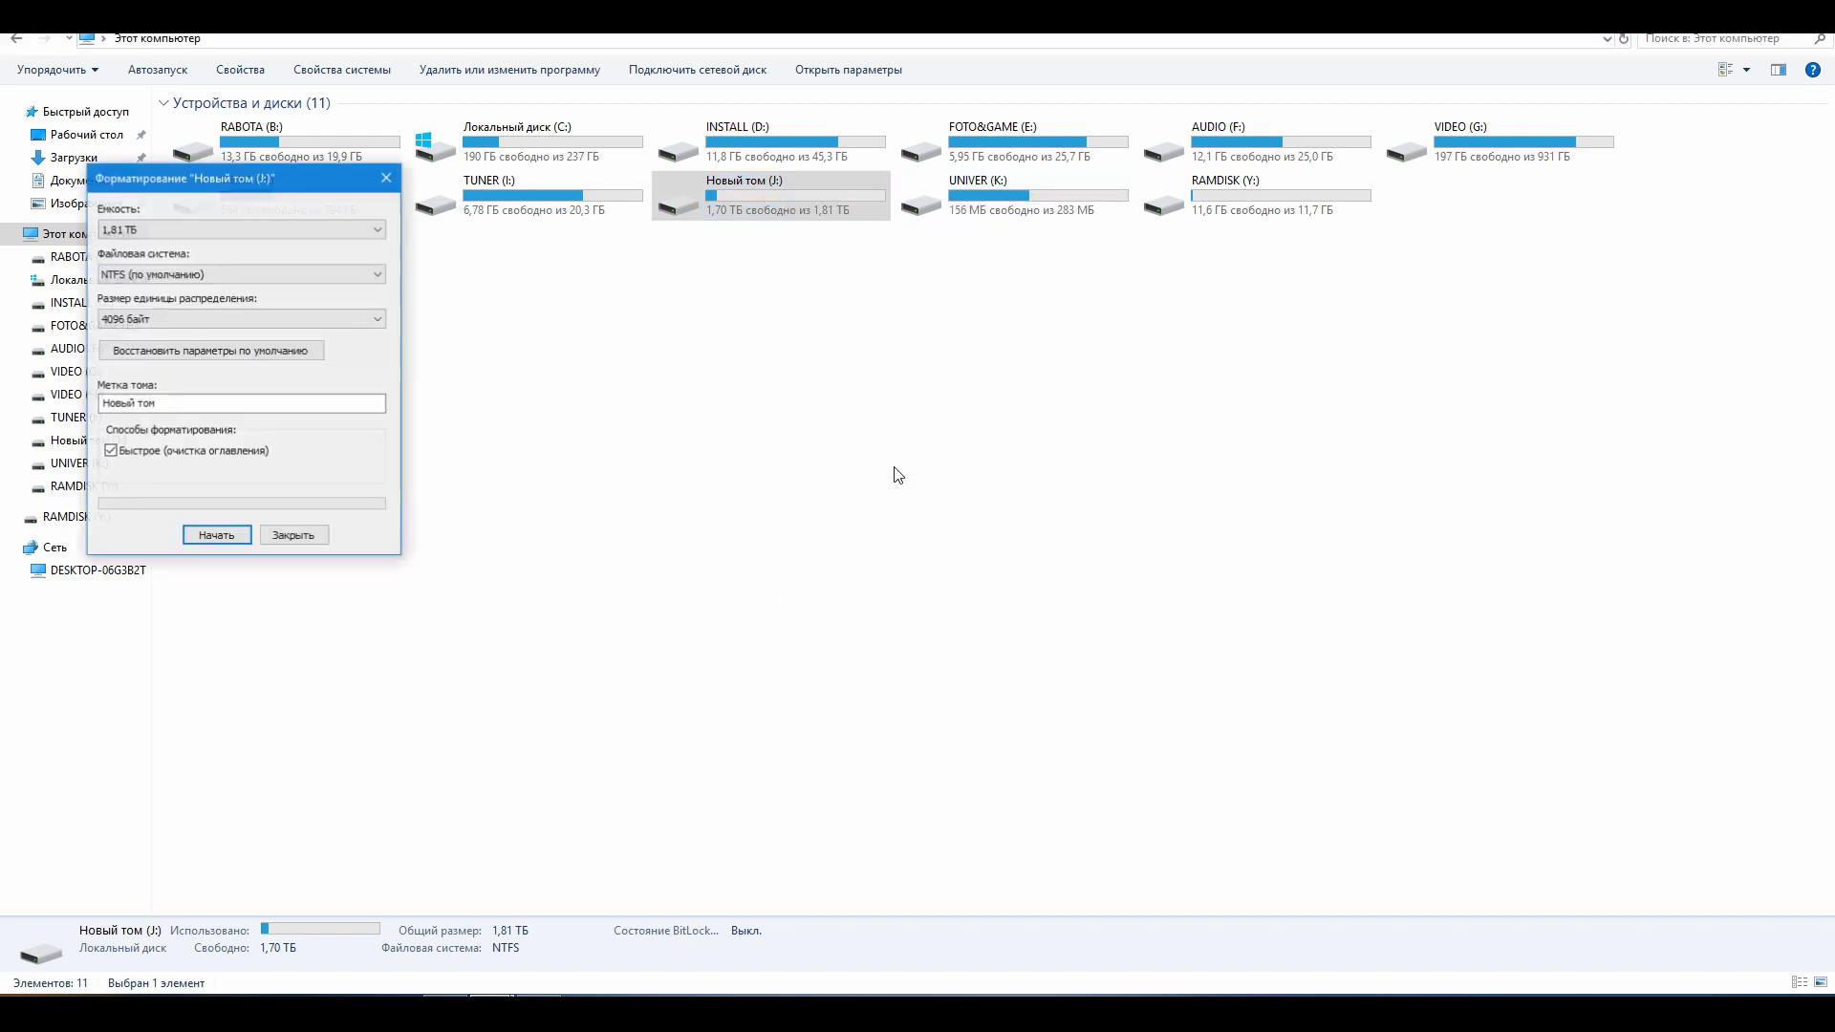
left_click_drag(223, 186, 798, 350)
left_click(817, 437)
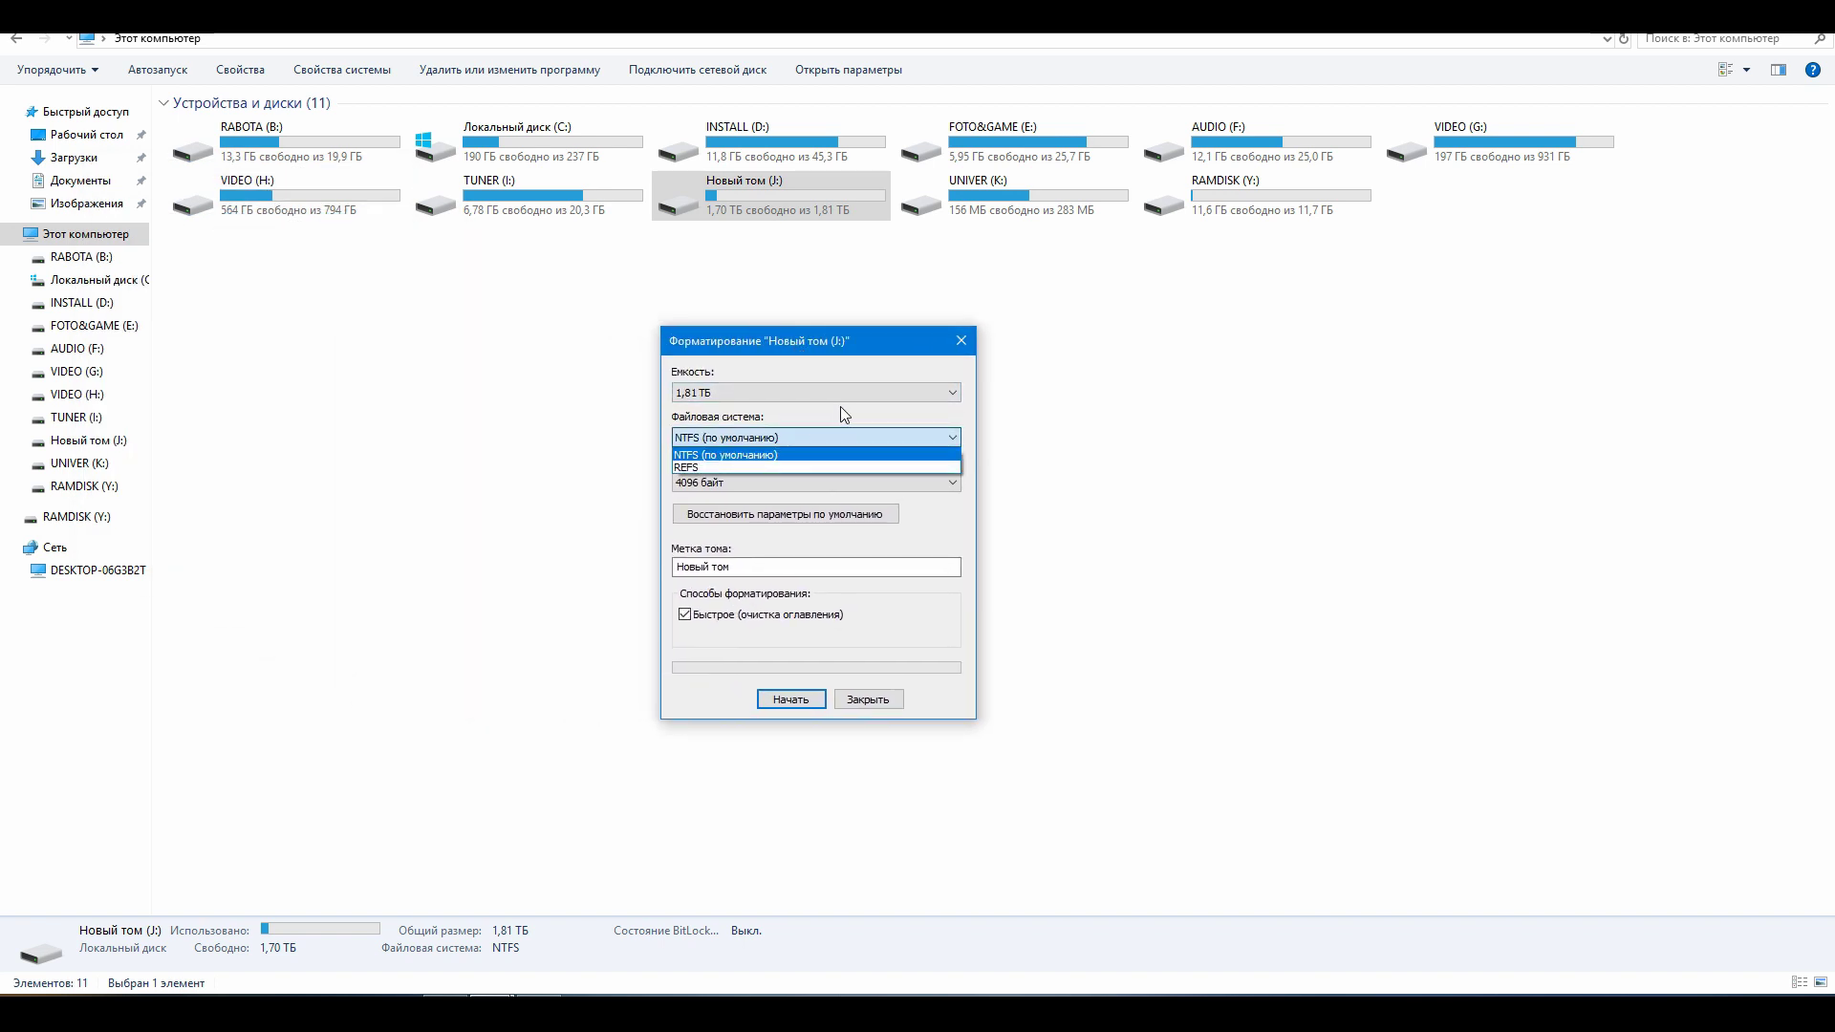
left_click(815, 467)
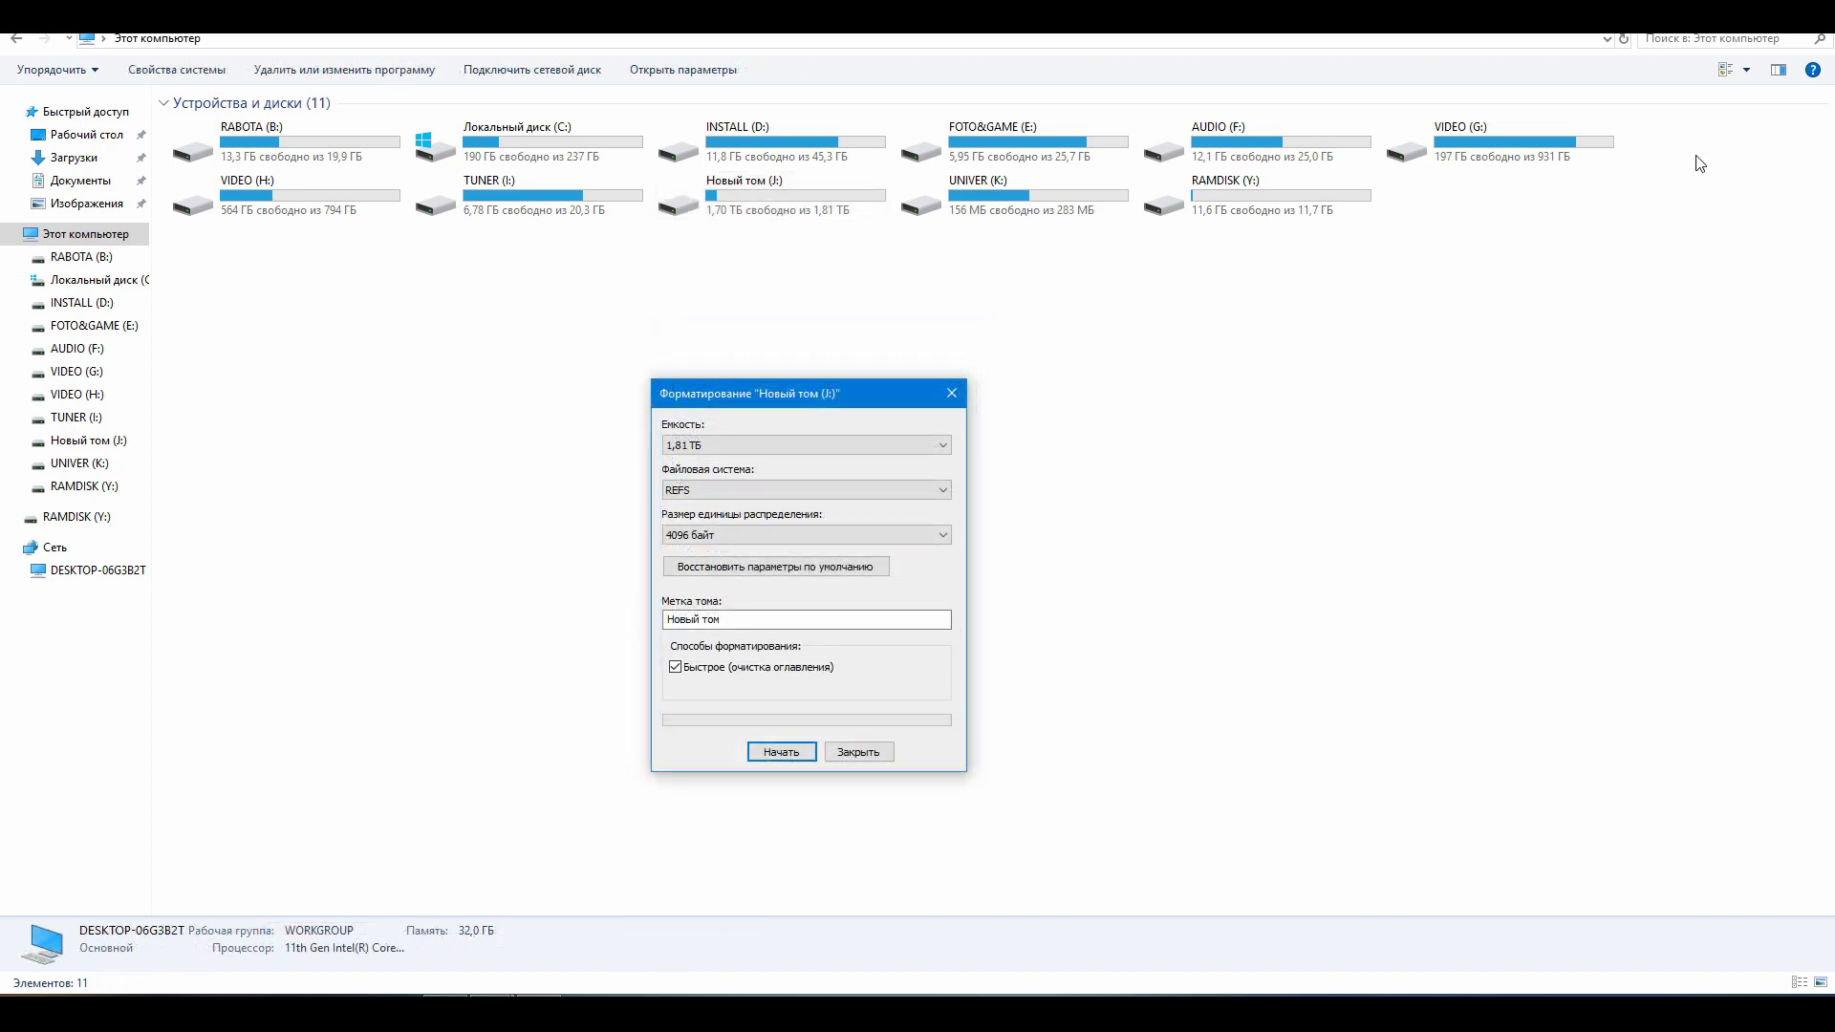
left_click(773, 754)
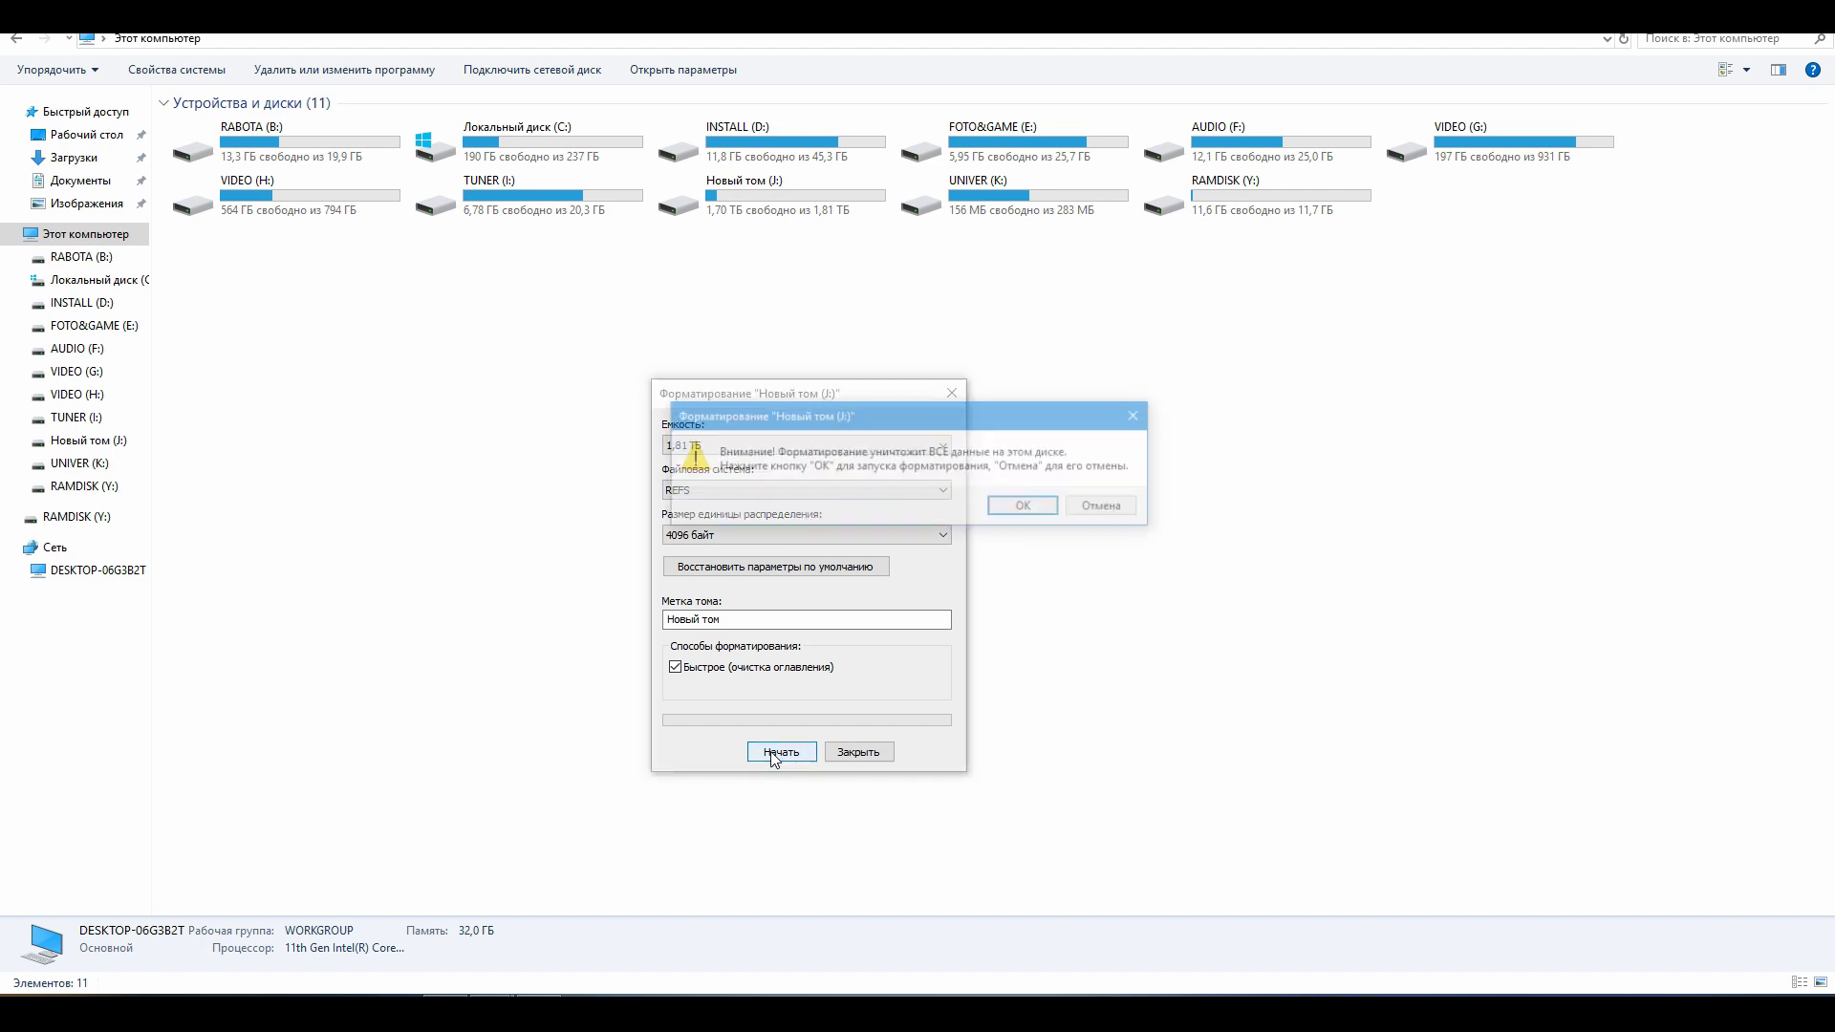
left_click(1032, 508)
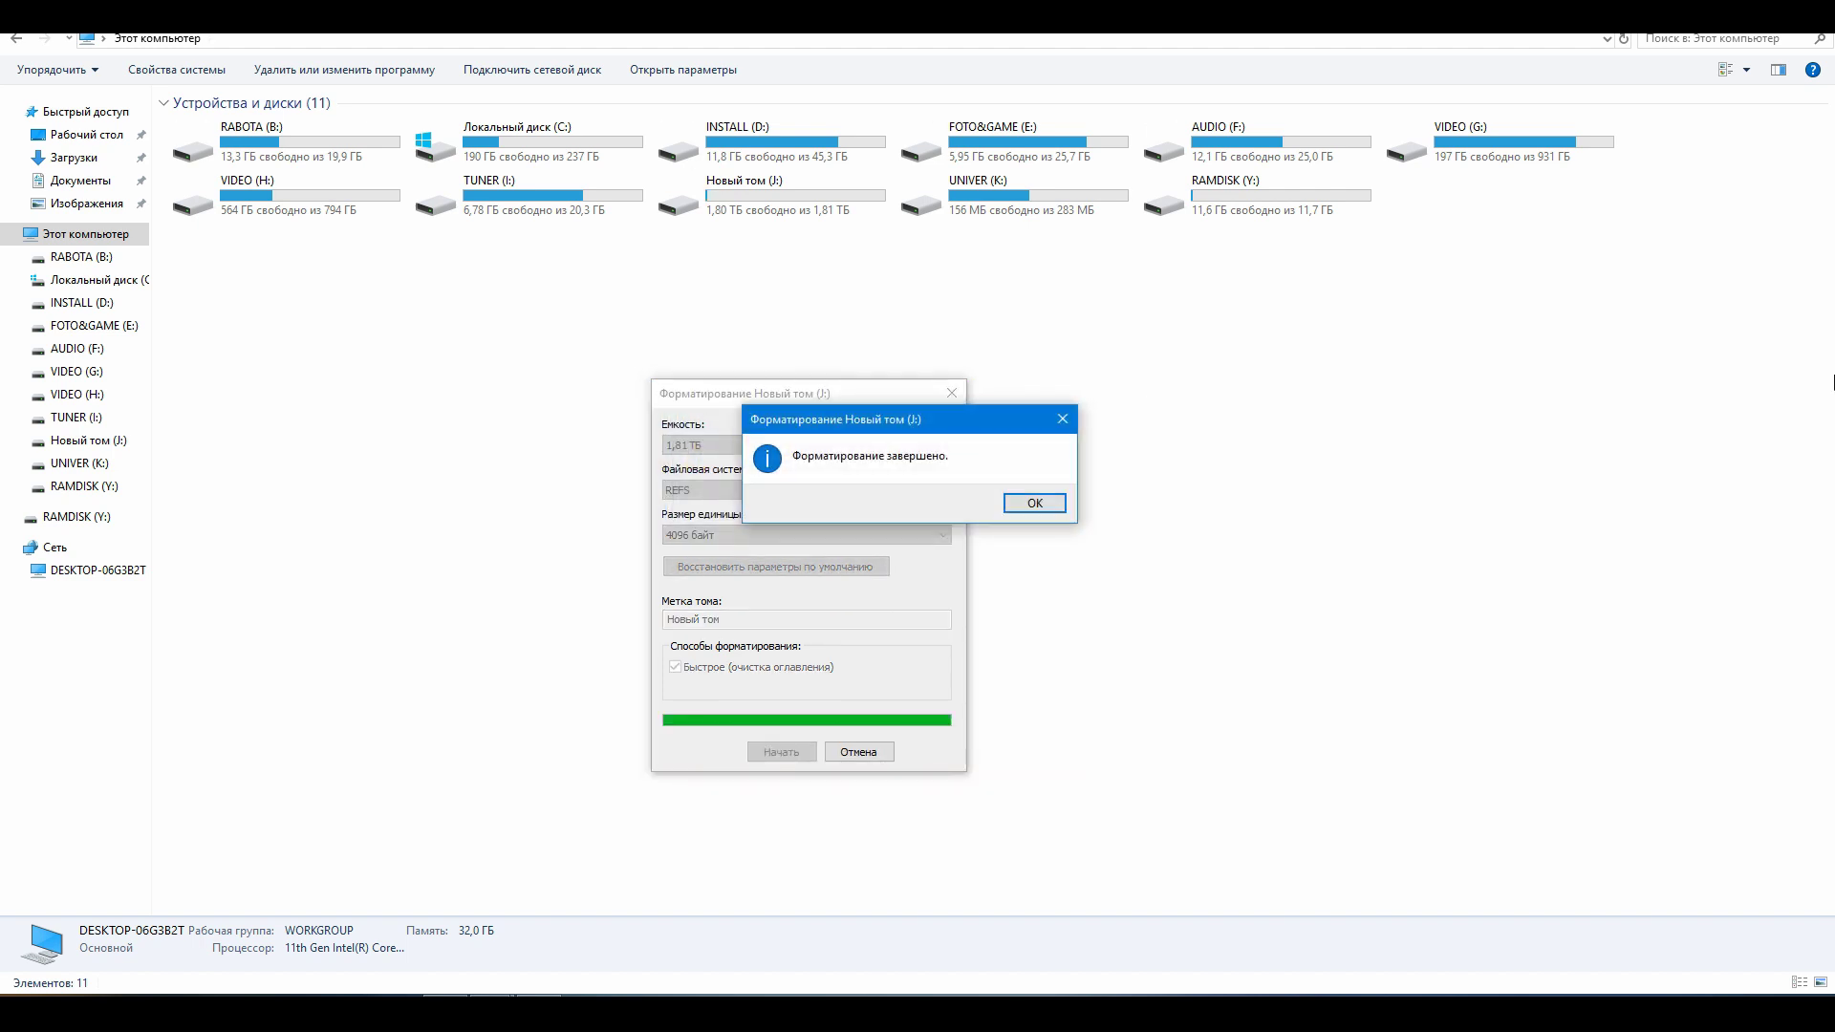
left_click(1034, 503)
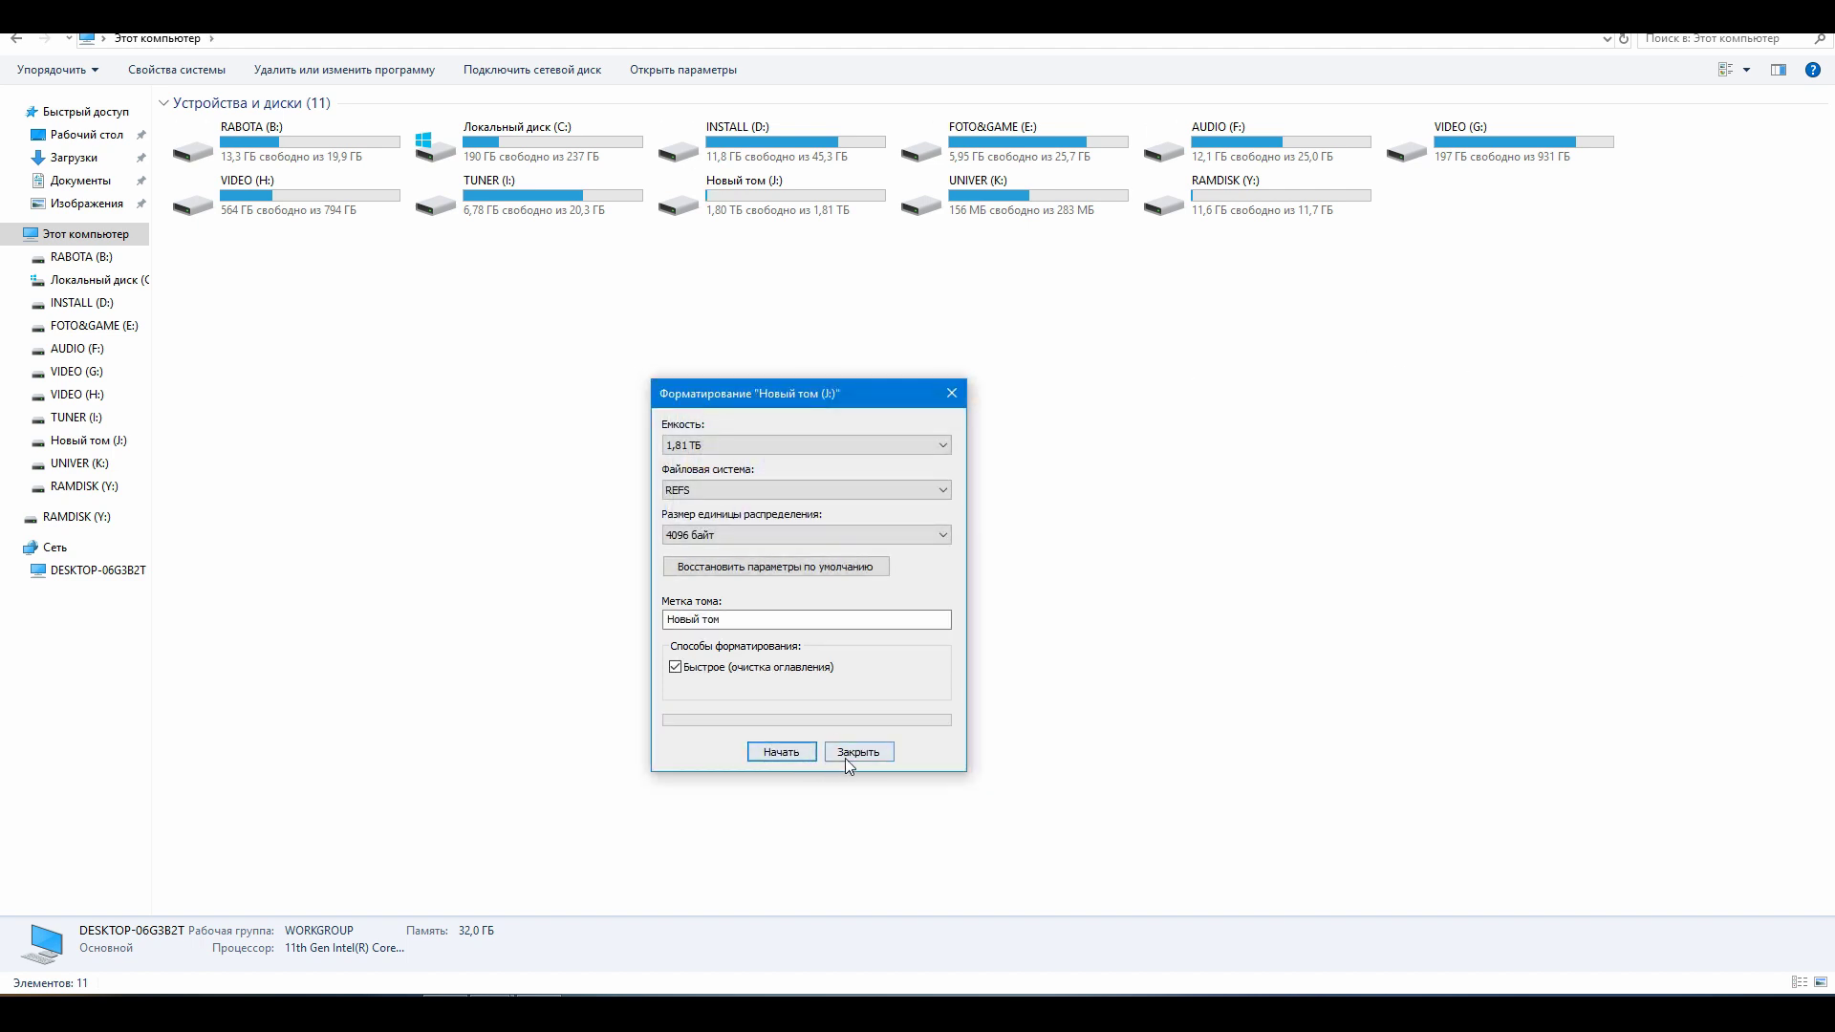
left_click(846, 758)
Turn off content indexing for volume J: in its properties, applying the change to all subfolders and files.
right_click(794, 189)
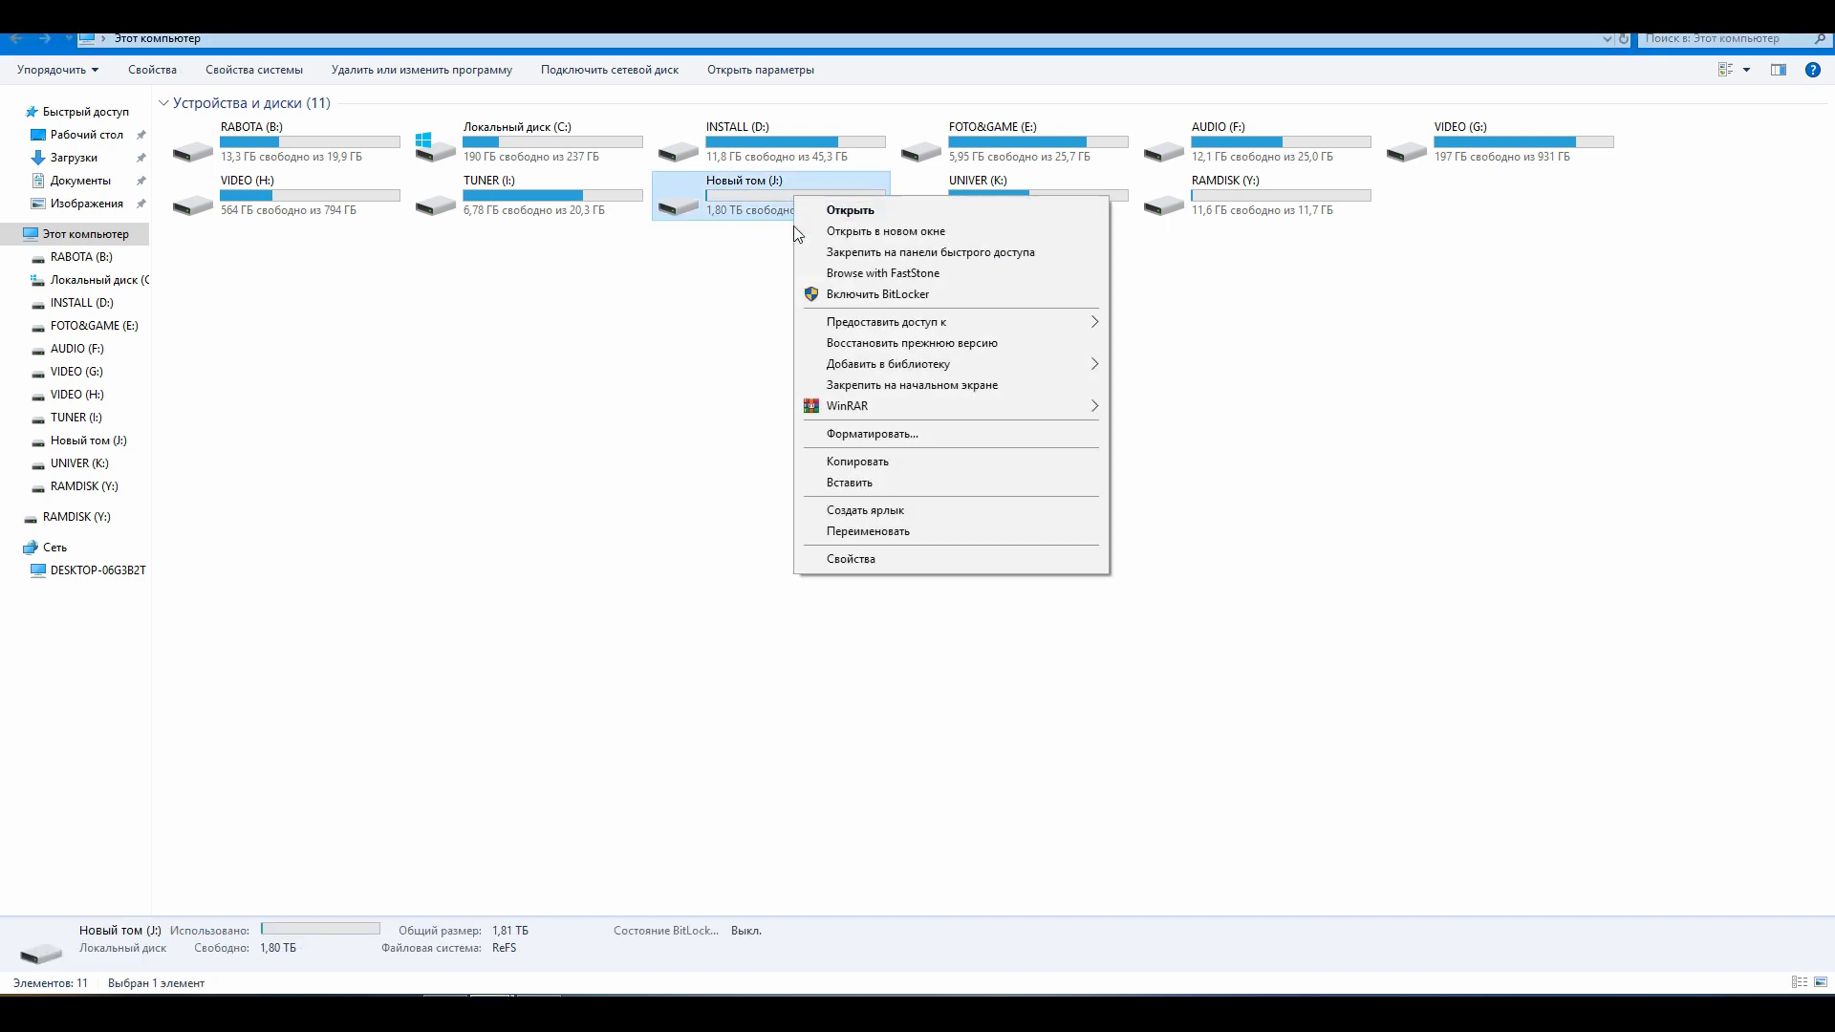
left_click(862, 564)
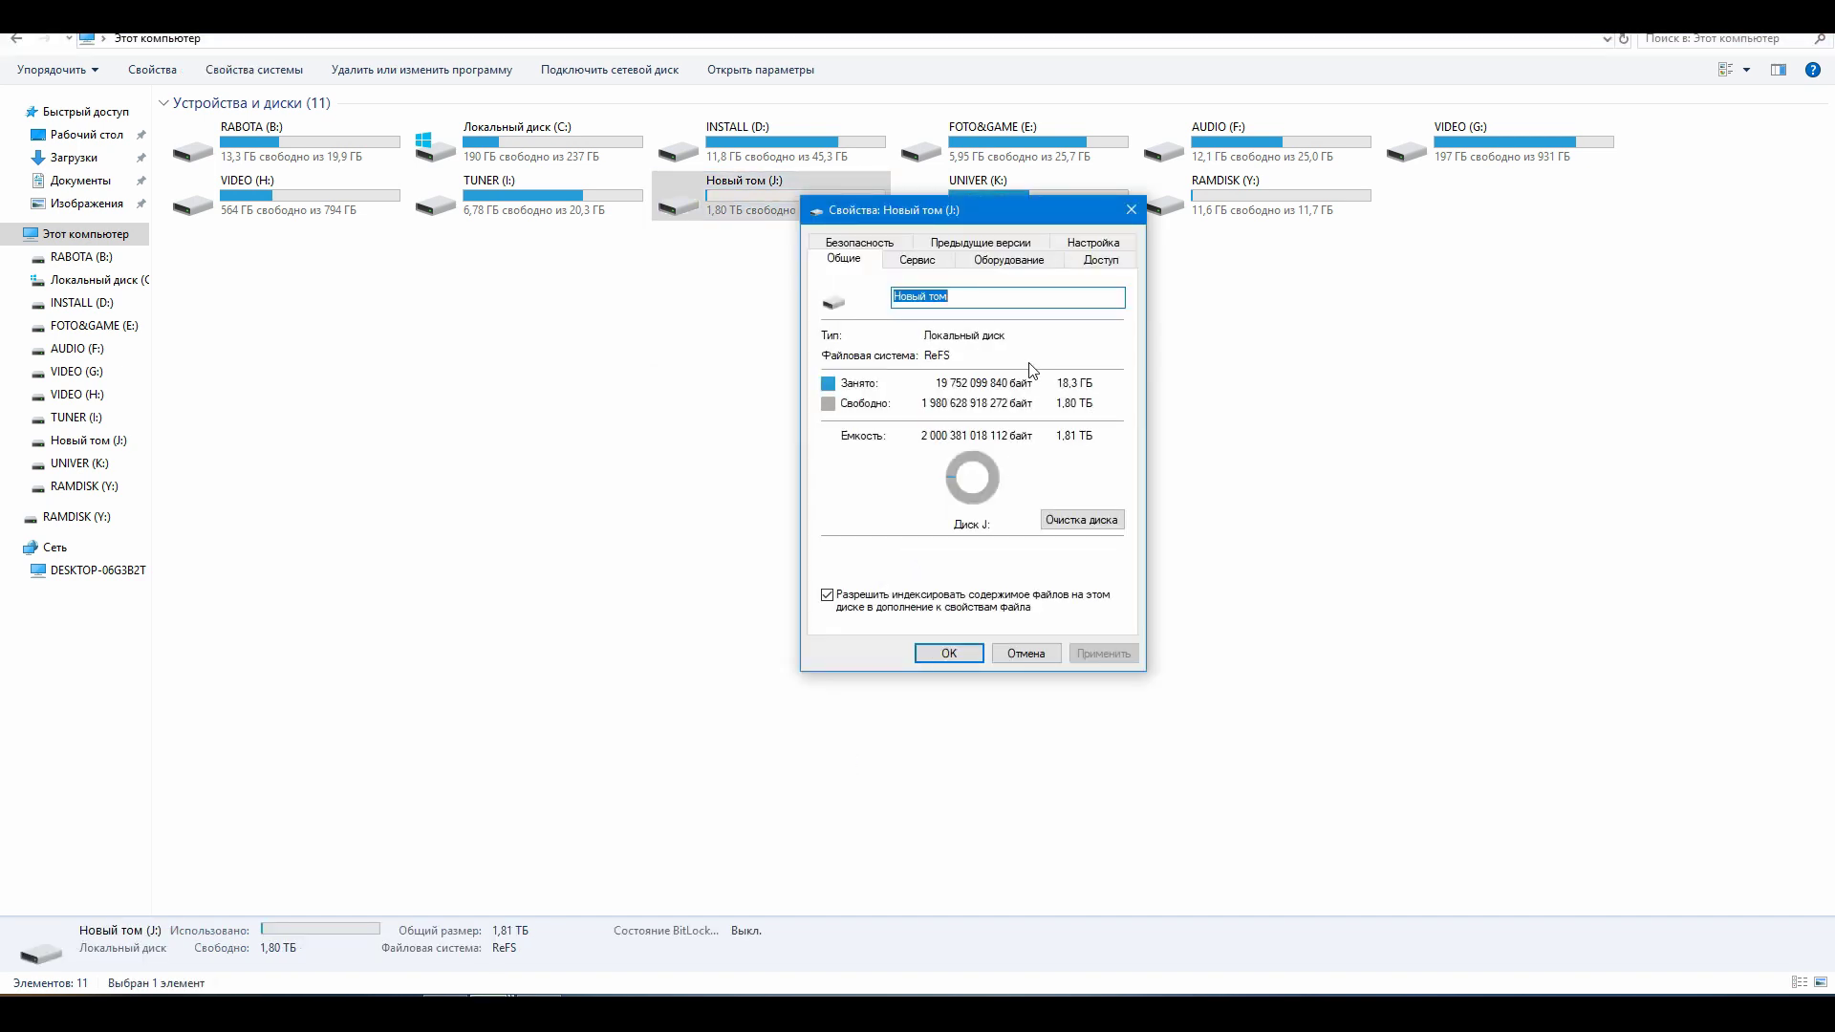
left_click_drag(1008, 216, 975, 320)
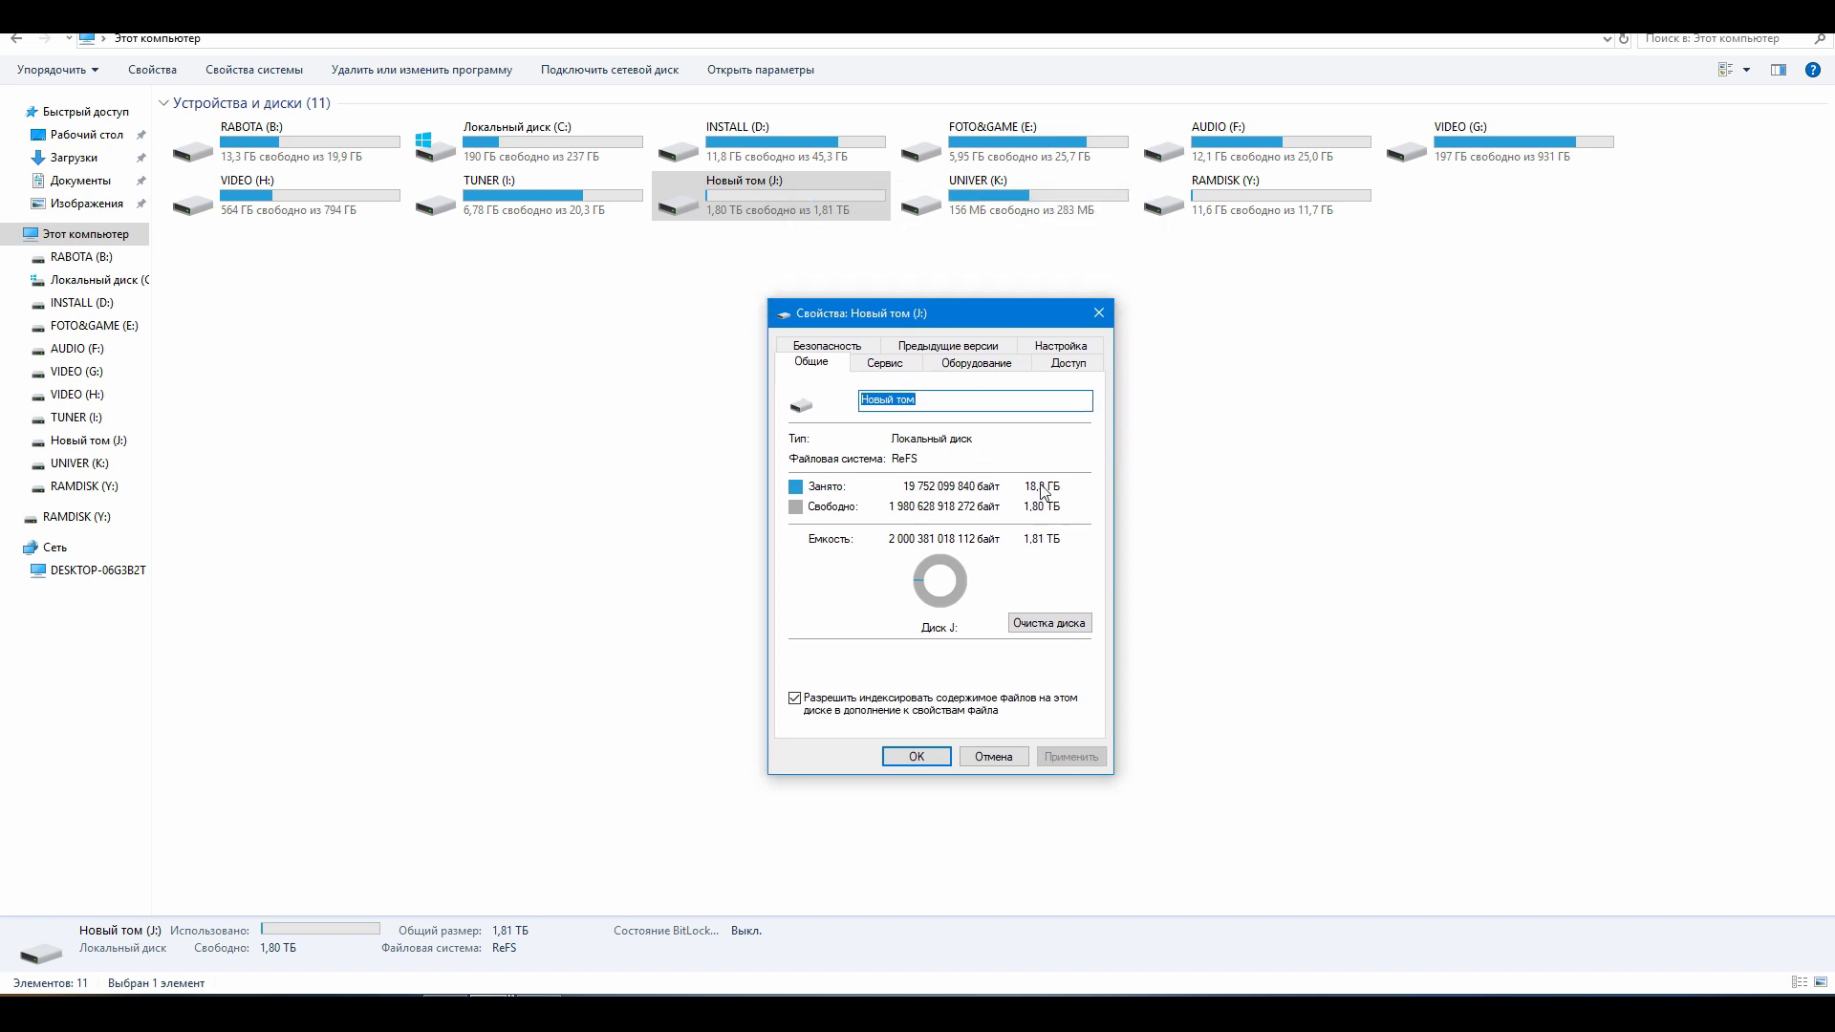
left_click(795, 697)
left_click(915, 756)
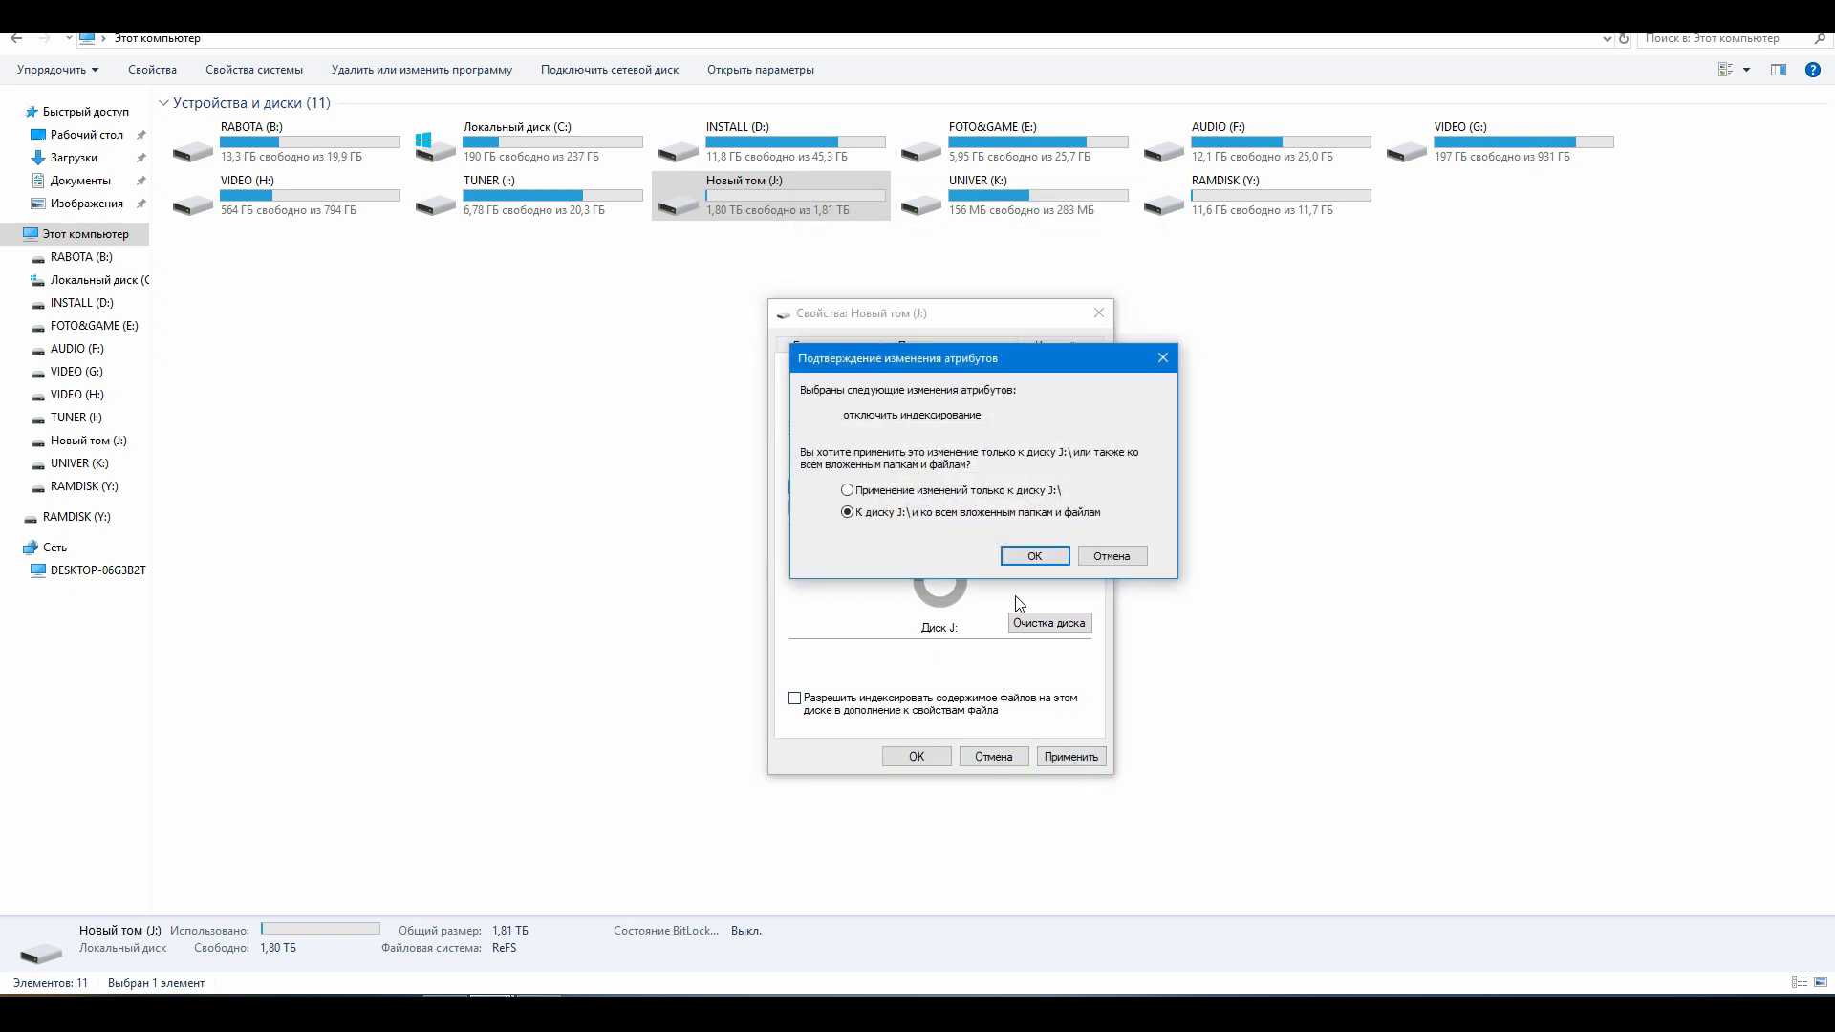
left_click(1041, 559)
left_click(928, 756)
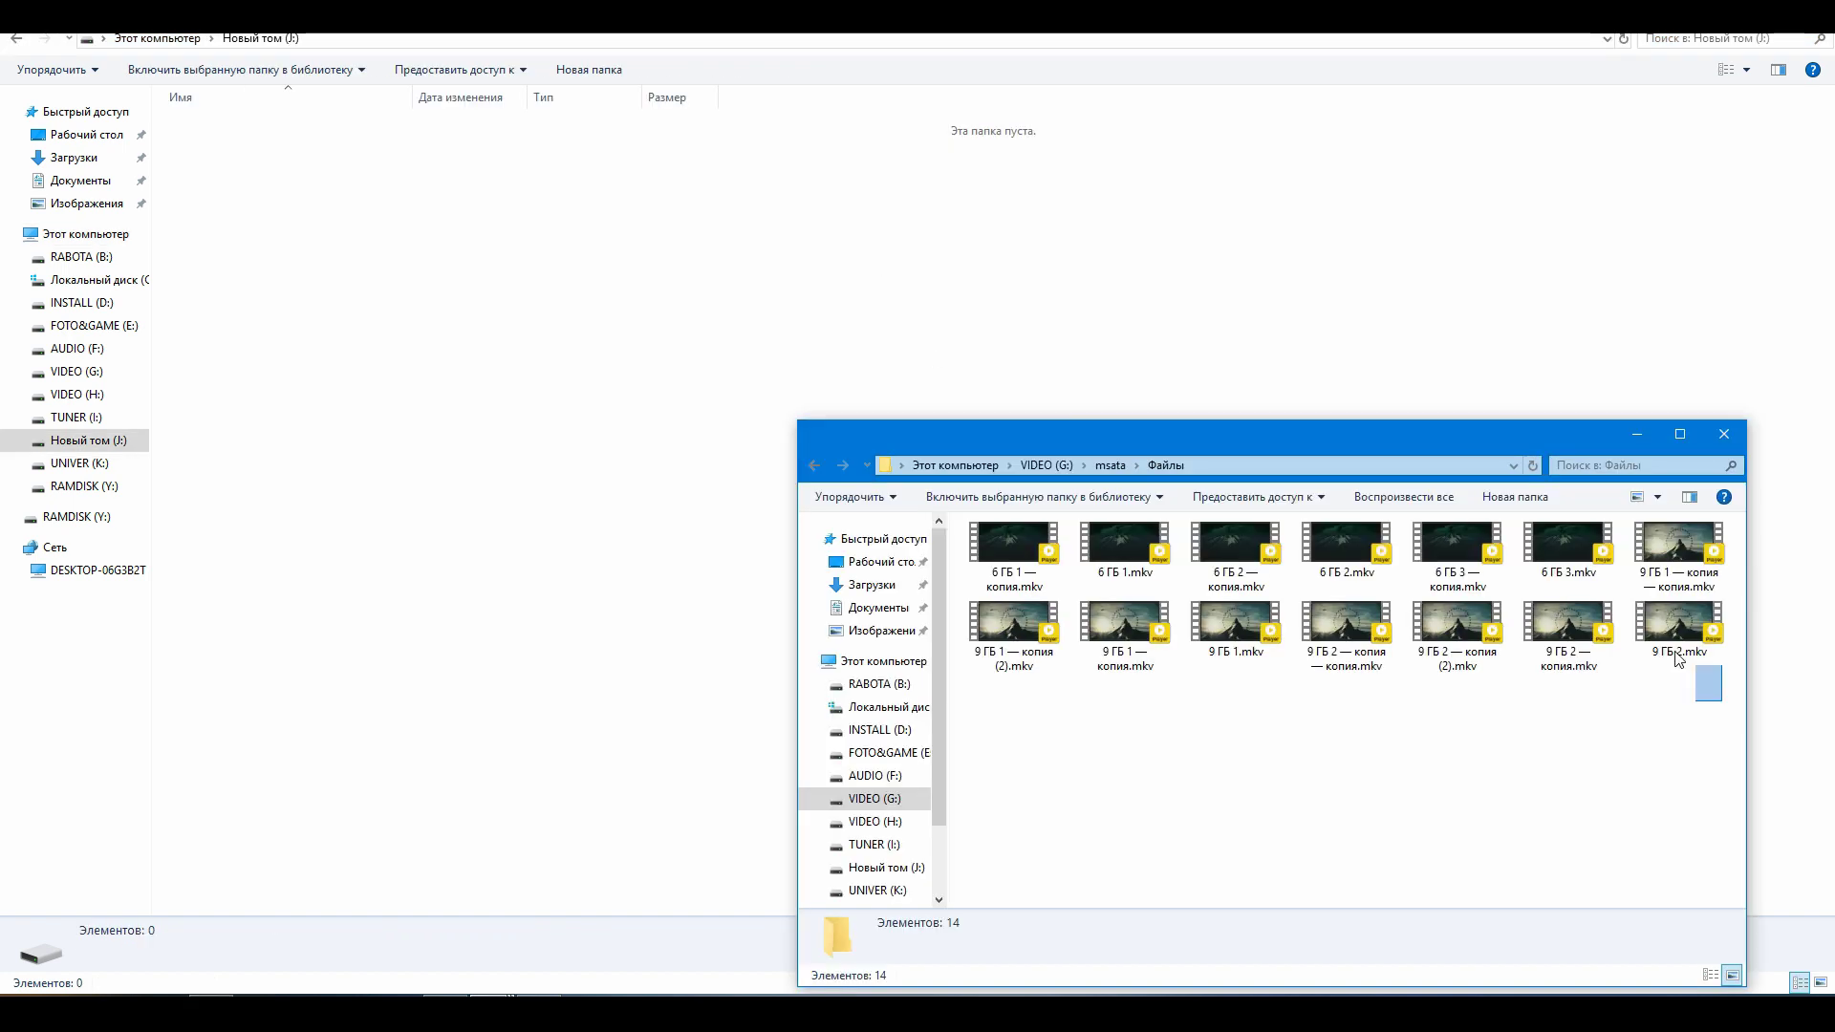
Copy all 14 MKV files from the Файлы folder on VIDEO (G:) to the reformatted volume J:.
left_click_drag(1726, 702, 758, 880)
left_click_drag(425, 615, 405, 621)
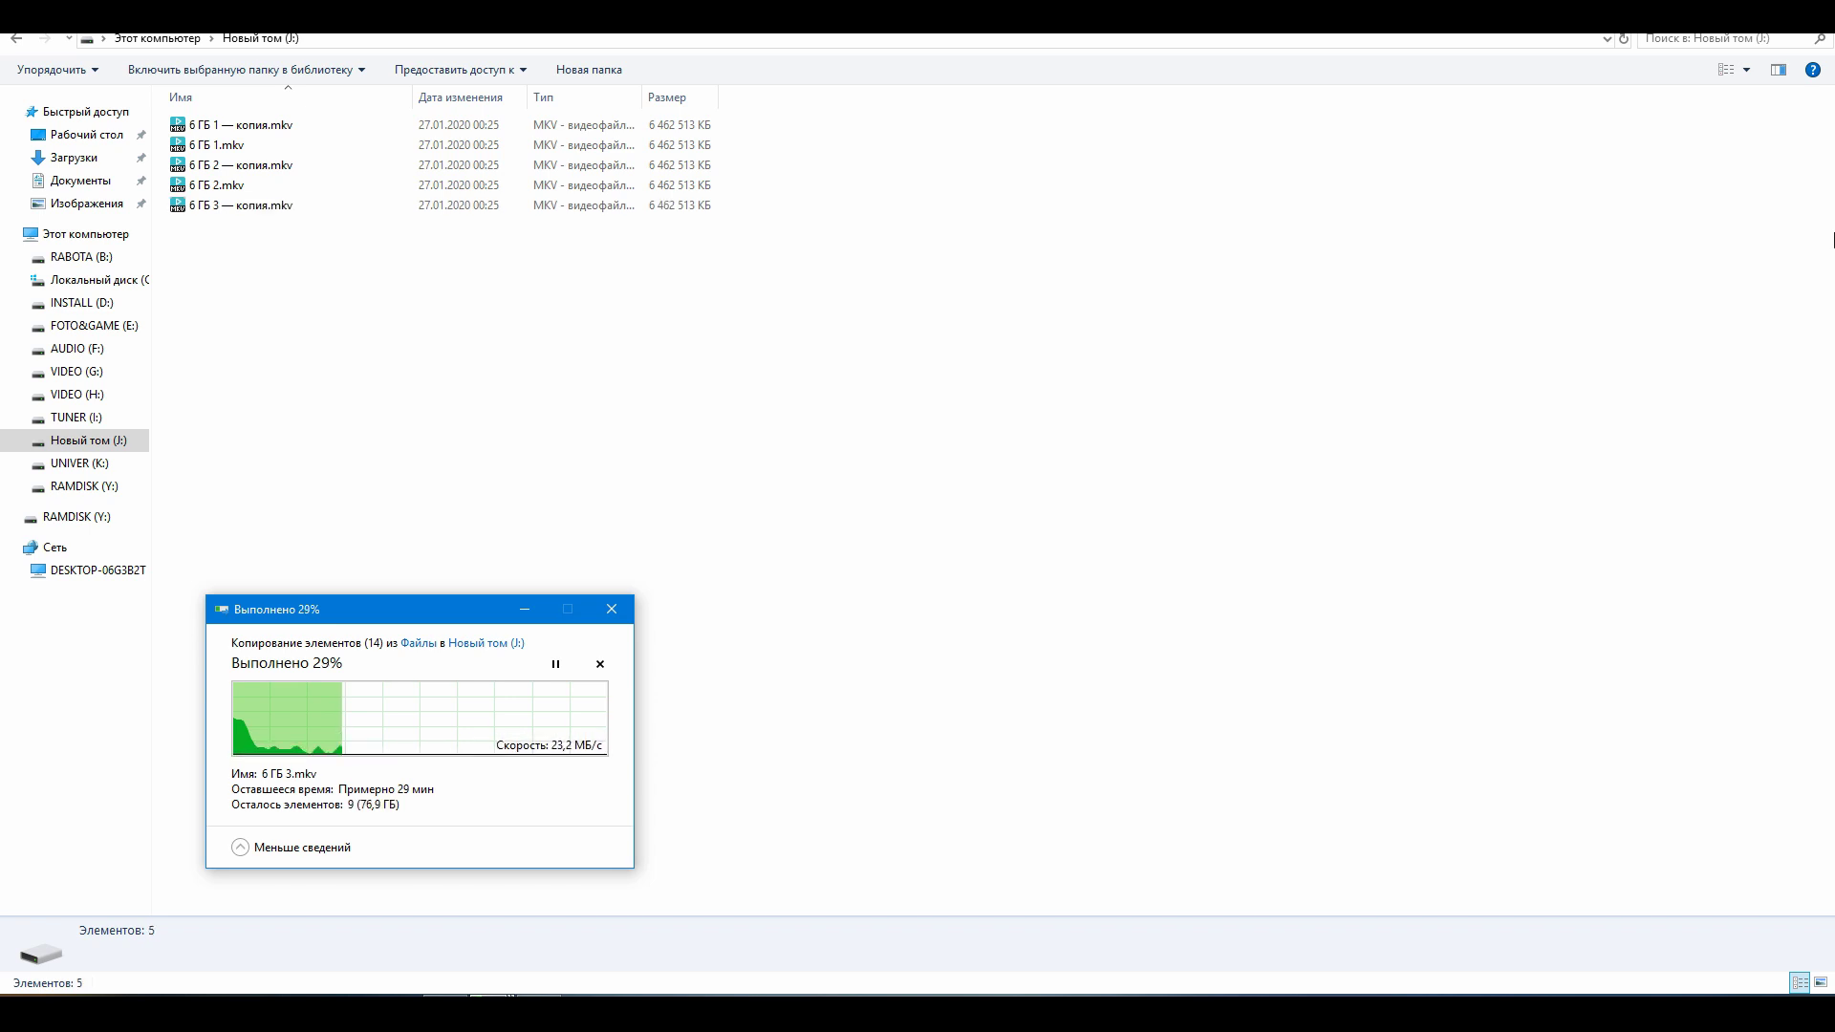
Copy the five 6 ГБ MKV files from volume J: into another folder.
right_click(561, 417)
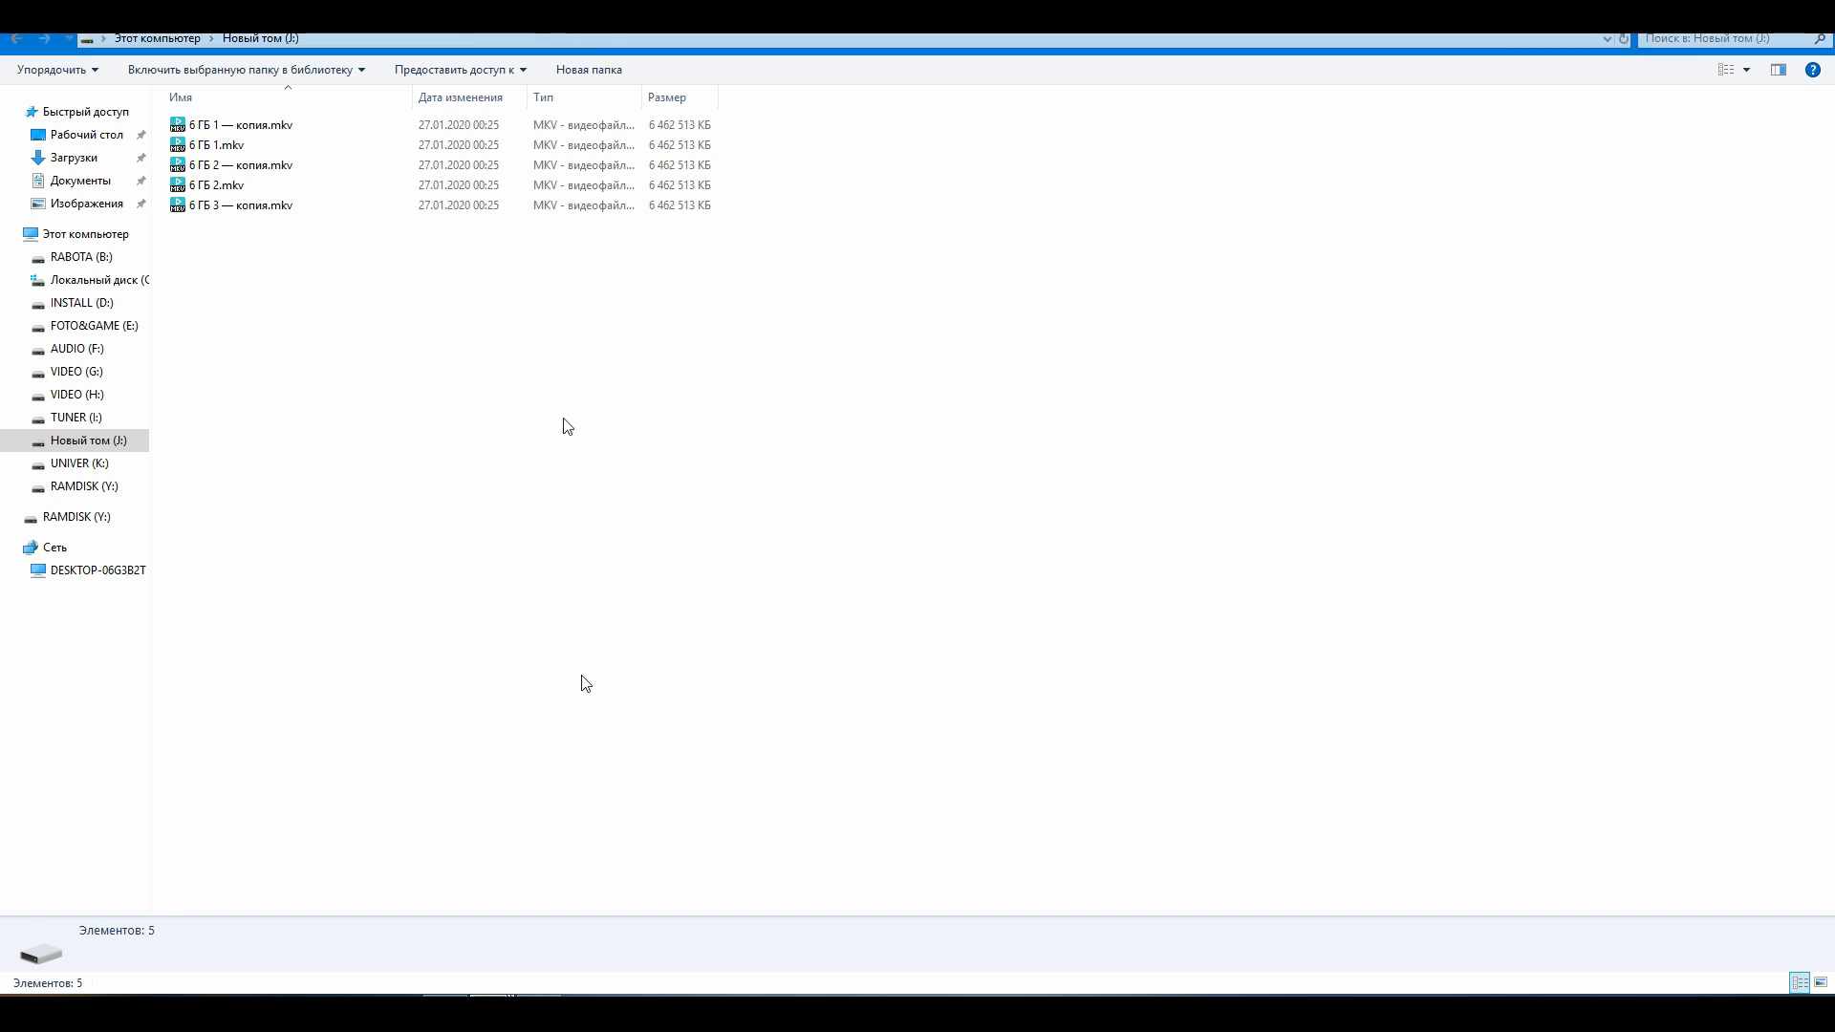
mouse_move(636, 647)
left_click(895, 645)
double_click(220, 226)
key("ctrl+v")
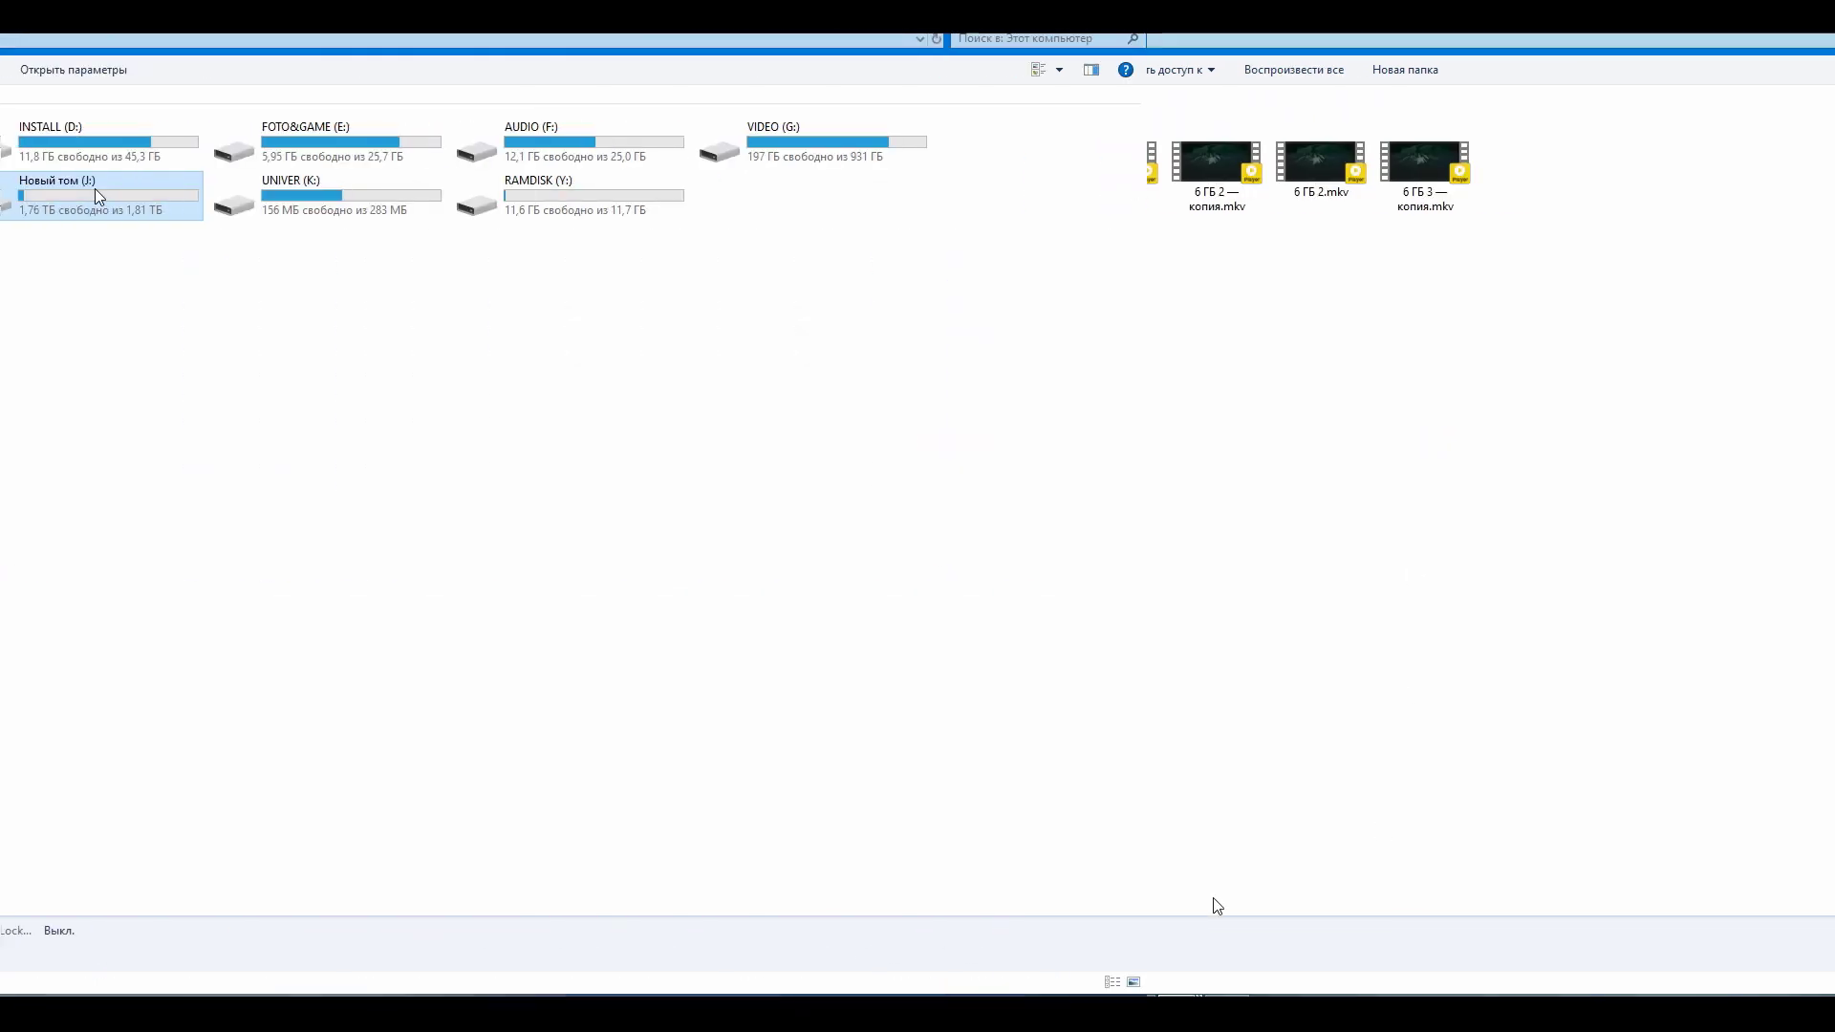
Quick format volume J: with the NTFS file system.
right_click(669, 190)
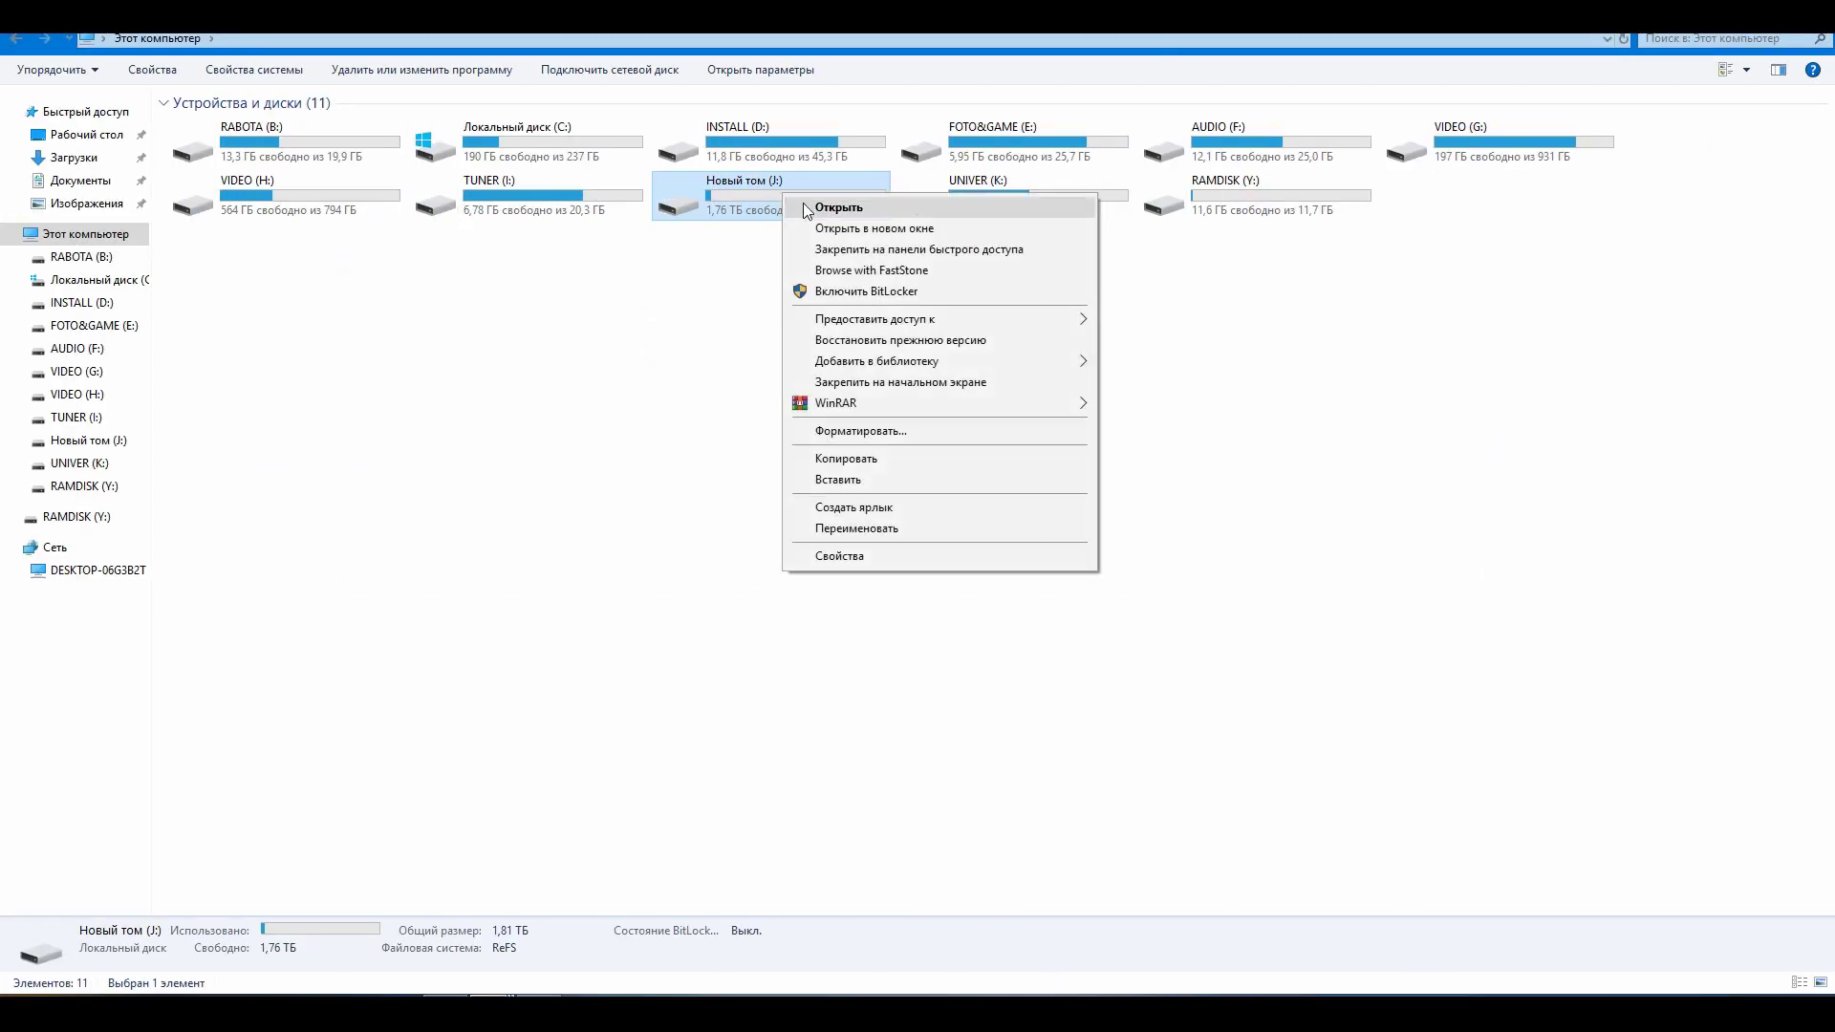
left_click(914, 430)
left_click_drag(214, 180, 575, 279)
left_click(544, 373)
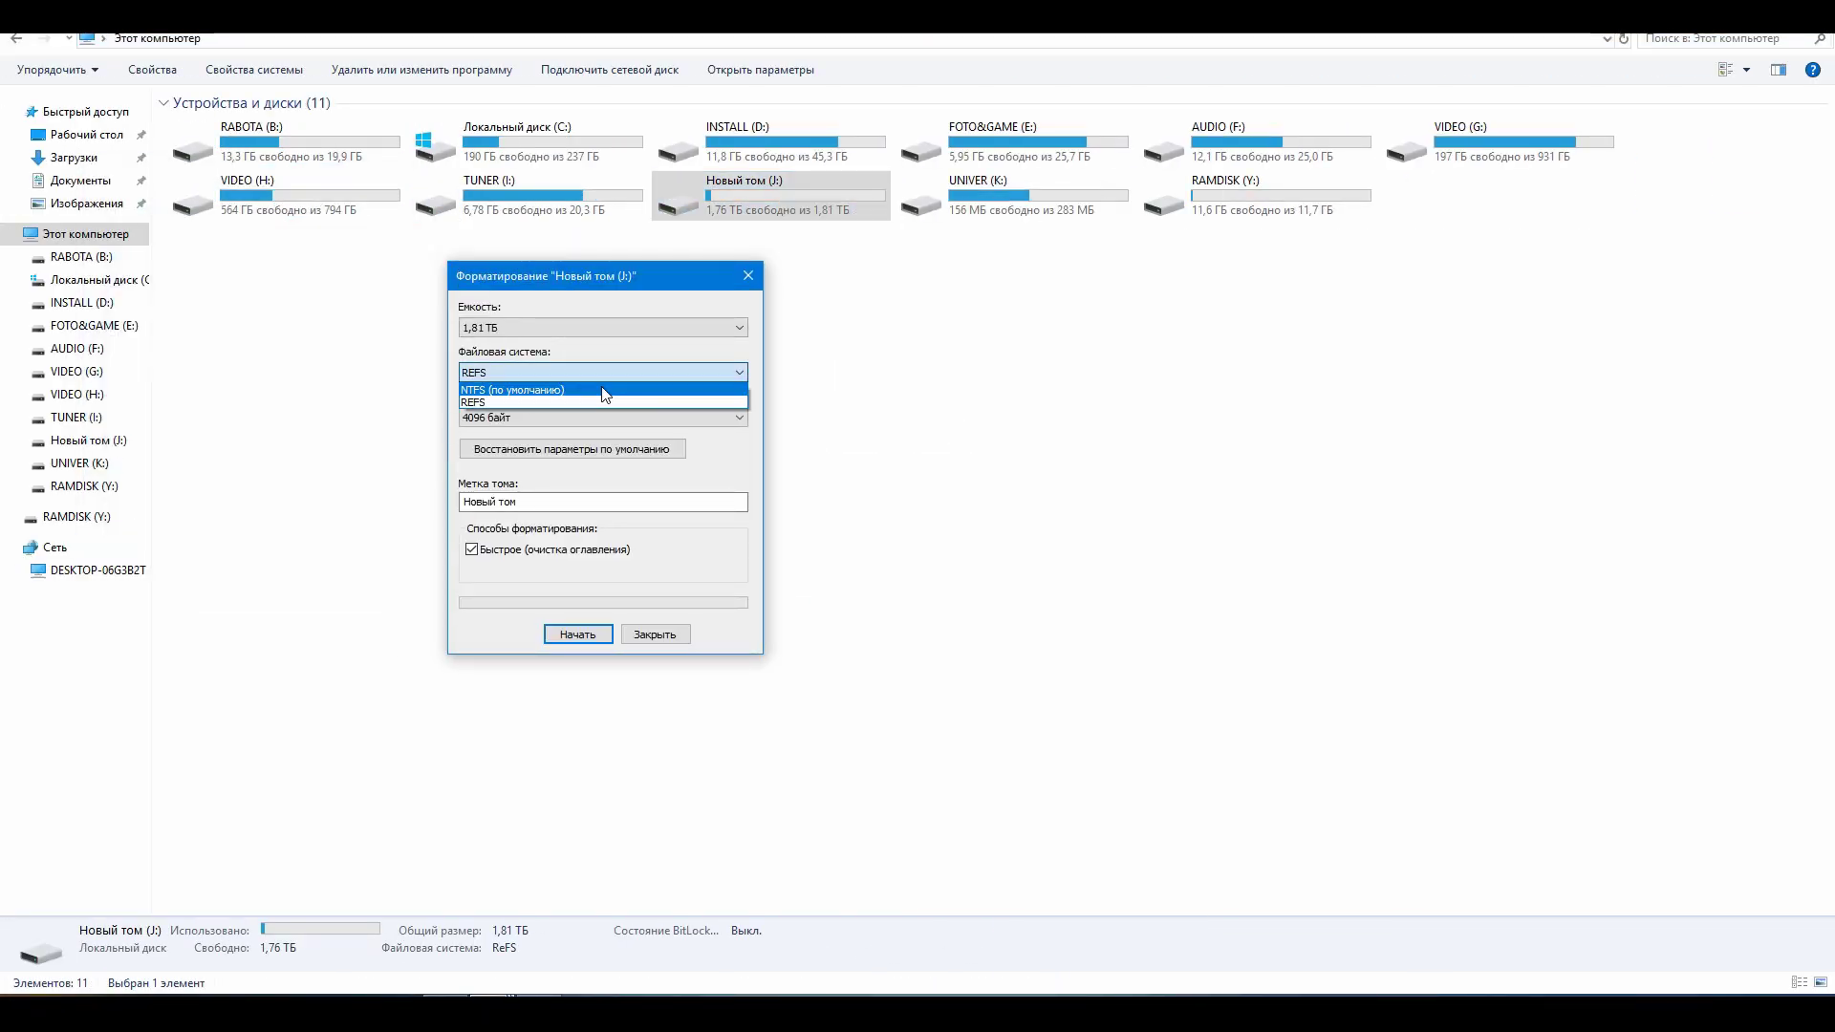
left_click(602, 389)
left_click(577, 635)
left_click(1038, 507)
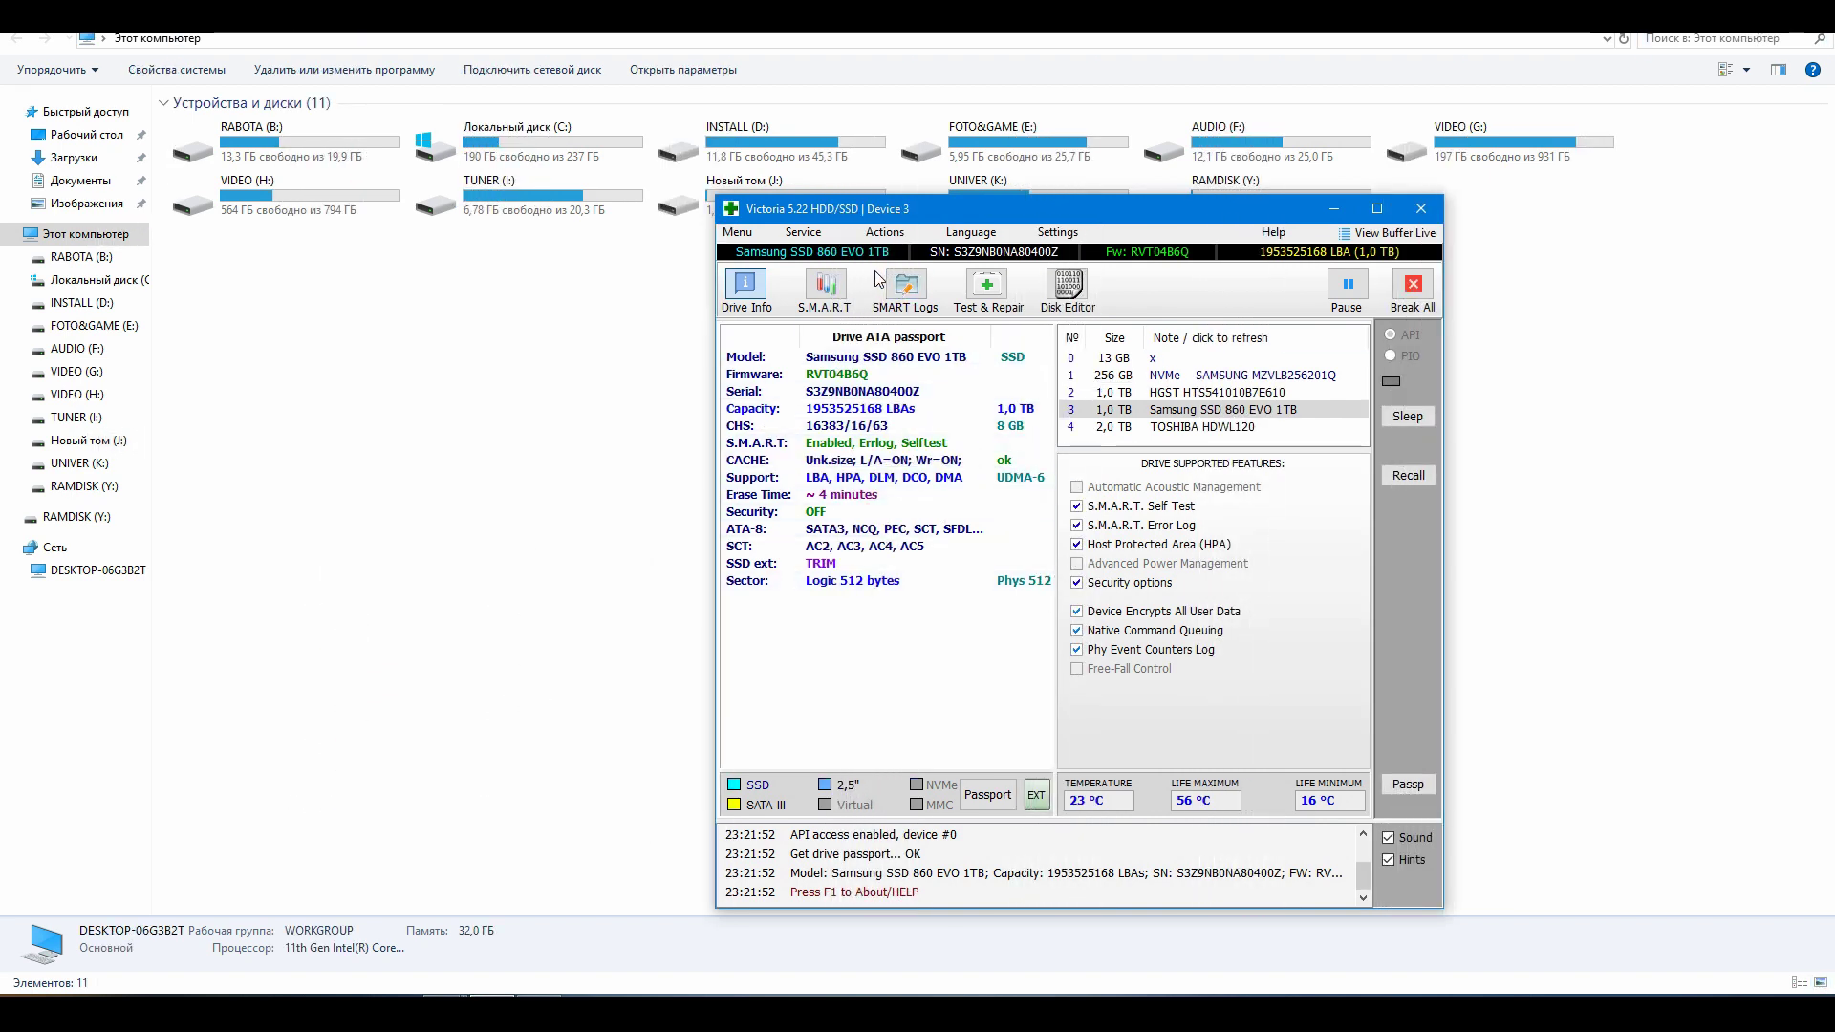
In Victoria, examine the drive passport and S.M.A.R.T. attributes of the TOSHIBA HDWL120 and open its surface test.
left_click(756, 294)
left_click(1138, 427)
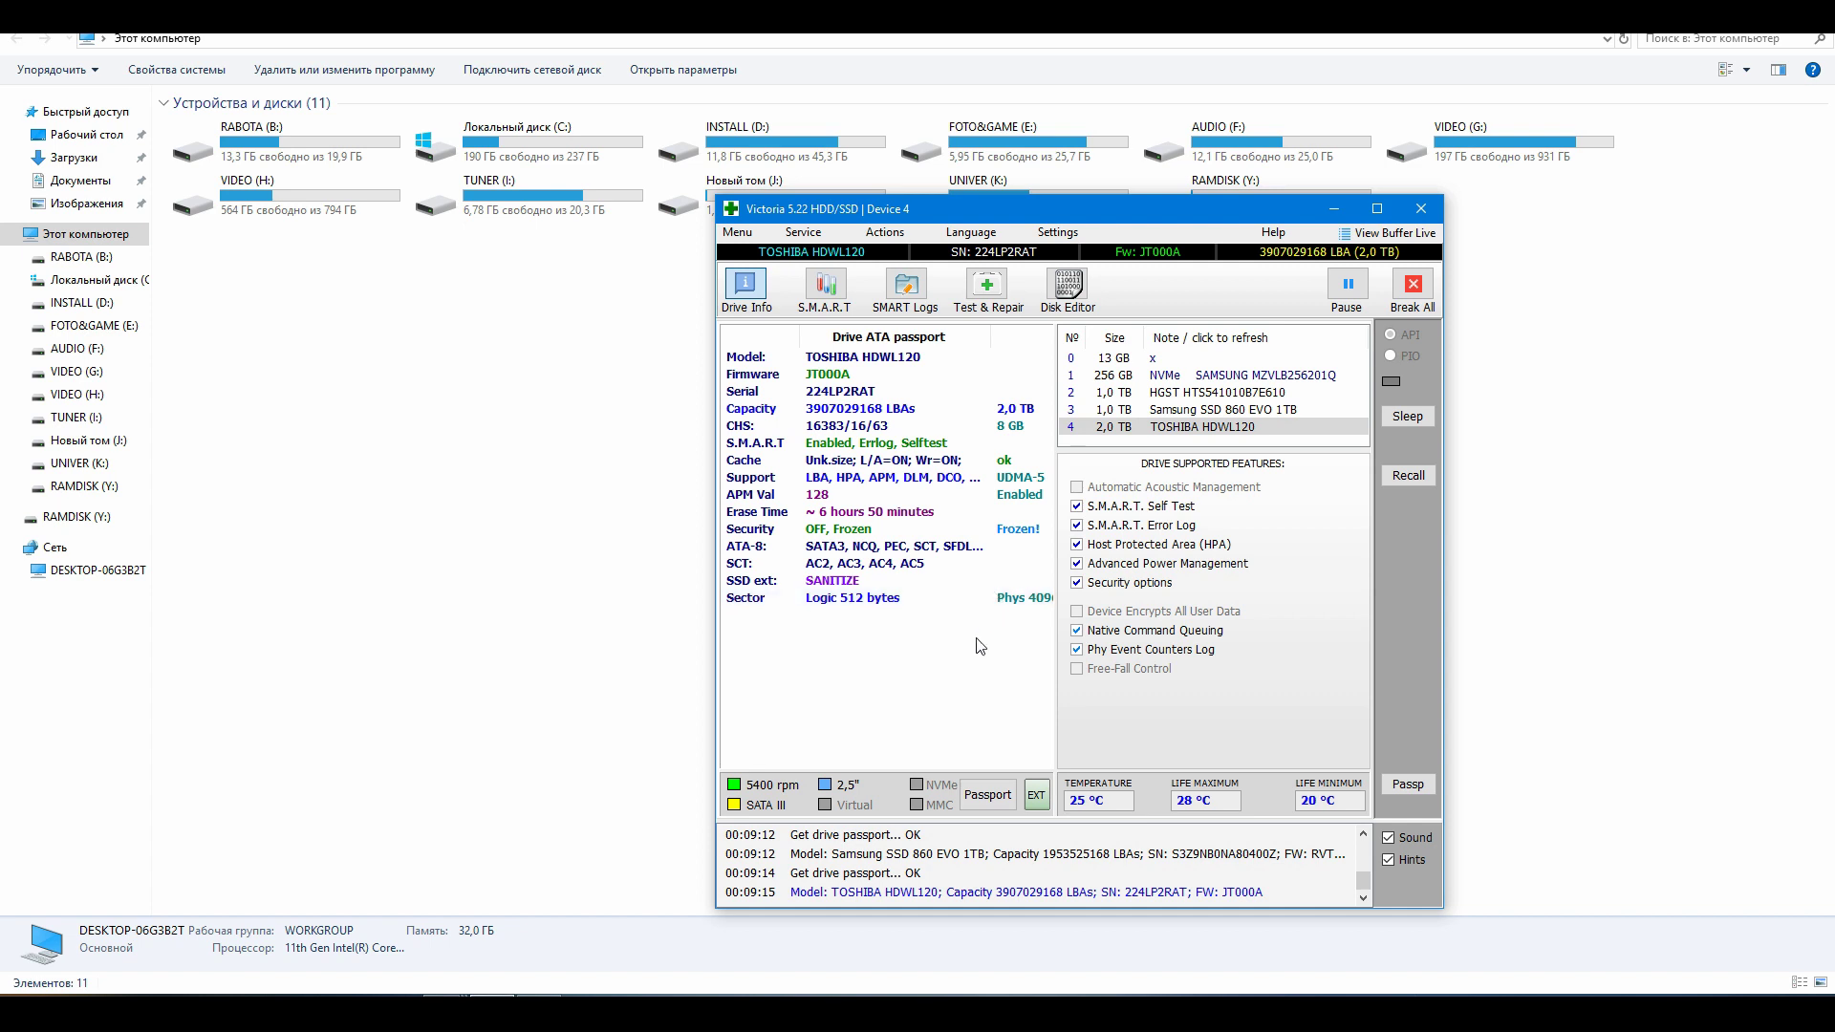
left_click(825, 287)
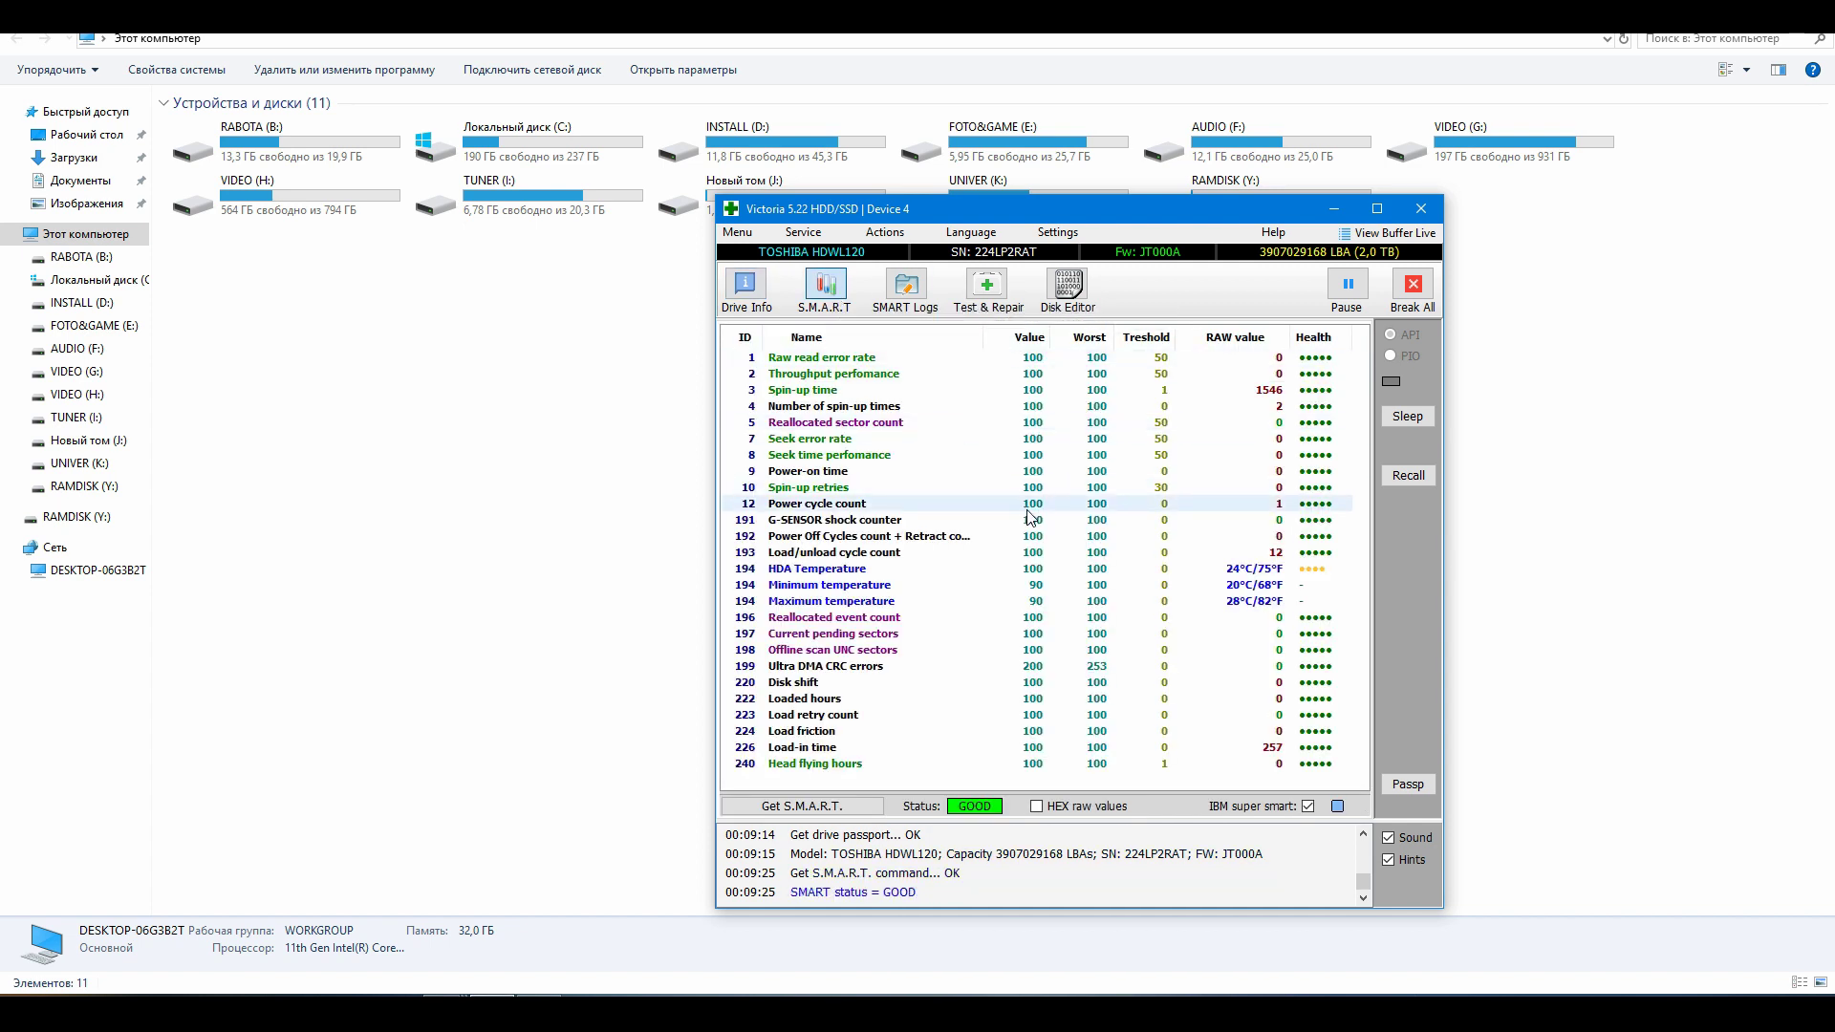
left_click(990, 292)
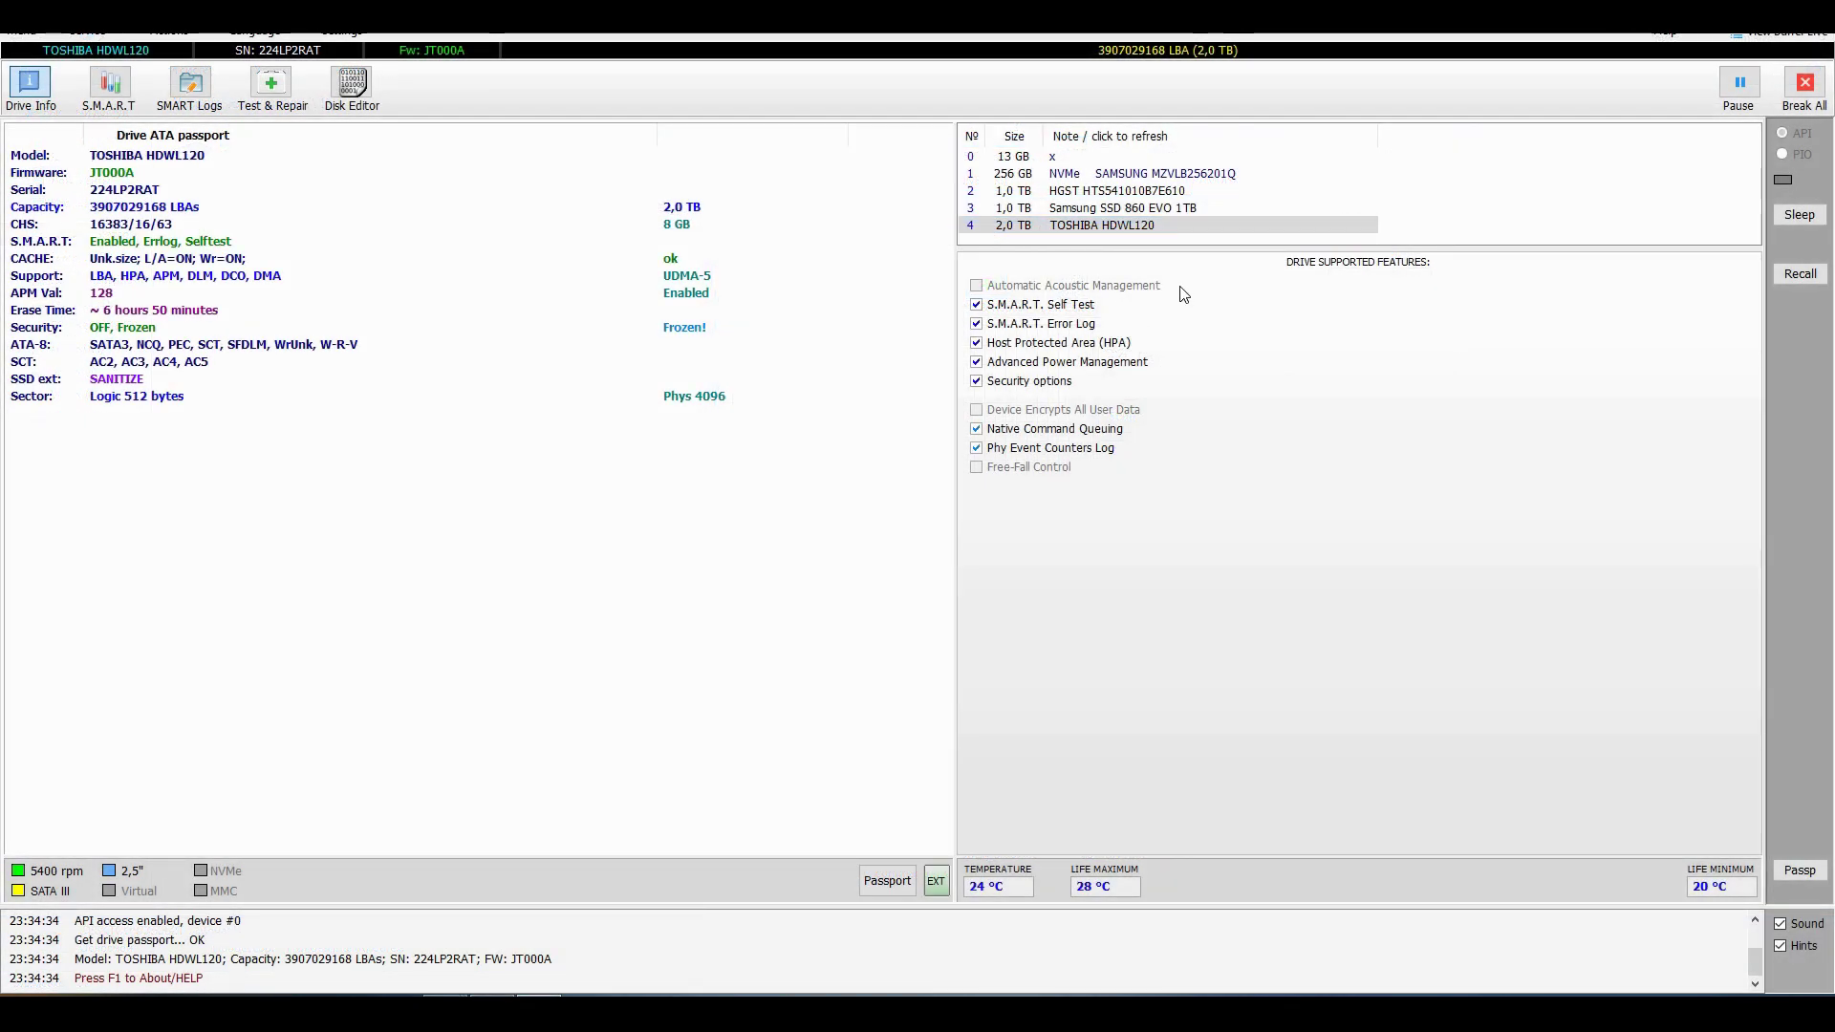
left_click(1101, 227)
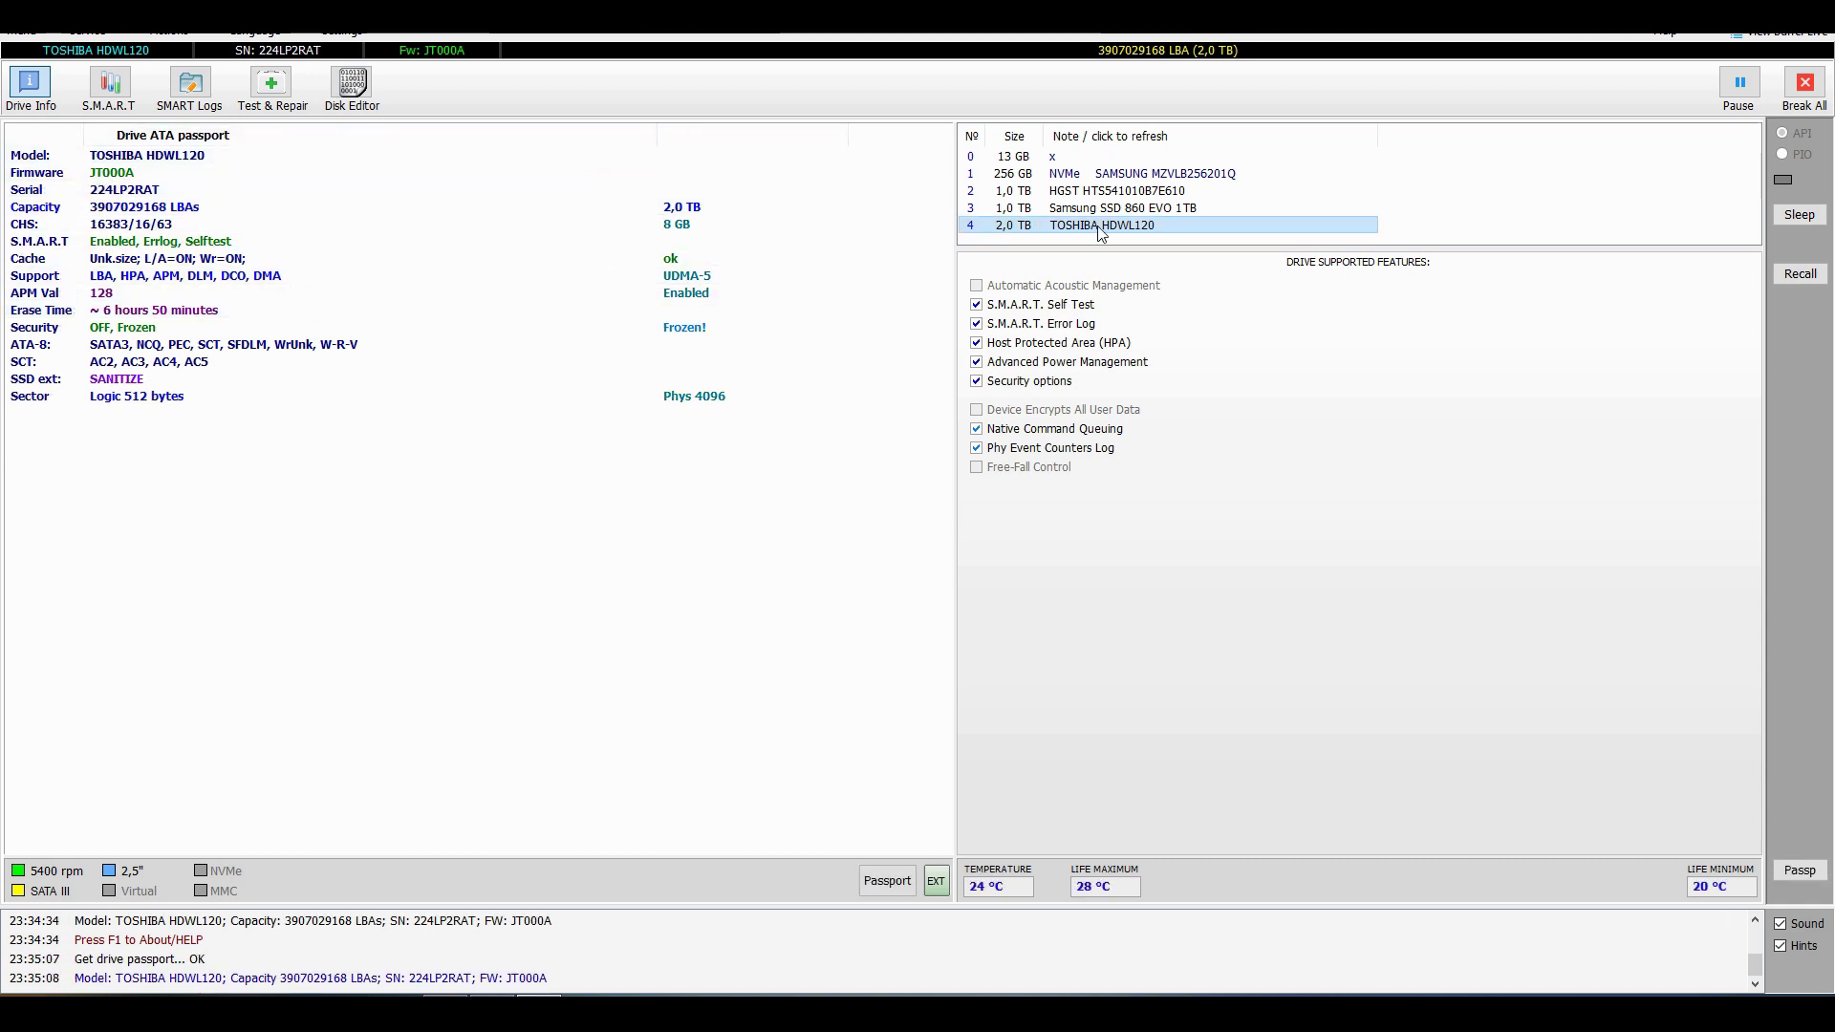
left_click(123, 105)
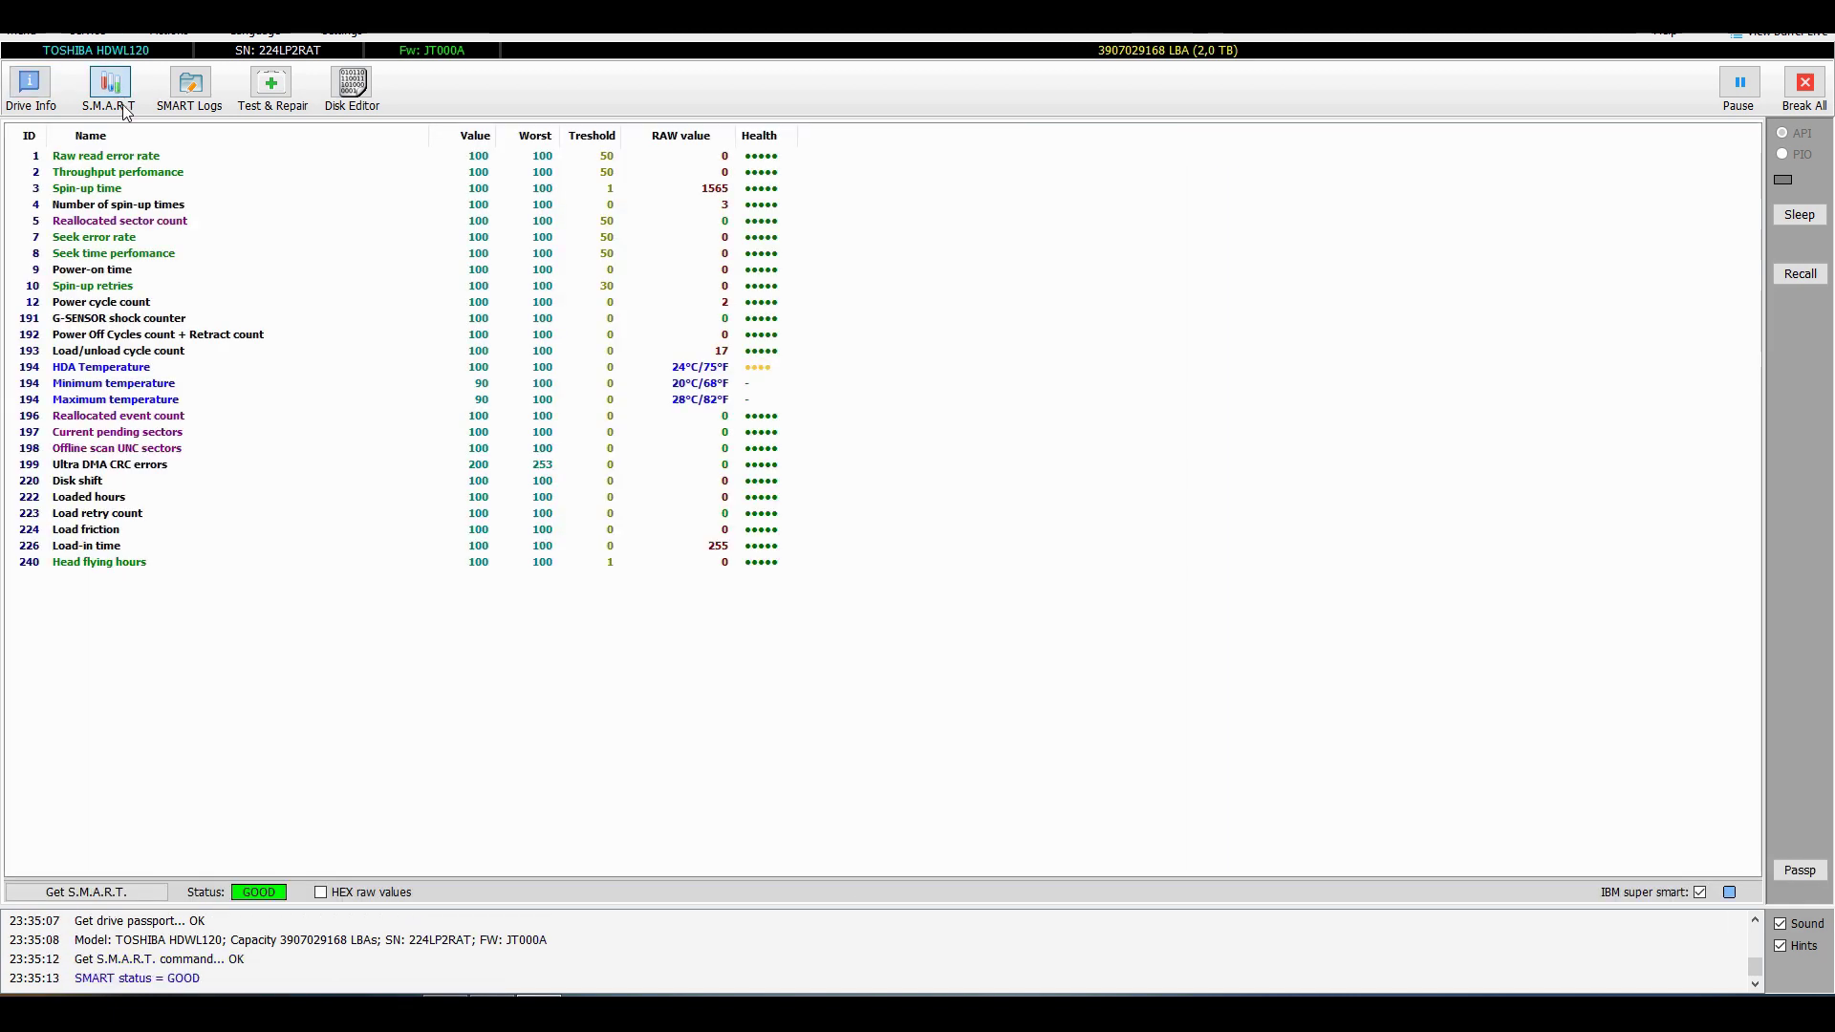
left_click(273, 87)
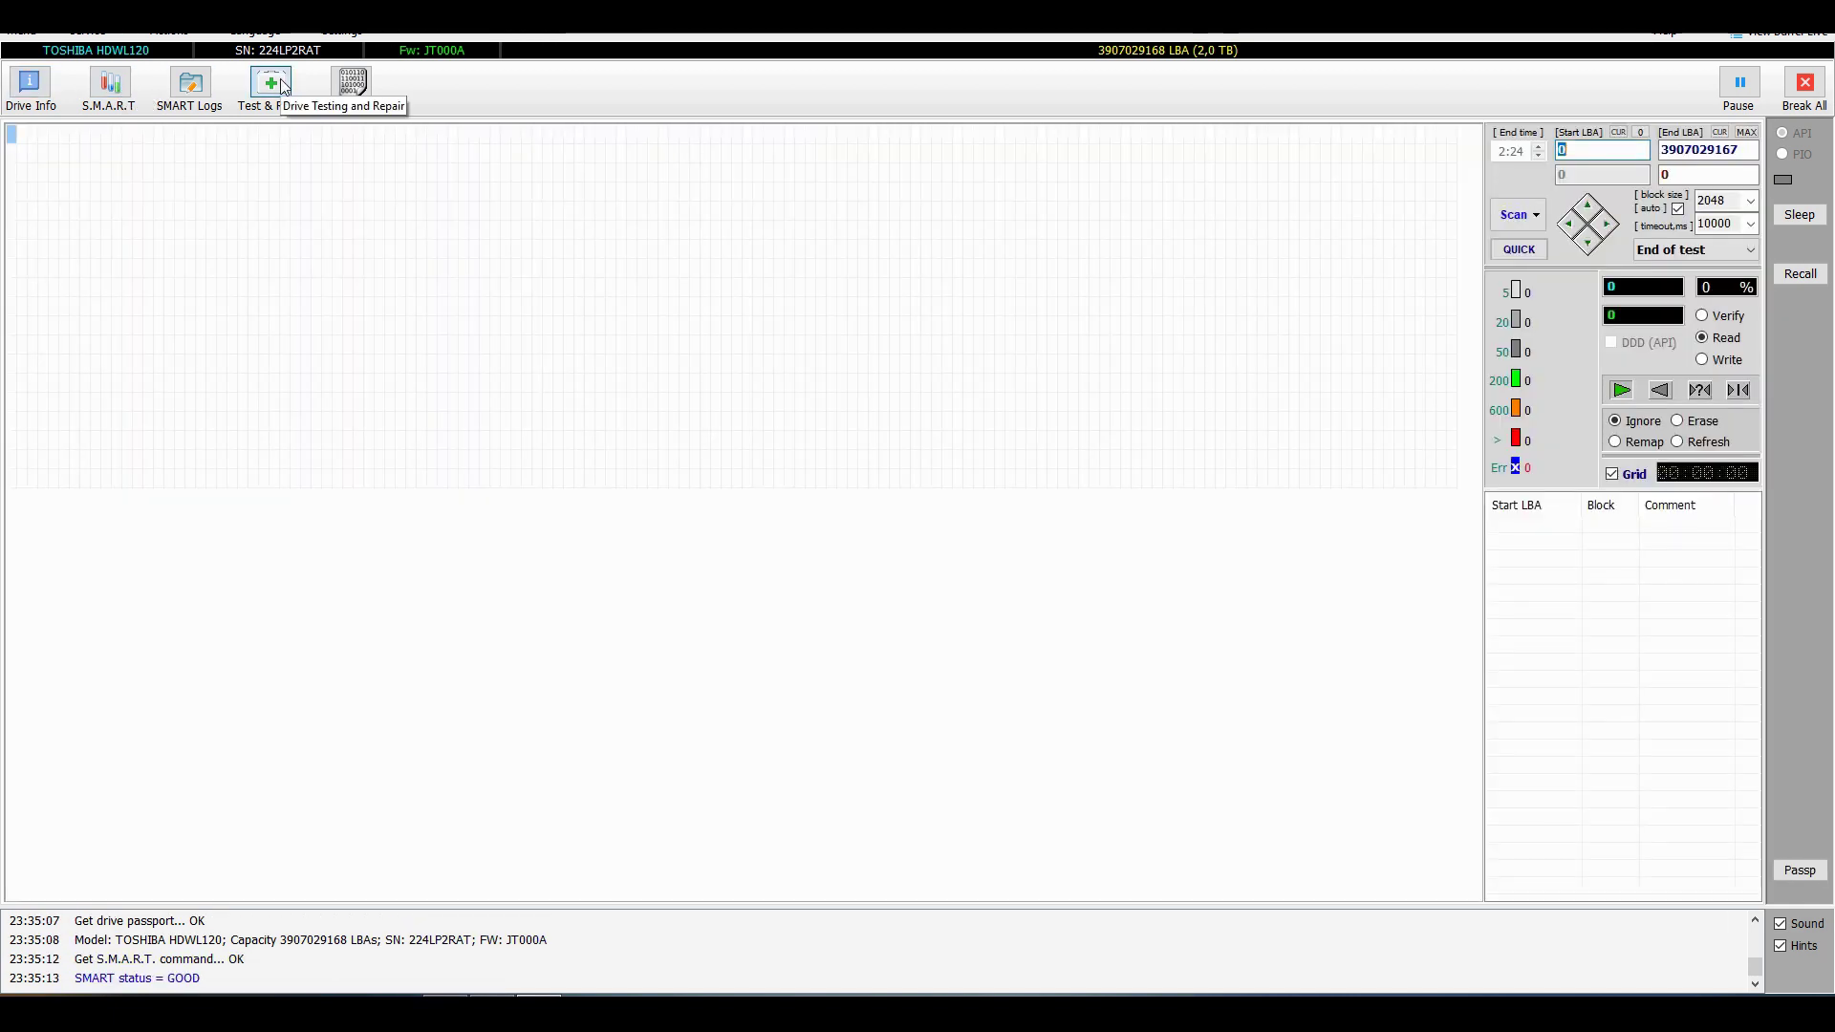
left_click(1507, 220)
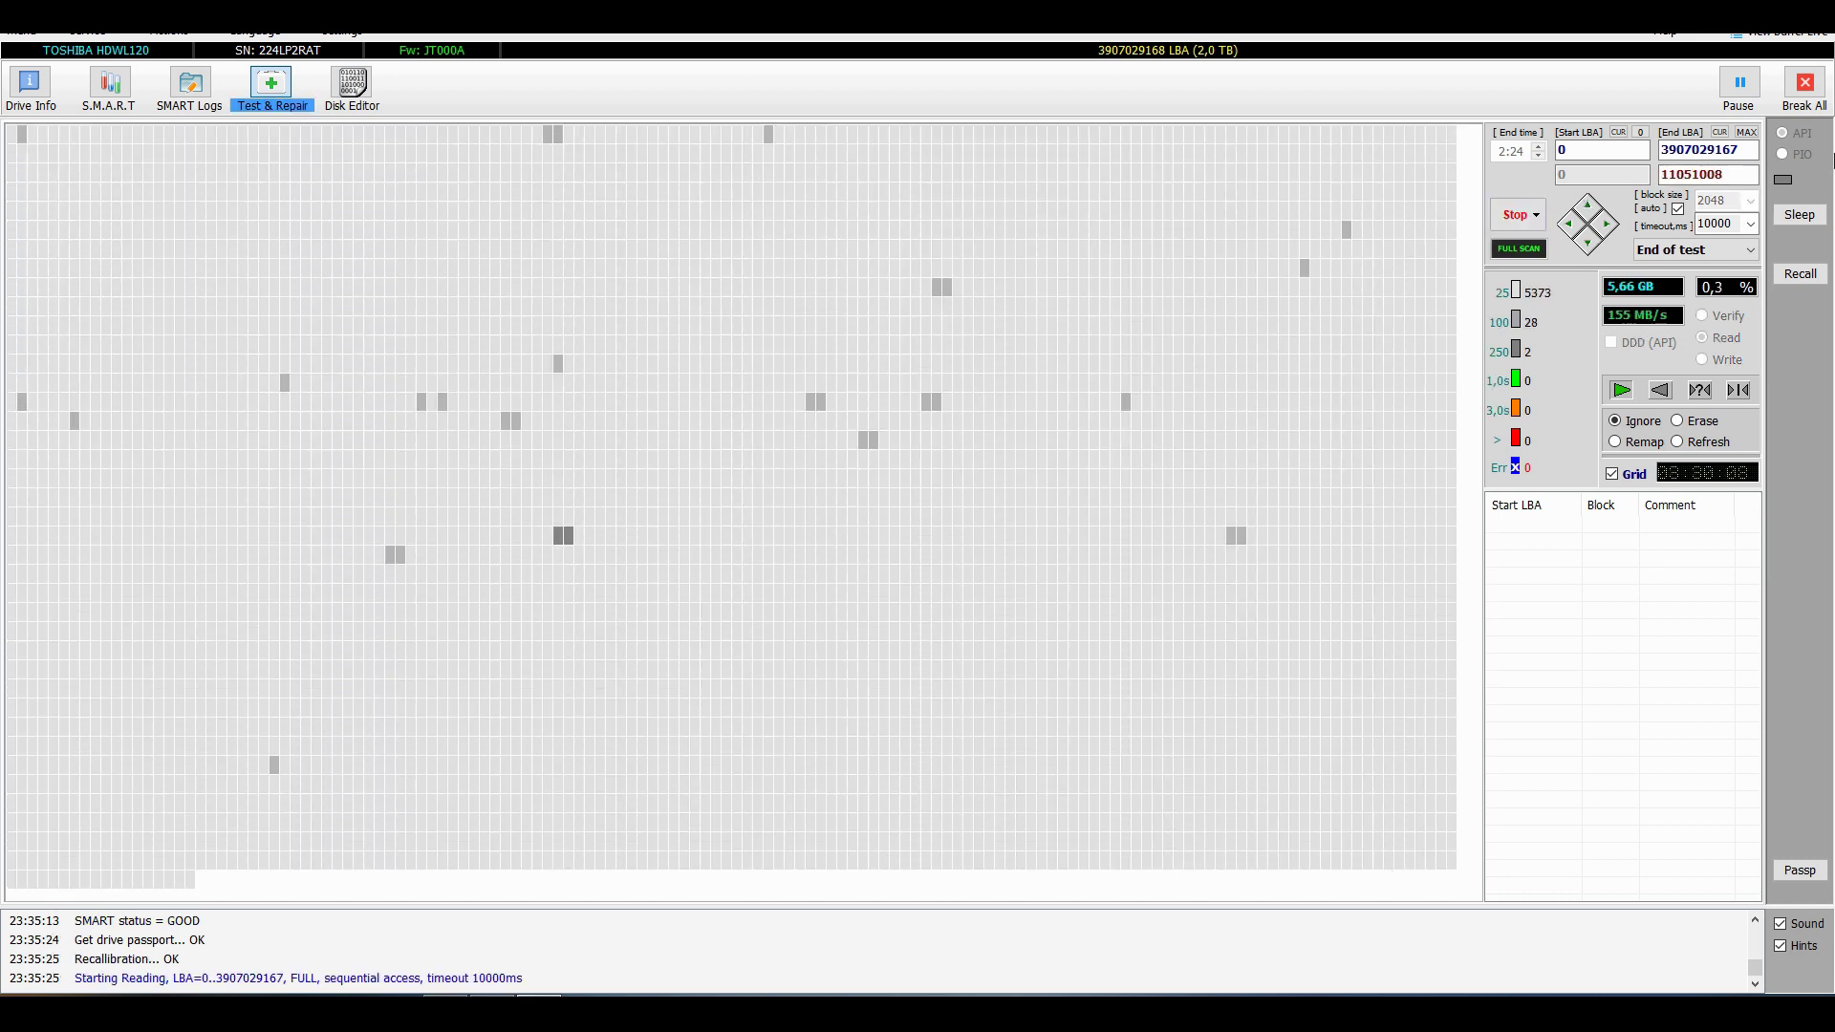